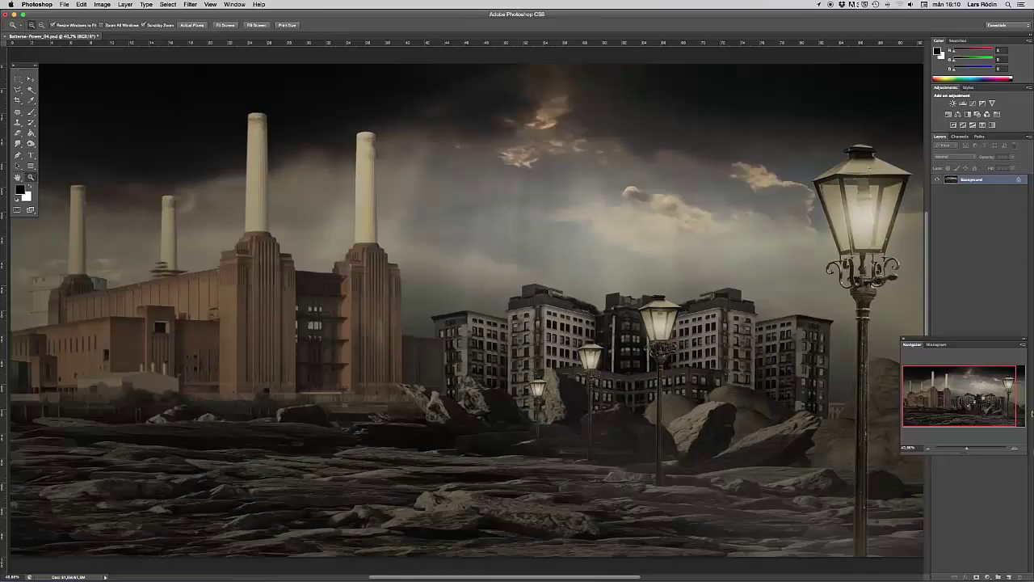
Add a new Layer 1 and render Clouds, then Difference Clouds, across the whole canvas
{"action": "left_click", "coordinate": [1009, 578]}
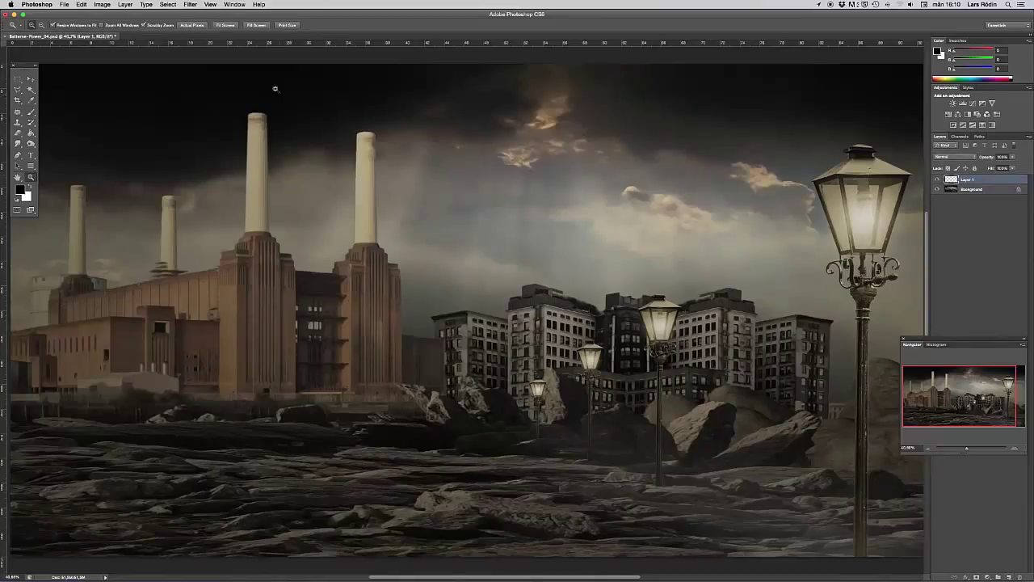
{"action": "left_click", "coordinate": [194, 5]}
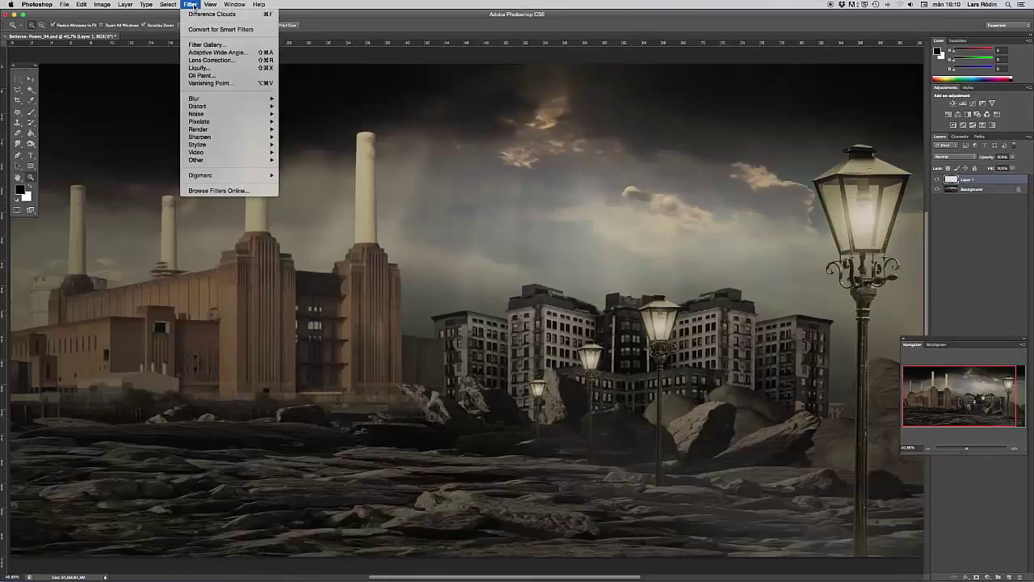
{"action": "mouse_move", "coordinate": [207, 137]}
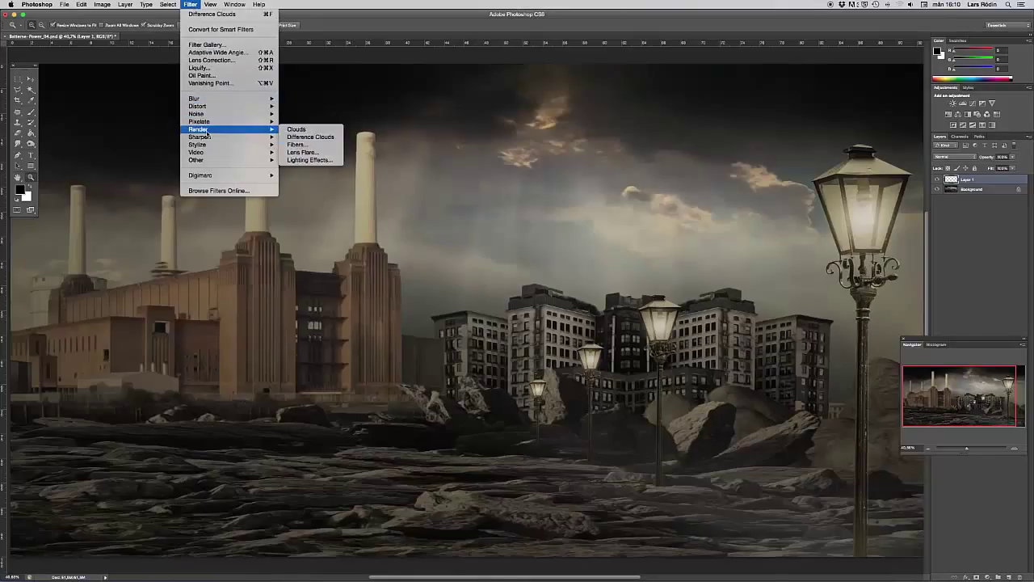
{"action": "left_click", "coordinate": [304, 130]}
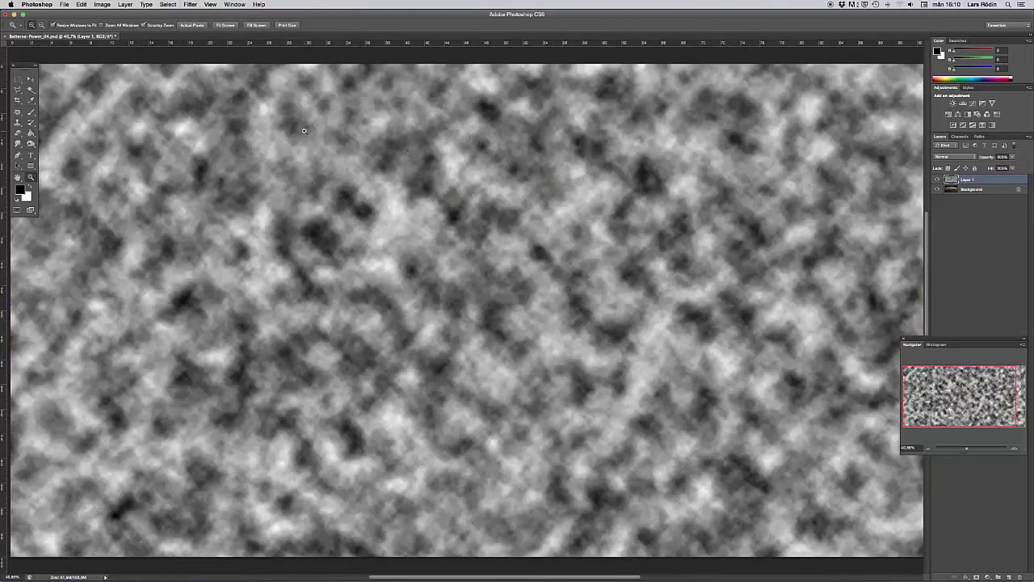
{"action": "left_click", "coordinate": [190, 5]}
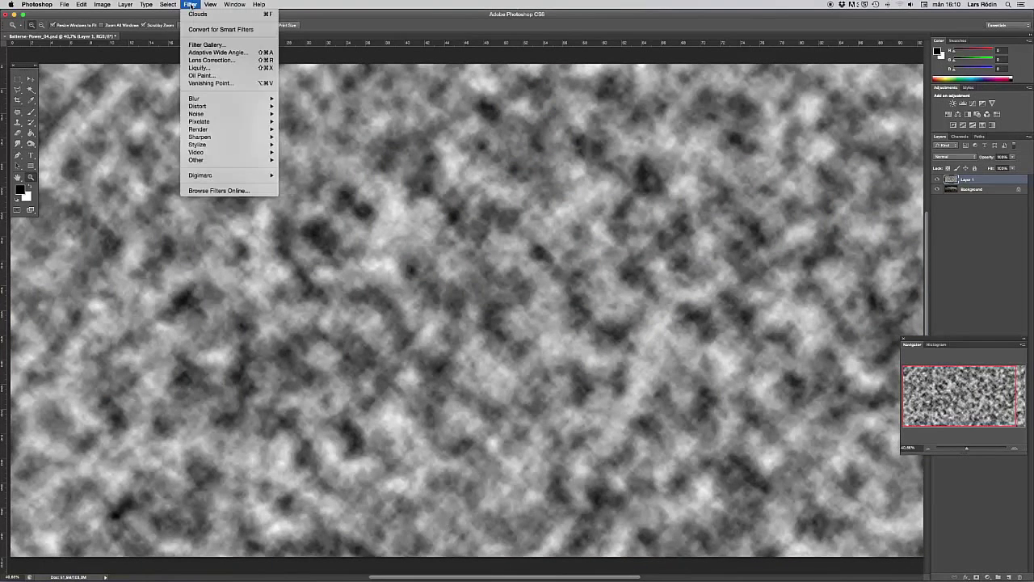
{"action": "mouse_move", "coordinate": [206, 133]}
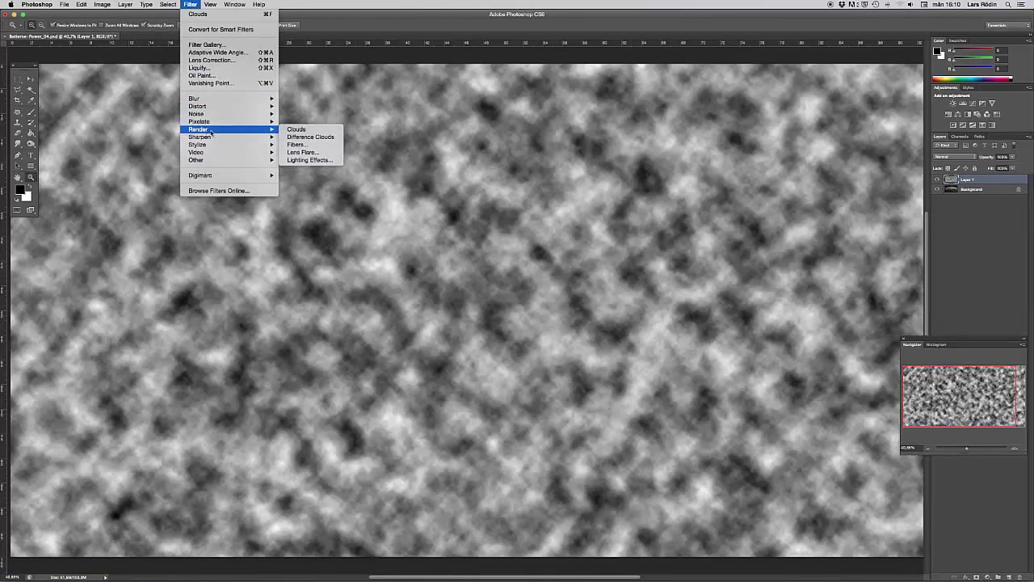
{"action": "left_click", "coordinate": [335, 138]}
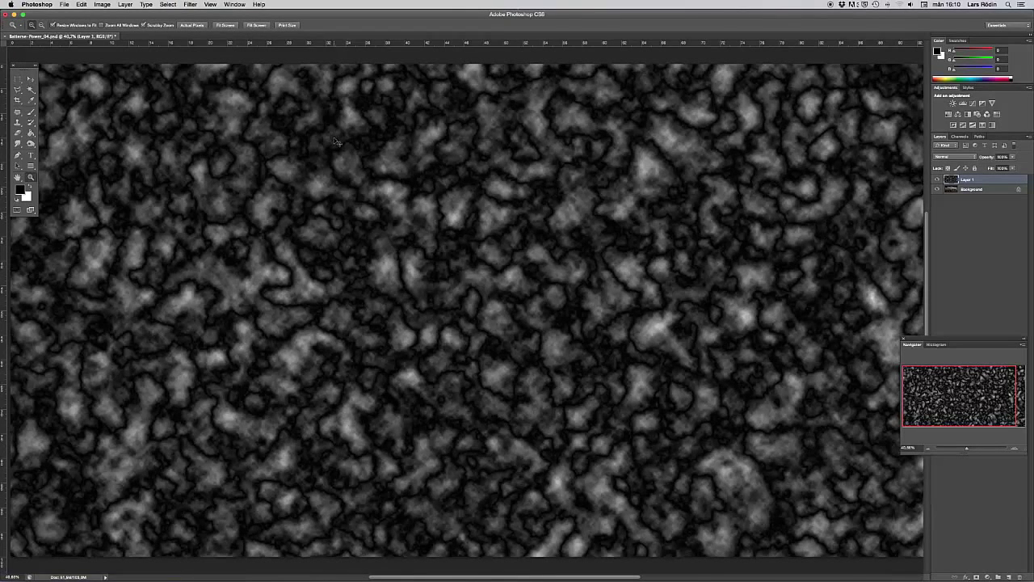
Invert the clouds and add a Levels adjustment with the black point raised to about 156
{"action": "key", "text": "super+i"}
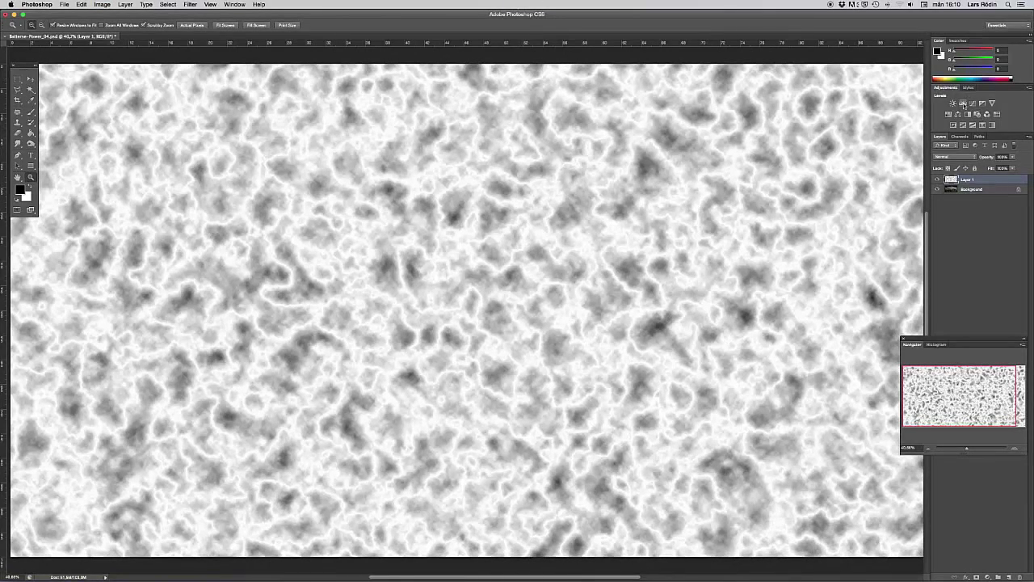
{"action": "left_click", "coordinate": [963, 104]}
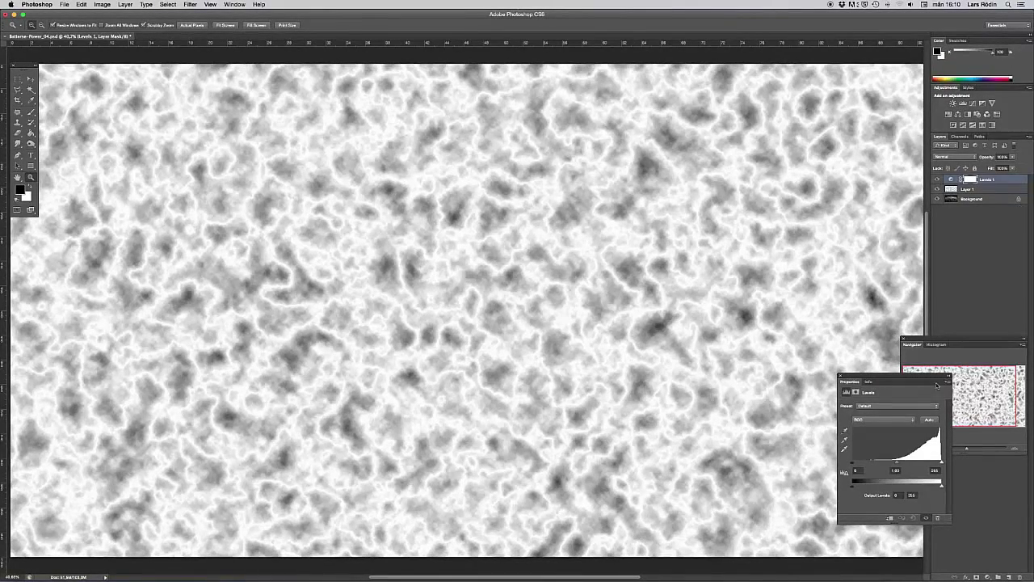
{"action": "left_click_drag", "start_coordinate": [853, 463], "coordinate": [935, 464]}
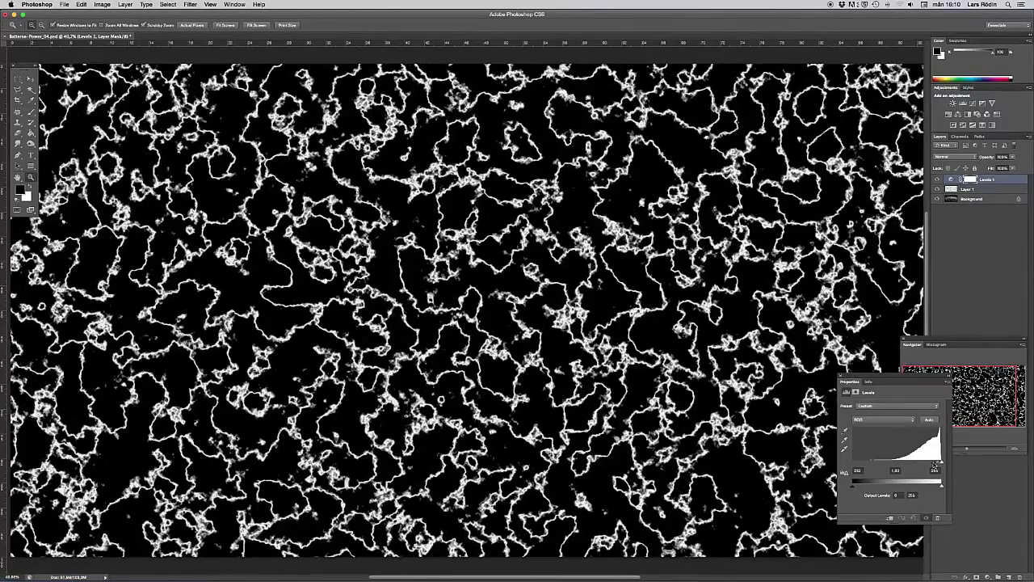
{"action": "left_click_drag", "start_coordinate": [936, 465], "coordinate": [938, 465]}
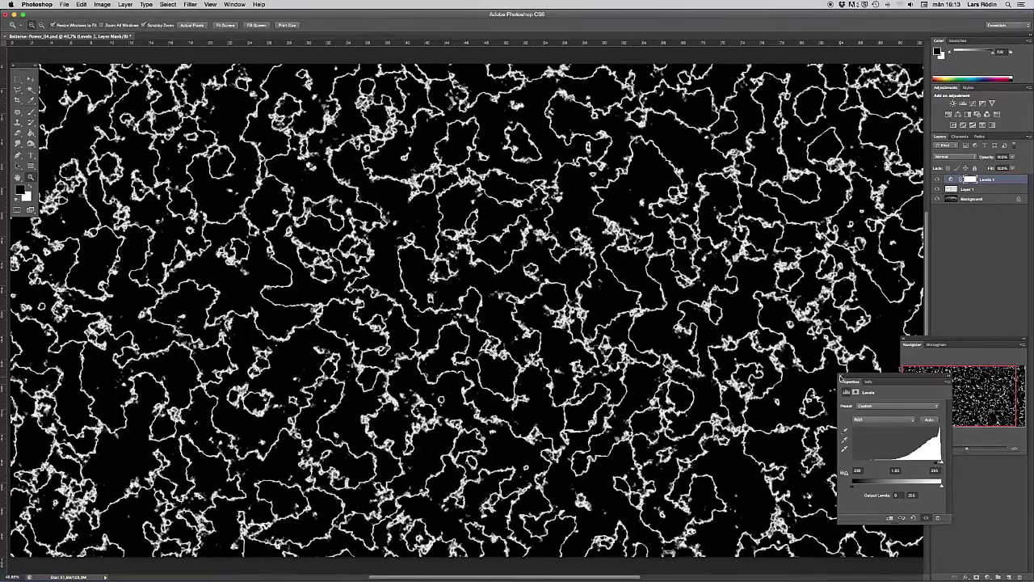
{"action": "left_click", "coordinate": [841, 376]}
Merge the Levels 1 adjustment down into Layer 1
{"action": "left_click", "coordinate": [1002, 179]}
{"action": "left_click", "coordinate": [126, 7]}
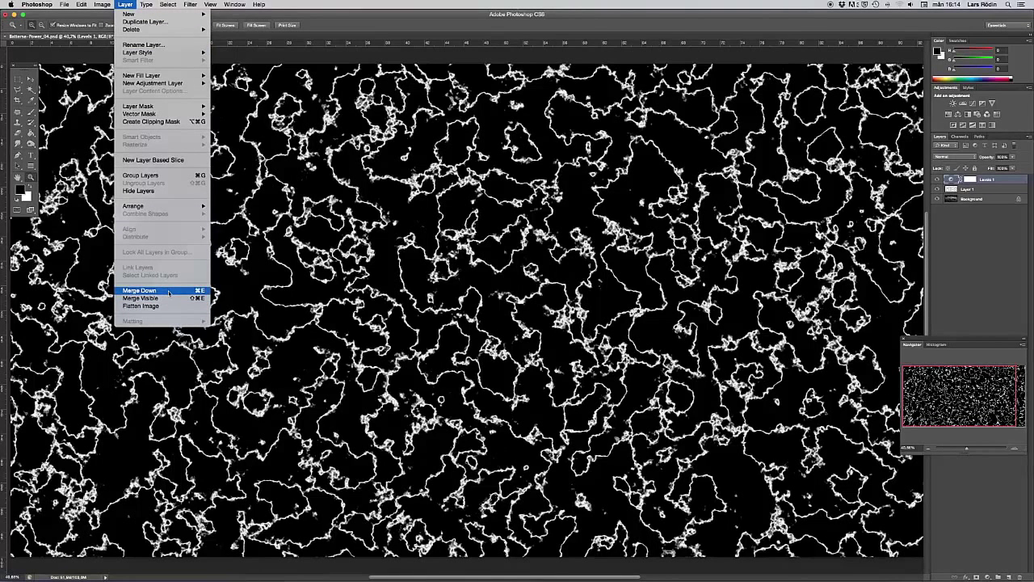
{"action": "left_click", "coordinate": [169, 292]}
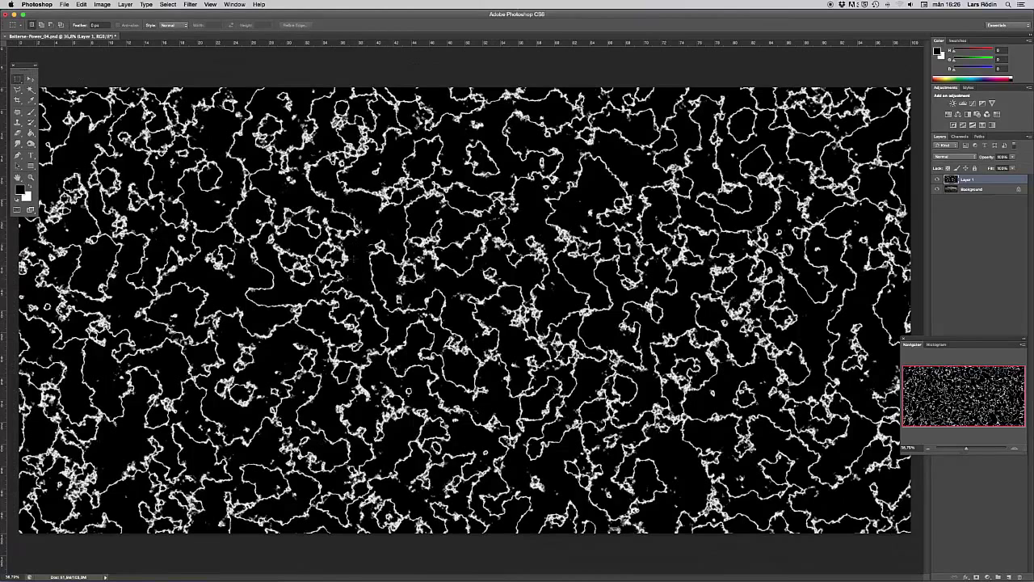
Copy two rectangular vein patches from Layer 1 onto new Layers 2 and 3
{"action": "left_click_drag", "start_coordinate": [243, 245], "coordinate": [301, 328]}
{"action": "key", "text": "super+c"}
{"action": "key", "text": "super+v"}
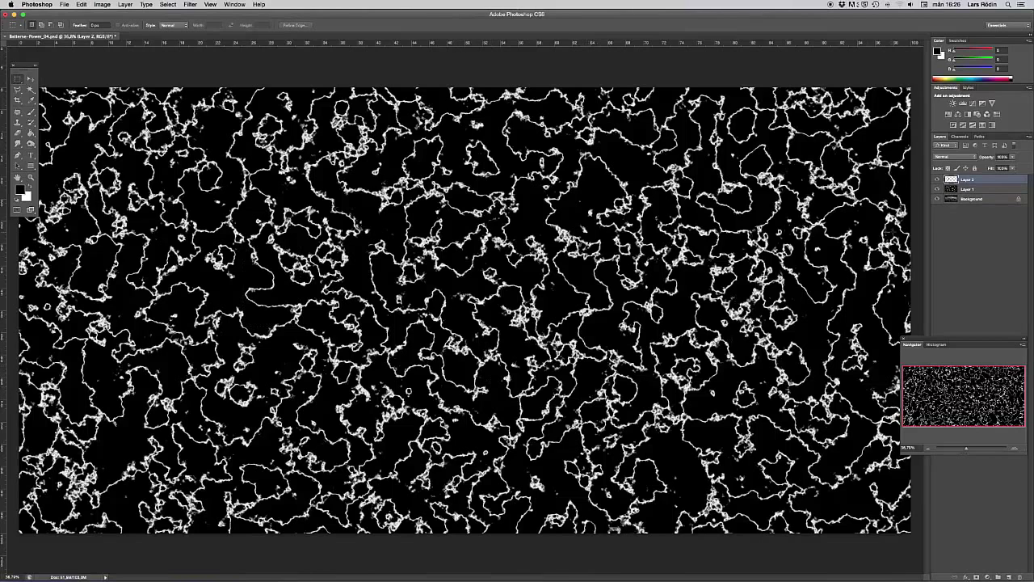
{"action": "left_click", "coordinate": [983, 190], "text": "shift"}
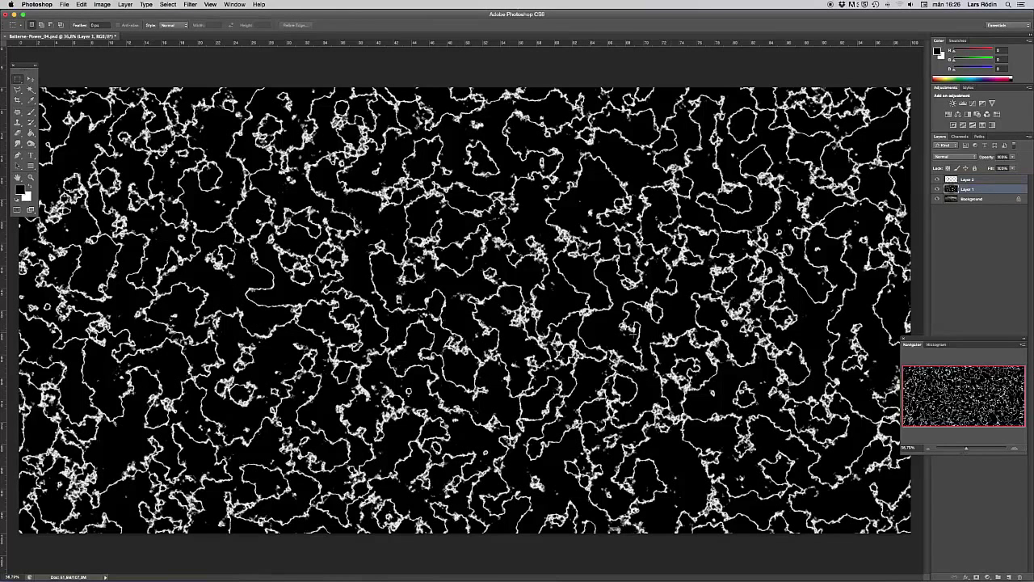
{"action": "left_click_drag", "start_coordinate": [546, 241], "coordinate": [604, 317]}
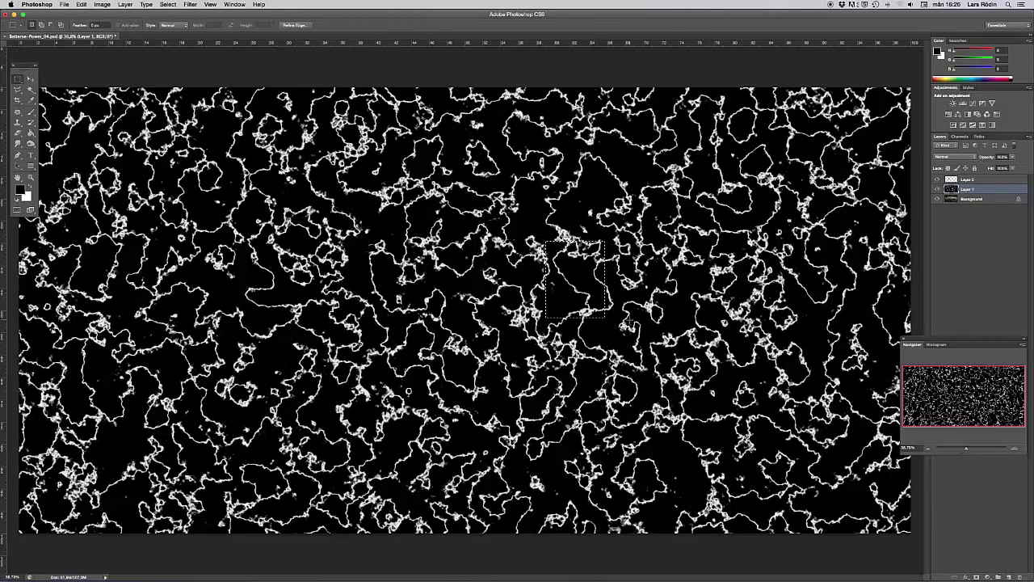
{"action": "key", "text": "super+j"}
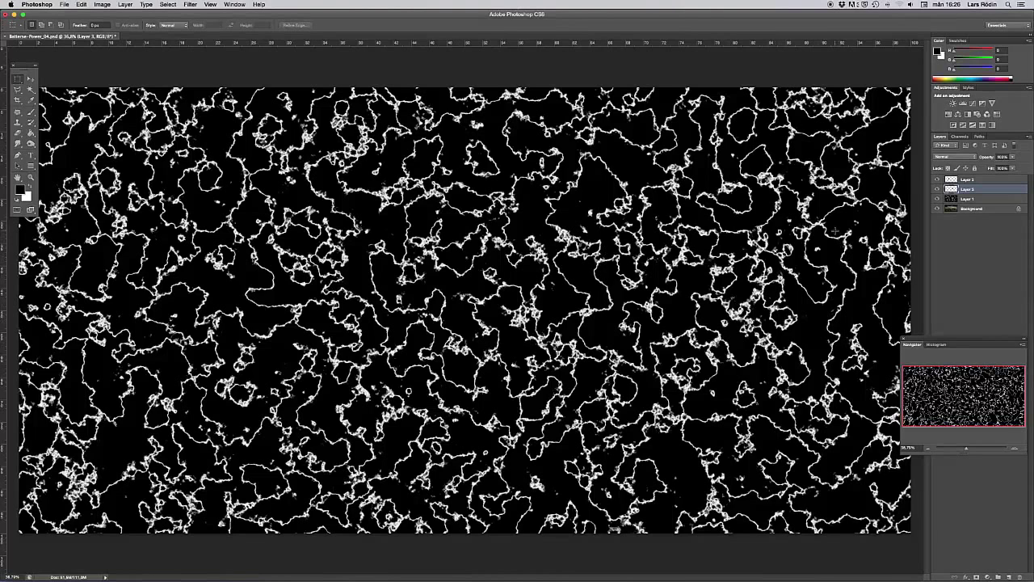
Copy a tall narrow strip and a top-centre patch onto new Layers 4 and 5
{"action": "left_click_drag", "start_coordinate": [835, 232], "coordinate": [845, 382]}
{"action": "left_click_drag", "start_coordinate": [825, 225], "coordinate": [861, 405]}
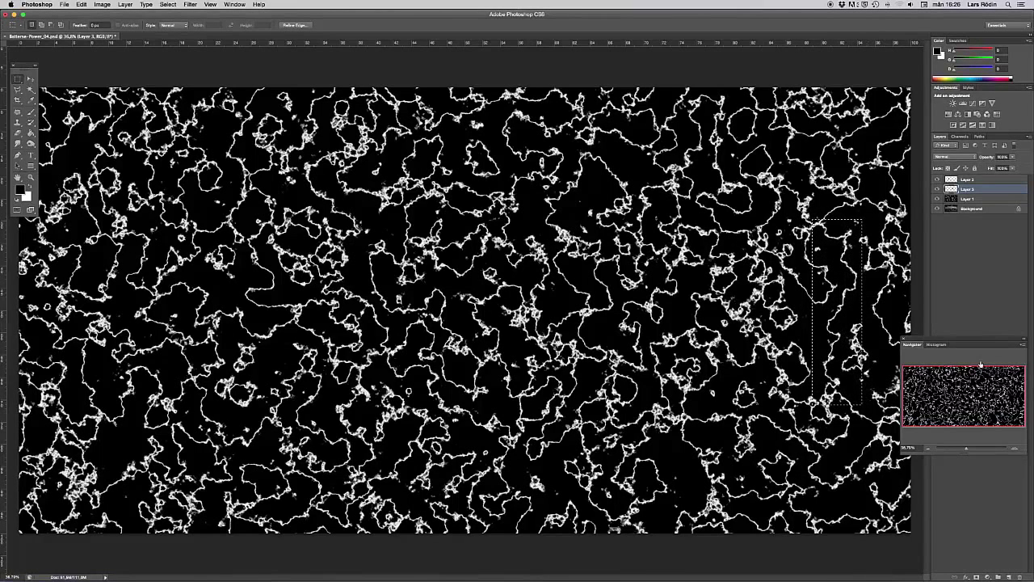
{"action": "left_click", "coordinate": [991, 199]}
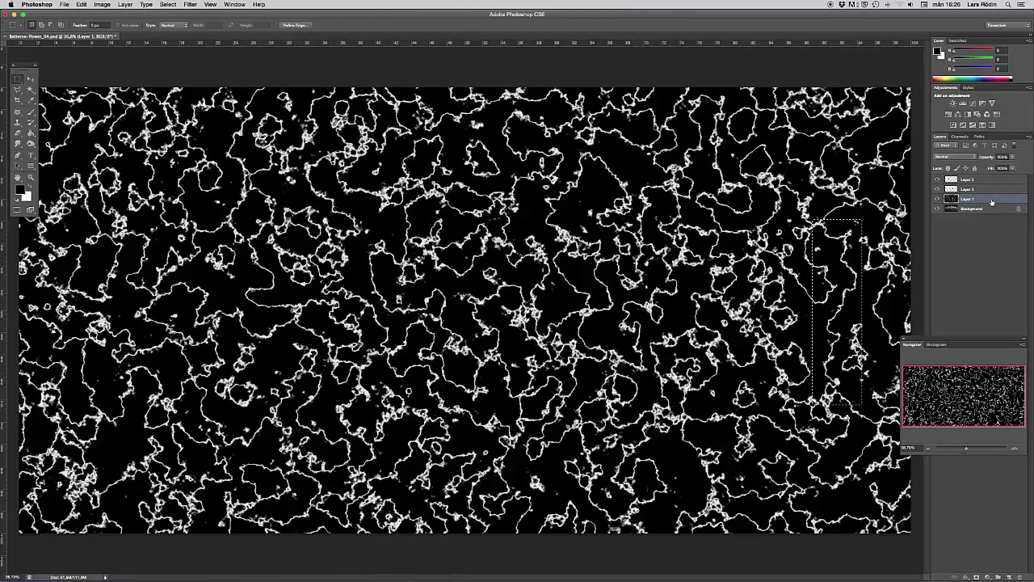
{"action": "key", "text": "super+v"}
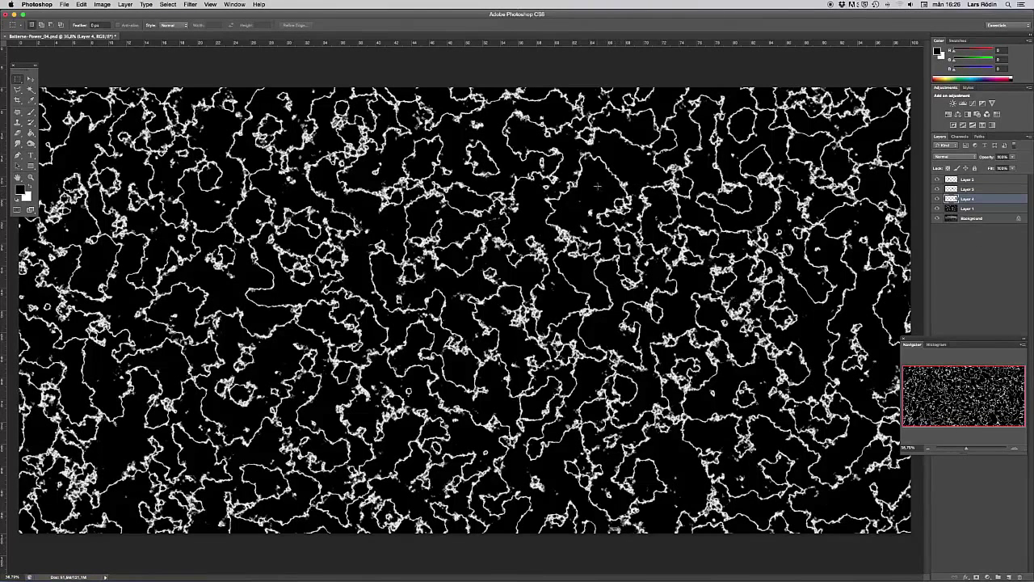
{"action": "left_click_drag", "start_coordinate": [561, 144], "coordinate": [630, 206]}
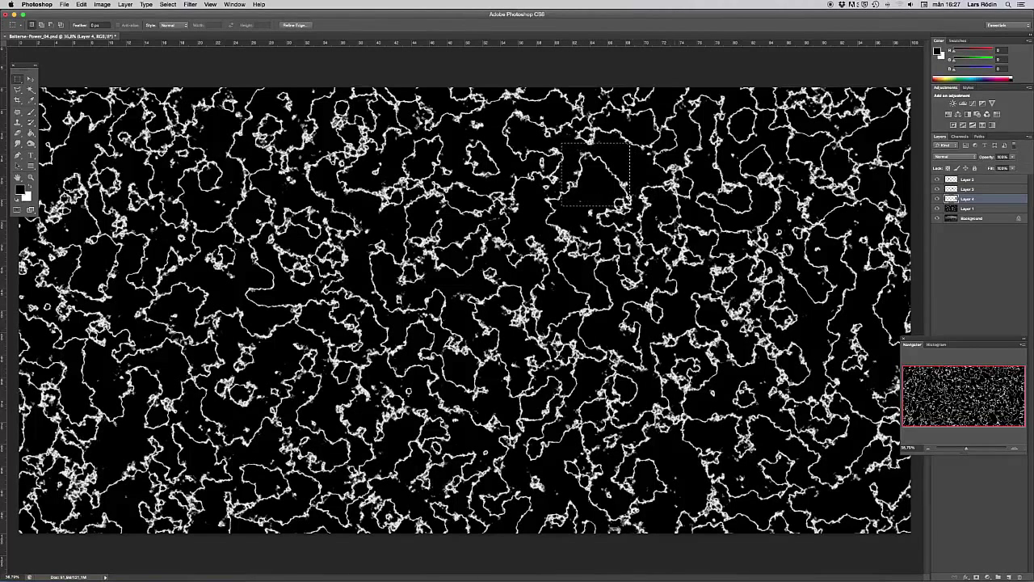
{"action": "left_click", "coordinate": [976, 208]}
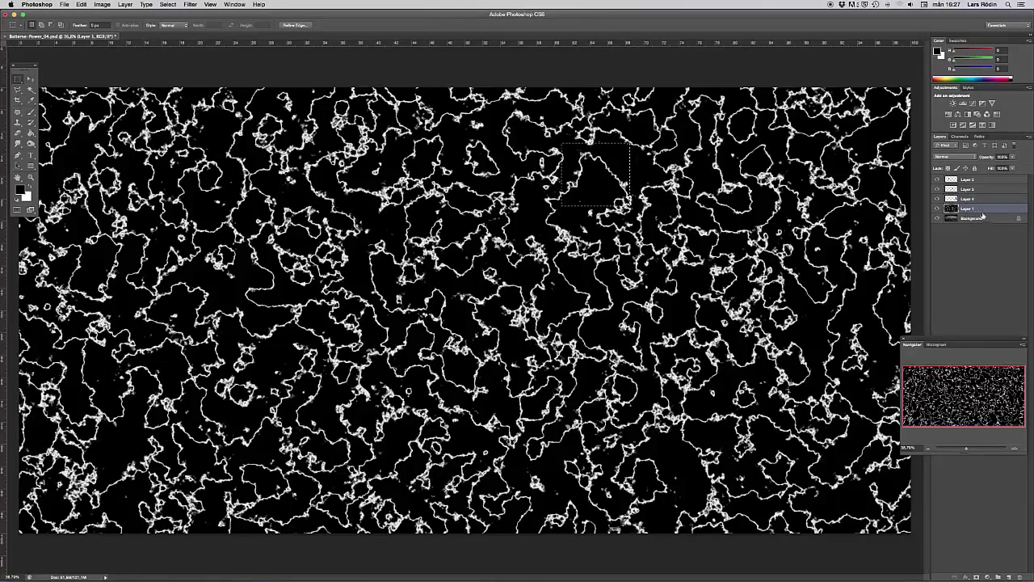
{"action": "key", "text": "super+c"}
{"action": "key", "text": "super+v"}
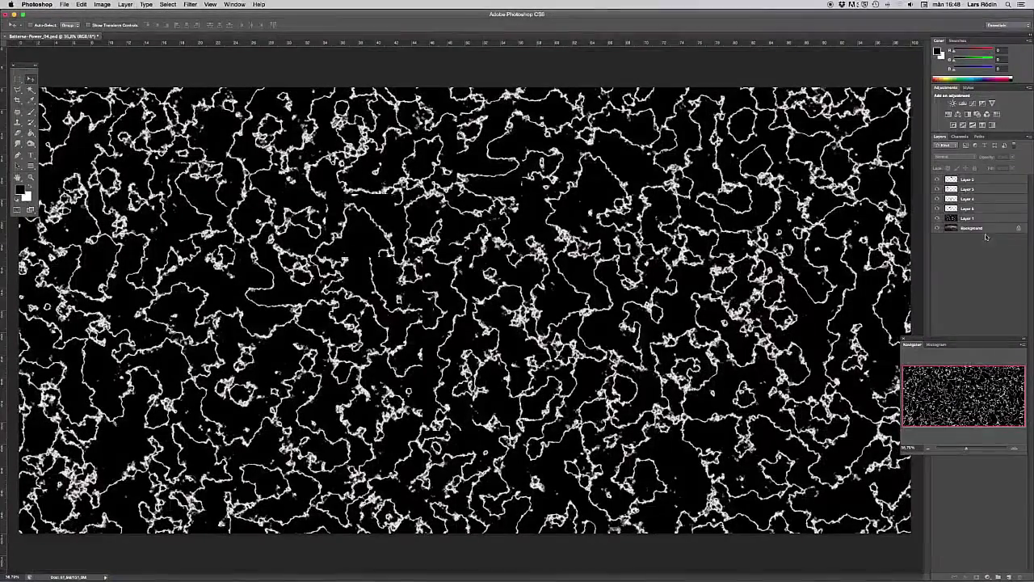
Hide Layer 1's full texture and move the tall lightning strip to the upper left
{"action": "left_click", "coordinate": [983, 220]}
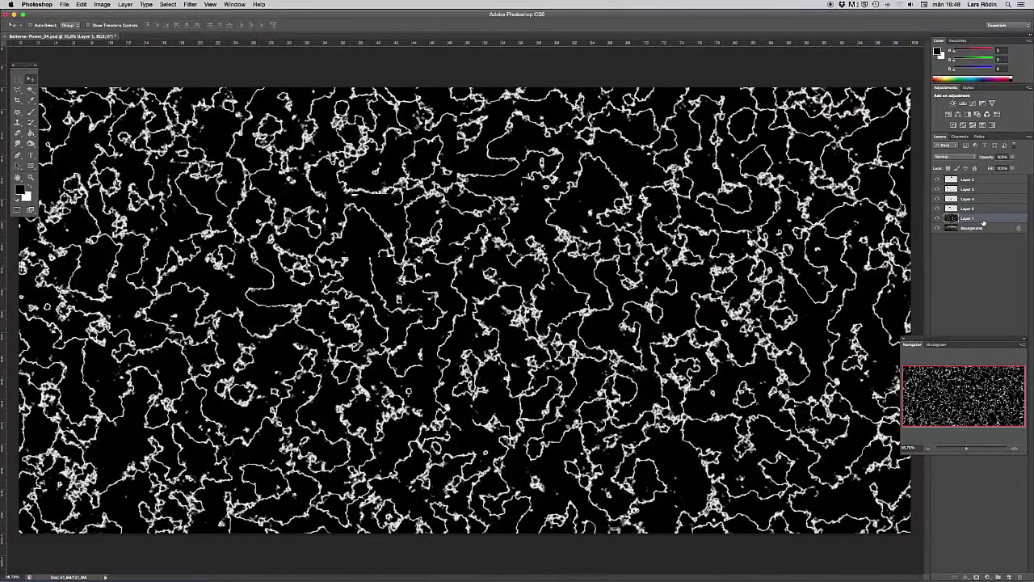
{"action": "left_click", "coordinate": [938, 220]}
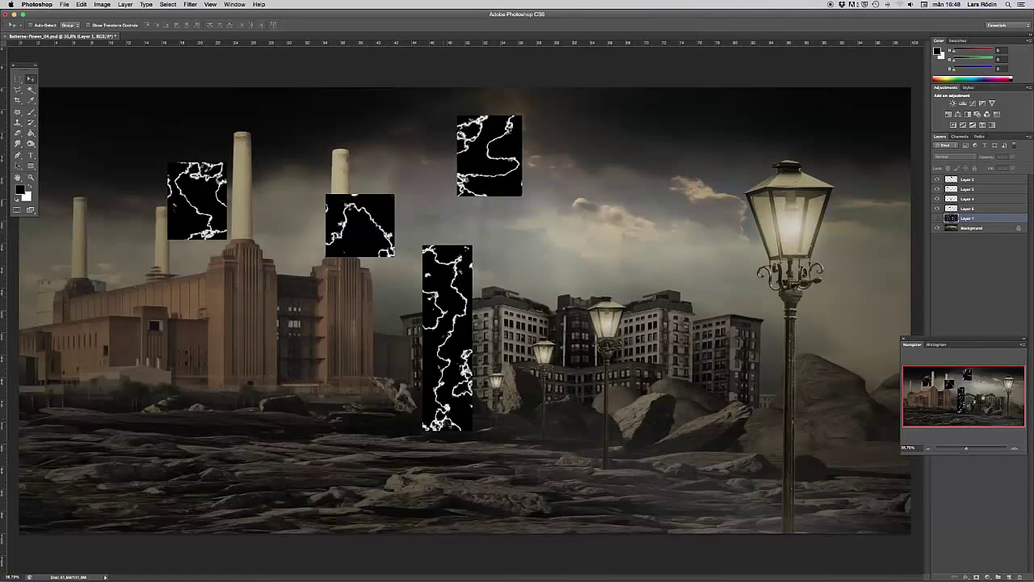
{"action": "left_click", "coordinate": [968, 199]}
{"action": "left_click_drag", "start_coordinate": [447, 320], "coordinate": [76, 140]}
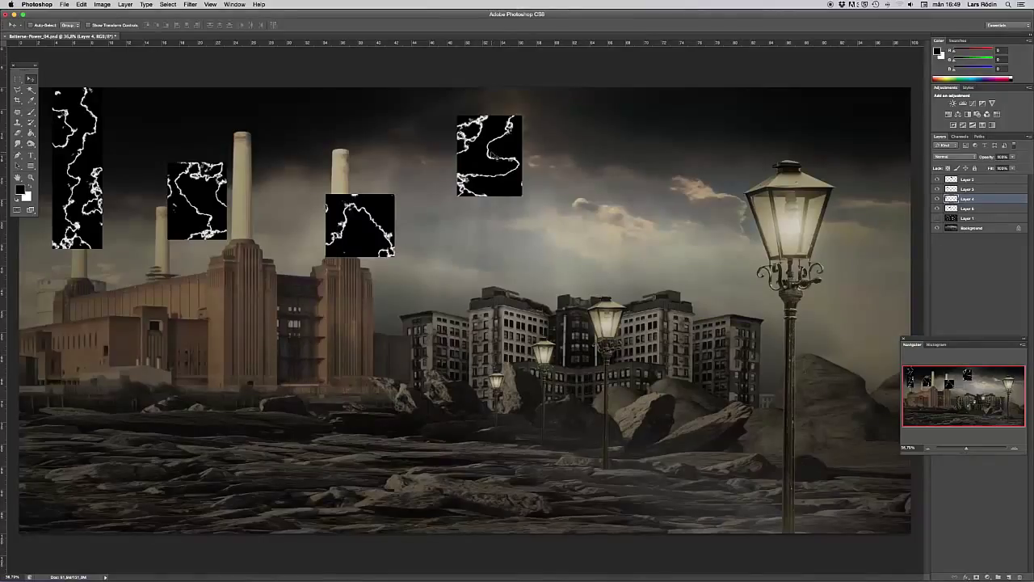
Position the Layer 5, 6, 2 and 3 lightning patches above the chimney tops
{"action": "left_click", "coordinate": [974, 210]}
{"action": "left_click_drag", "start_coordinate": [576, 185], "coordinate": [590, 187]}
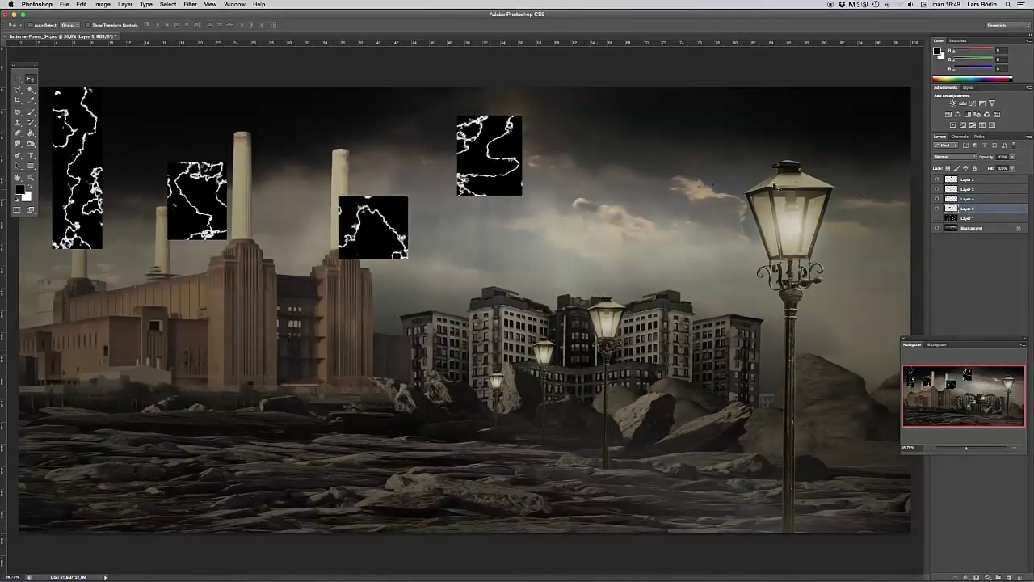
{"action": "left_click", "coordinate": [972, 190]}
{"action": "key", "text": "shift+Left"}
{"action": "key", "text": "shift+Left"}
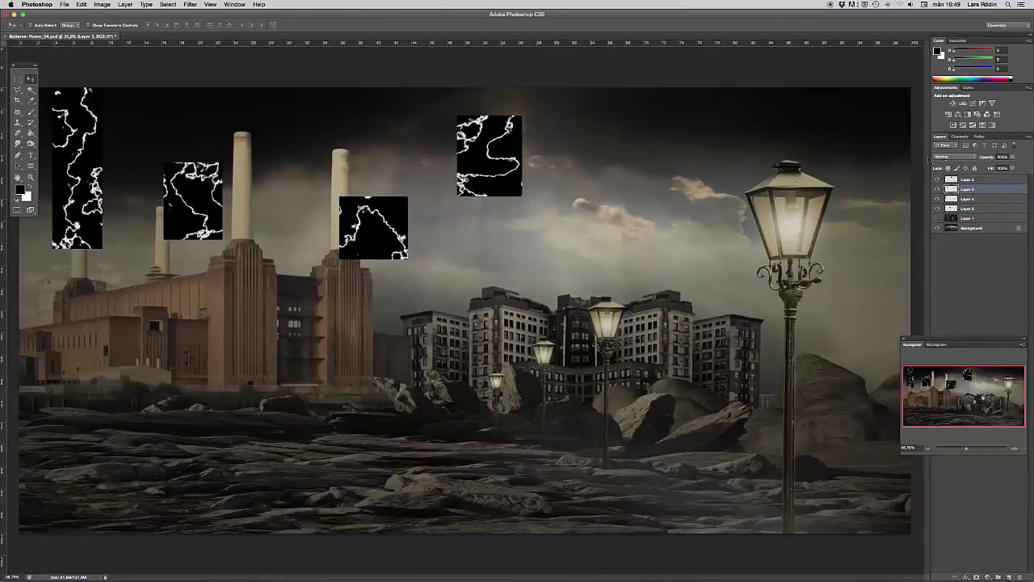
{"action": "left_click", "coordinate": [978, 178]}
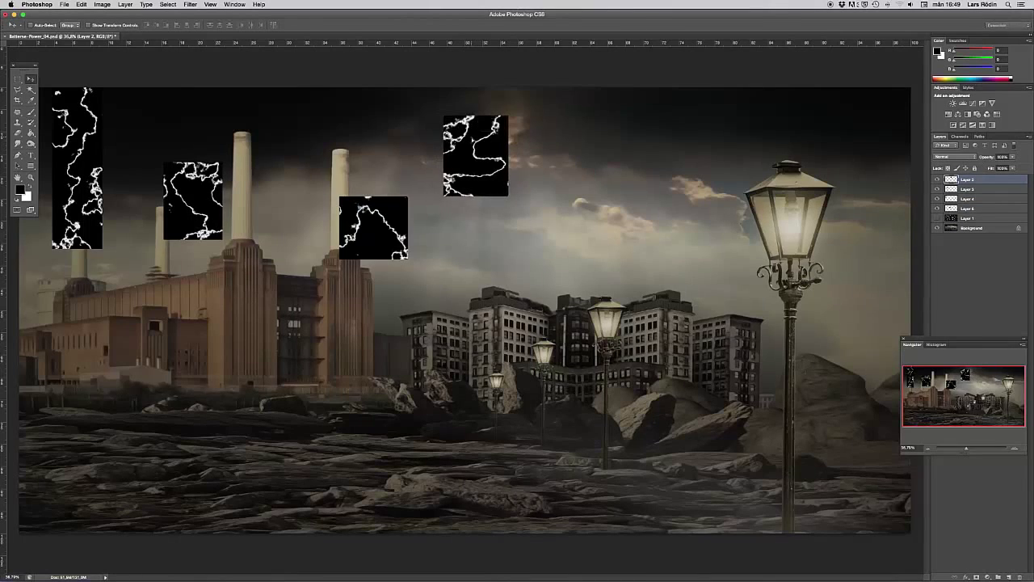
{"action": "left_click_drag", "start_coordinate": [474, 143], "coordinate": [367, 117]}
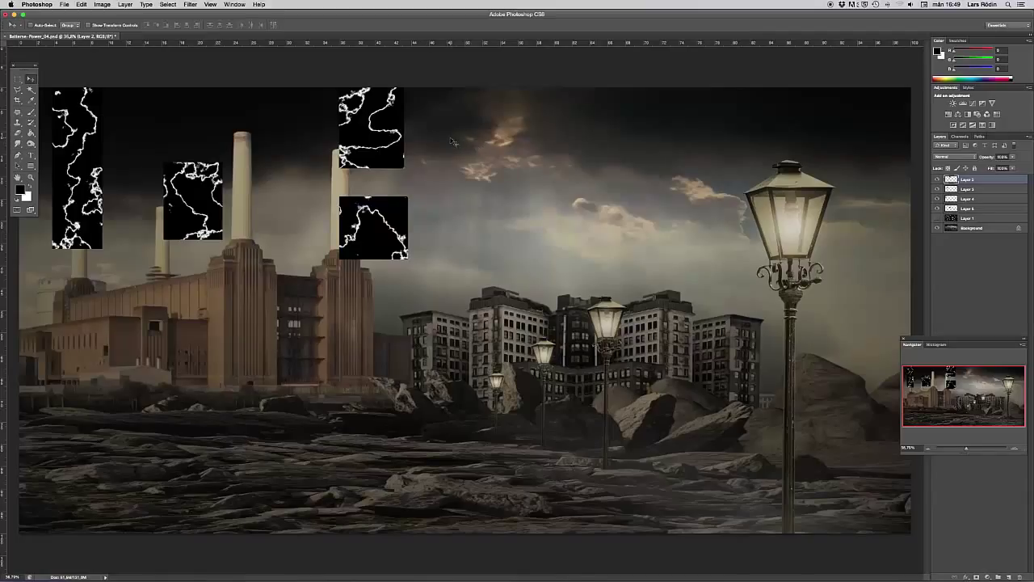
{"action": "left_click", "coordinate": [970, 209]}
{"action": "left_click_drag", "start_coordinate": [384, 240], "coordinate": [218, 111]}
{"action": "left_click_drag", "start_coordinate": [217, 160], "coordinate": [215, 166]}
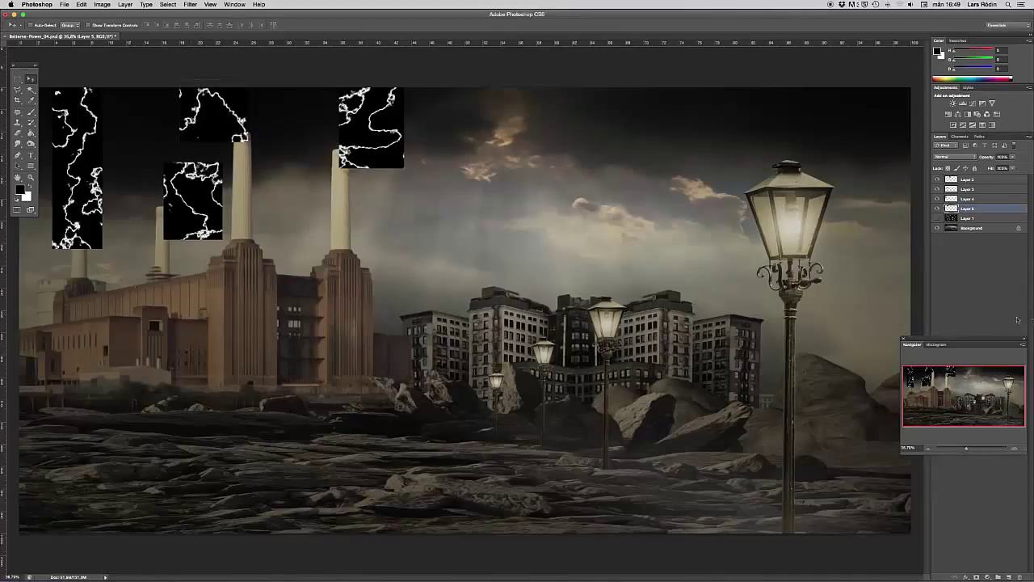
{"action": "left_click", "coordinate": [969, 190]}
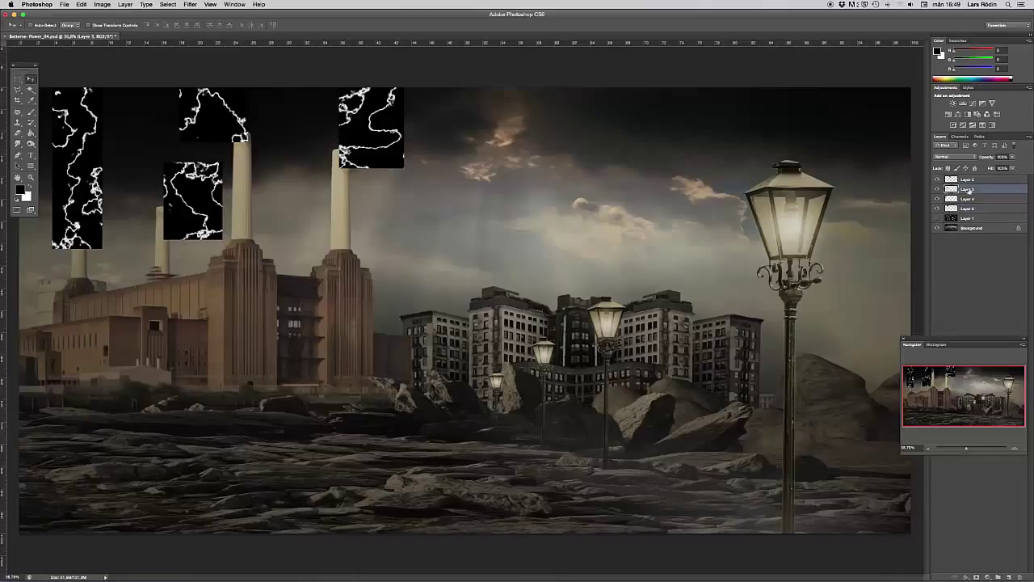
{"action": "left_click_drag", "start_coordinate": [185, 200], "coordinate": [179, 142]}
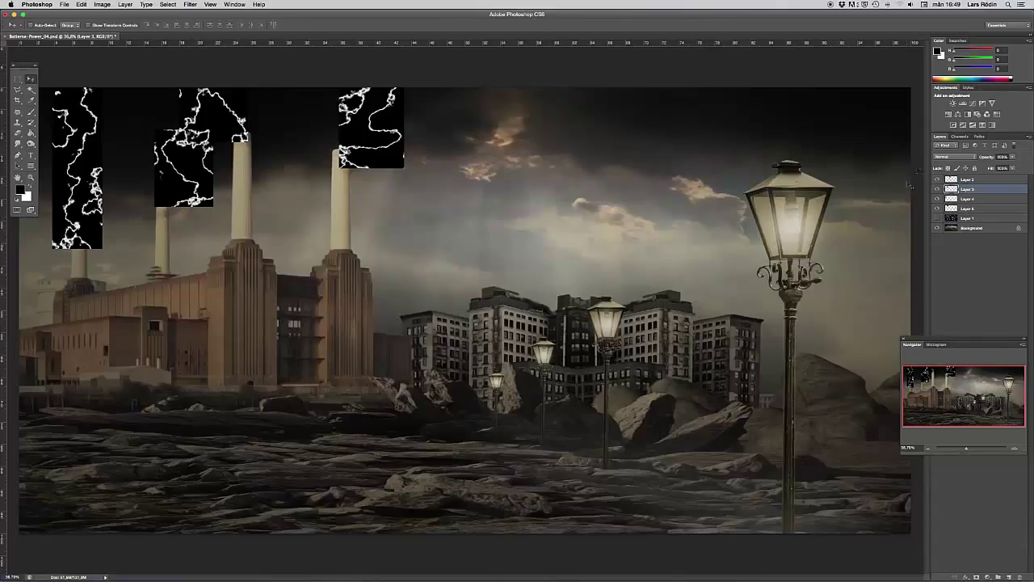
Hide Layers 6, 3 and 2 so only the tall strip remains visible
{"action": "left_click", "coordinate": [937, 210]}
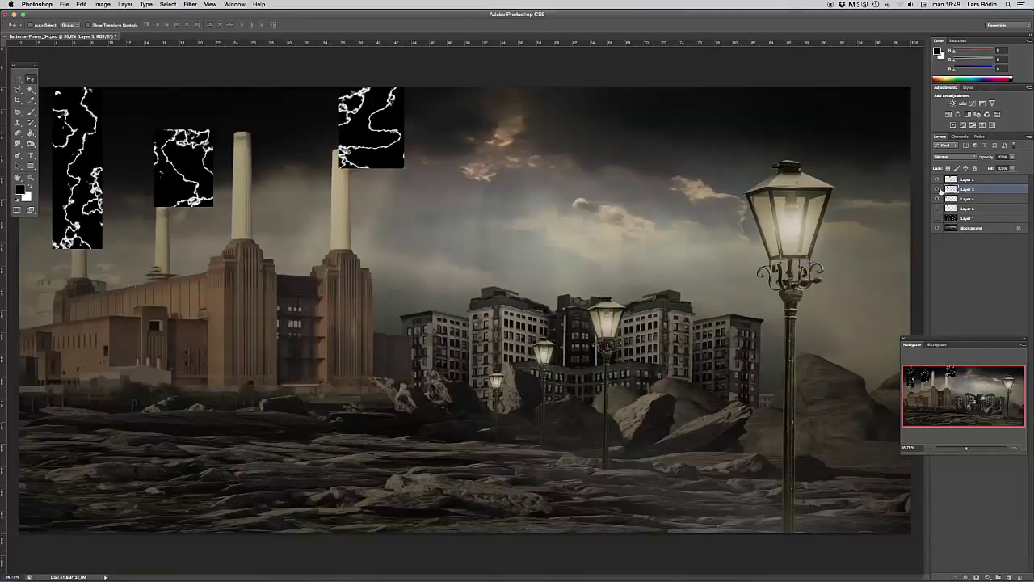
{"action": "left_click", "coordinate": [938, 189]}
{"action": "left_click", "coordinate": [938, 178]}
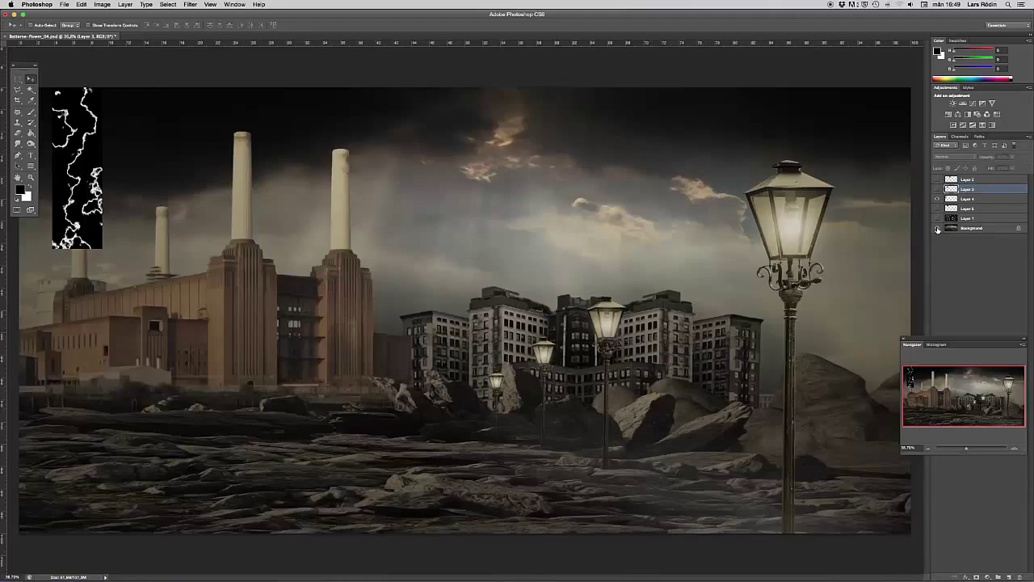
Hide the Background, zoom to about 111%, and paint black over extra lightning on Layer 4
{"action": "left_click", "coordinate": [937, 229]}
{"action": "left_click_drag", "start_coordinate": [966, 450], "coordinate": [973, 448]}
{"action": "left_click_drag", "start_coordinate": [968, 404], "coordinate": [927, 387]}
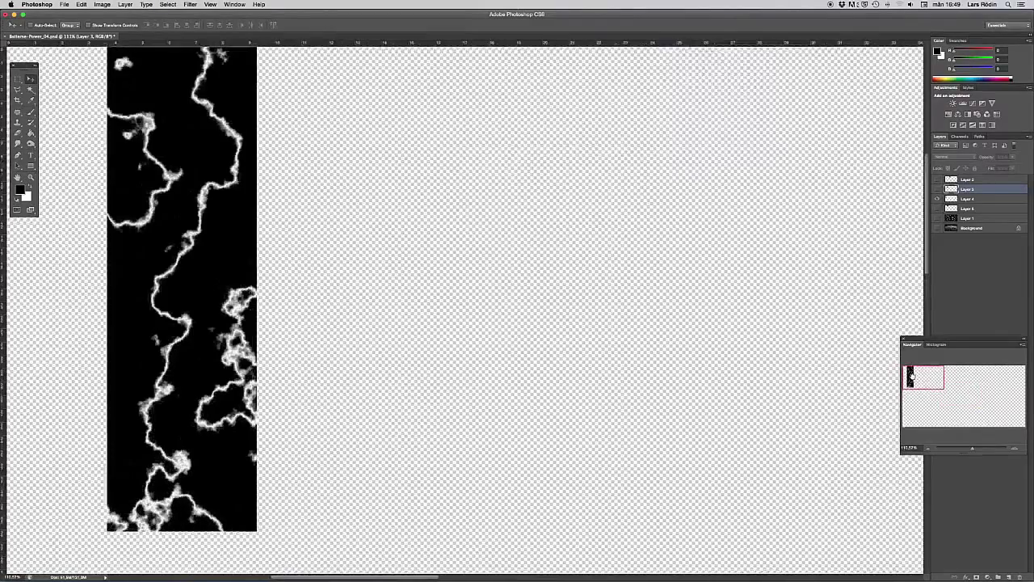
{"action": "left_click", "coordinate": [33, 114]}
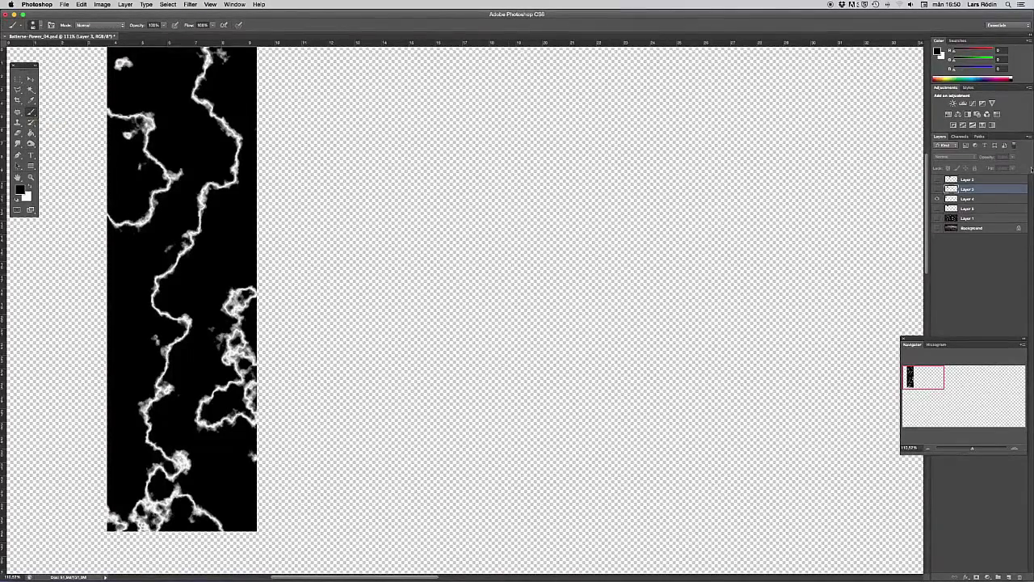
{"action": "left_click", "coordinate": [987, 201]}
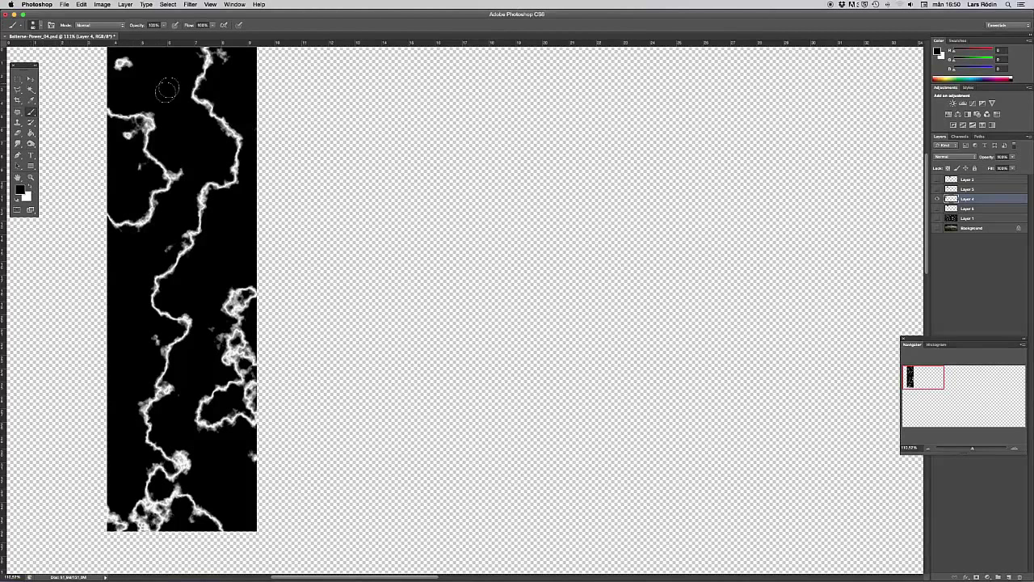
{"action": "mouse_move", "coordinate": [104, 52]}
{"action": "left_mouse_down"}
{"action": "mouse_move", "coordinate": [111, 93]}
{"action": "mouse_move", "coordinate": [92, 107]}
{"action": "mouse_move", "coordinate": [149, 116]}
{"action": "mouse_move", "coordinate": [125, 134]}
{"action": "mouse_move", "coordinate": [150, 131]}
{"action": "mouse_move", "coordinate": [135, 174]}
{"action": "mouse_move", "coordinate": [155, 156]}
{"action": "mouse_move", "coordinate": [180, 172]}
{"action": "mouse_move", "coordinate": [112, 236]}
{"action": "mouse_move", "coordinate": [99, 232]}
{"action": "mouse_move", "coordinate": [152, 224]}
{"action": "mouse_move", "coordinate": [160, 179]}
{"action": "mouse_move", "coordinate": [69, 230]}
{"action": "left_mouse_up"}
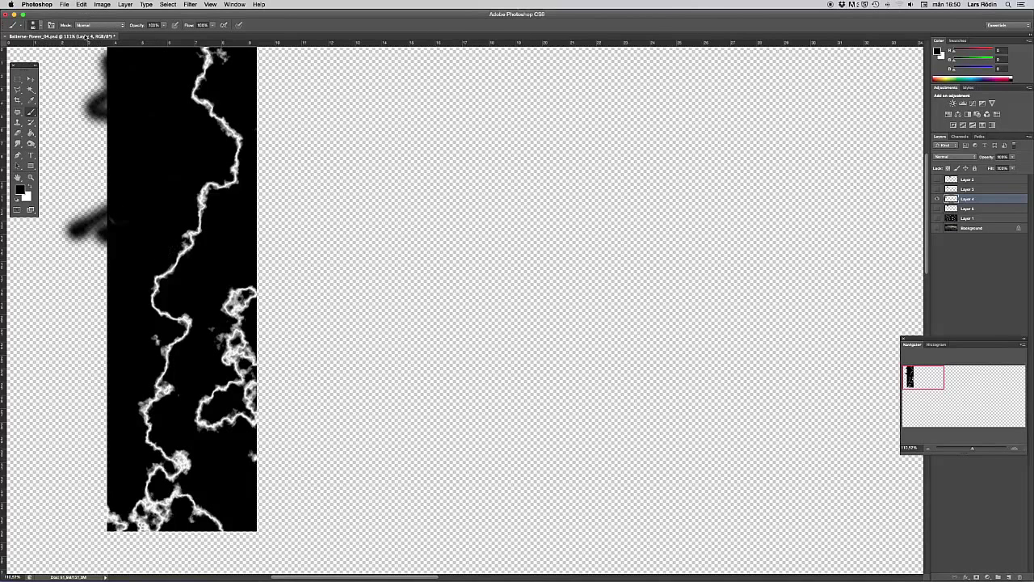
{"action": "mouse_move", "coordinate": [261, 339]}
{"action": "left_mouse_down"}
{"action": "mouse_move", "coordinate": [247, 301]}
{"action": "mouse_move", "coordinate": [257, 263]}
{"action": "mouse_move", "coordinate": [211, 340]}
{"action": "mouse_move", "coordinate": [216, 436]}
{"action": "mouse_move", "coordinate": [213, 401]}
{"action": "mouse_move", "coordinate": [194, 434]}
{"action": "mouse_move", "coordinate": [247, 456]}
{"action": "mouse_move", "coordinate": [248, 355]}
{"action": "mouse_move", "coordinate": [234, 336]}
{"action": "mouse_move", "coordinate": [234, 404]}
{"action": "mouse_move", "coordinate": [240, 368]}
{"action": "mouse_move", "coordinate": [196, 420]}
{"action": "mouse_move", "coordinate": [248, 461]}
{"action": "mouse_move", "coordinate": [185, 397]}
{"action": "left_mouse_up"}
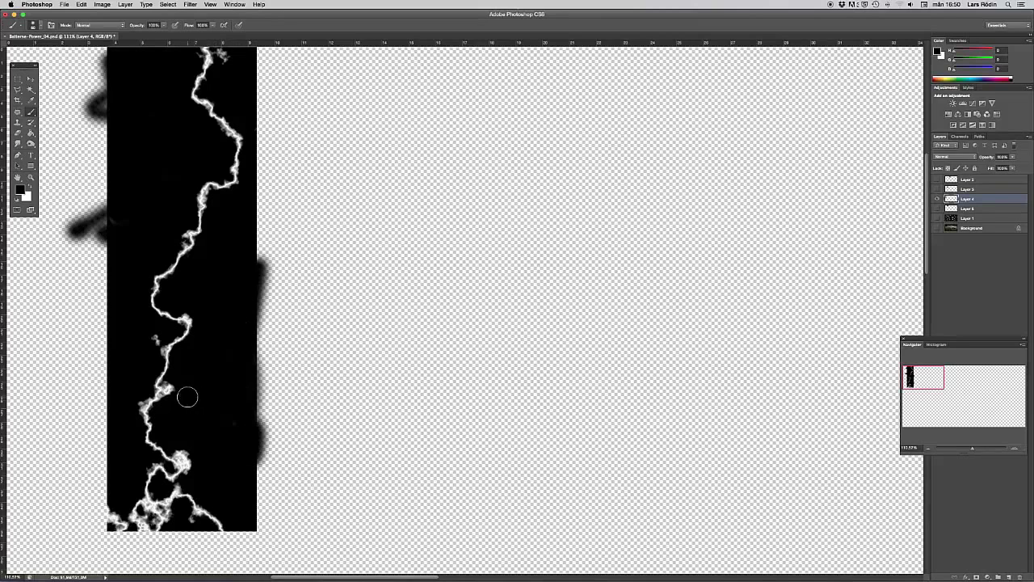
{"action": "left_click_drag", "start_coordinate": [153, 339], "coordinate": [156, 339]}
Switch to a hard round brush tip and show the Battersea background photo again
{"action": "left_click", "coordinate": [39, 27]}
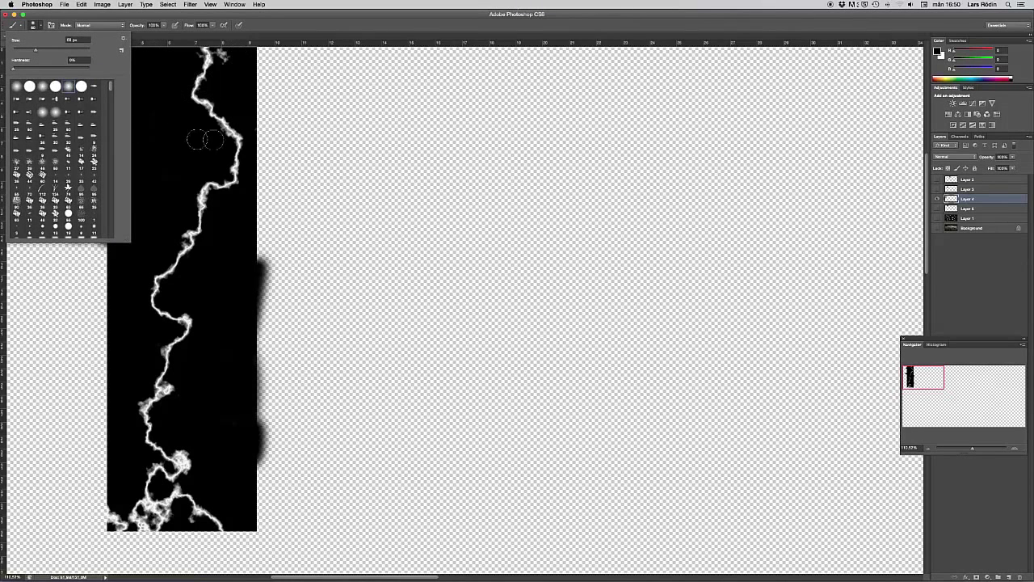
{"action": "left_click", "coordinate": [53, 88]}
{"action": "left_click", "coordinate": [54, 316]}
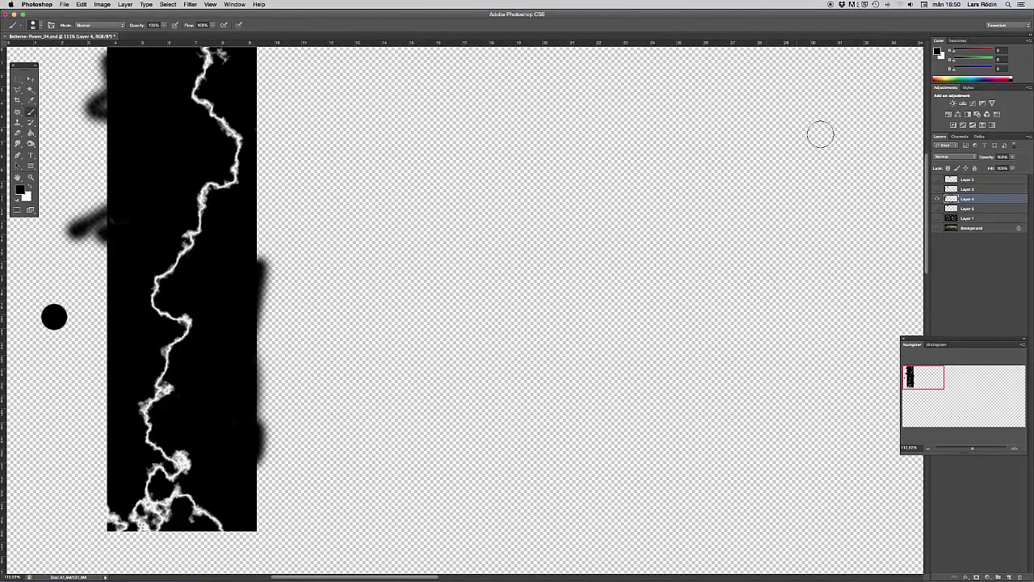
{"action": "left_click", "coordinate": [938, 219]}
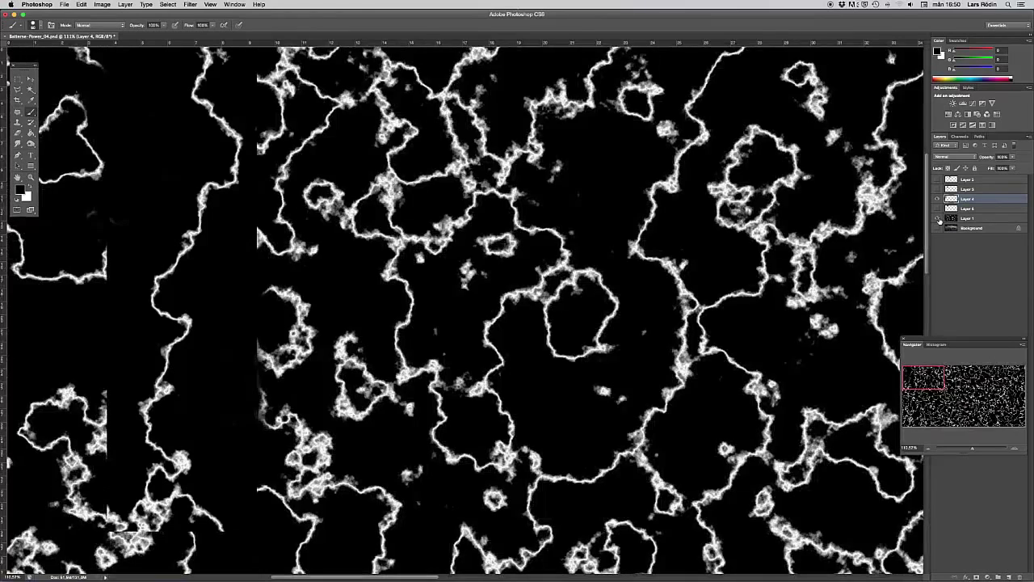
{"action": "left_click", "coordinate": [937, 218]}
{"action": "left_click", "coordinate": [938, 228]}
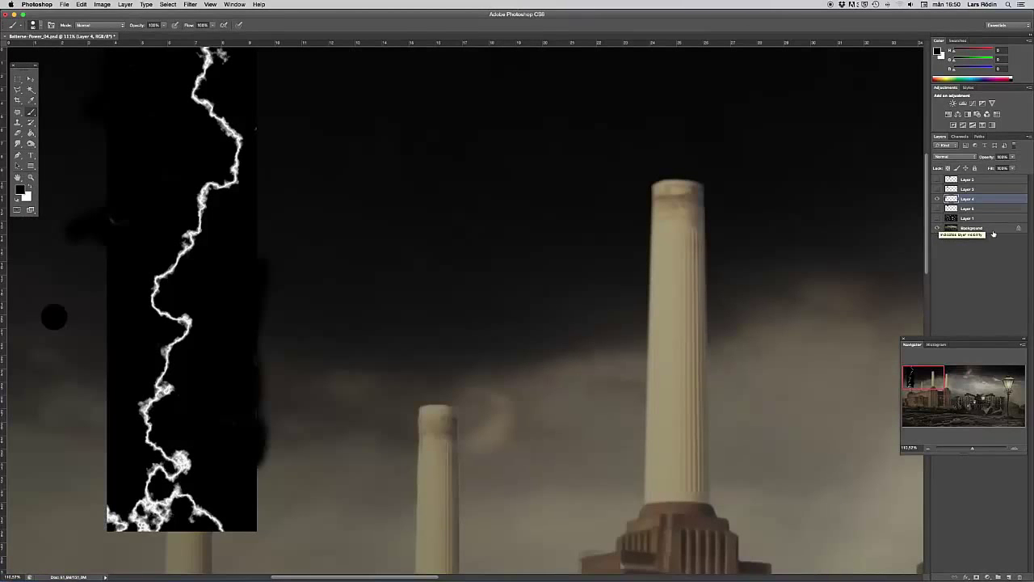
Set Layer 4 to Screen and paint out the top blobs and lower branches by the left chimney
{"action": "left_click", "coordinate": [975, 158]}
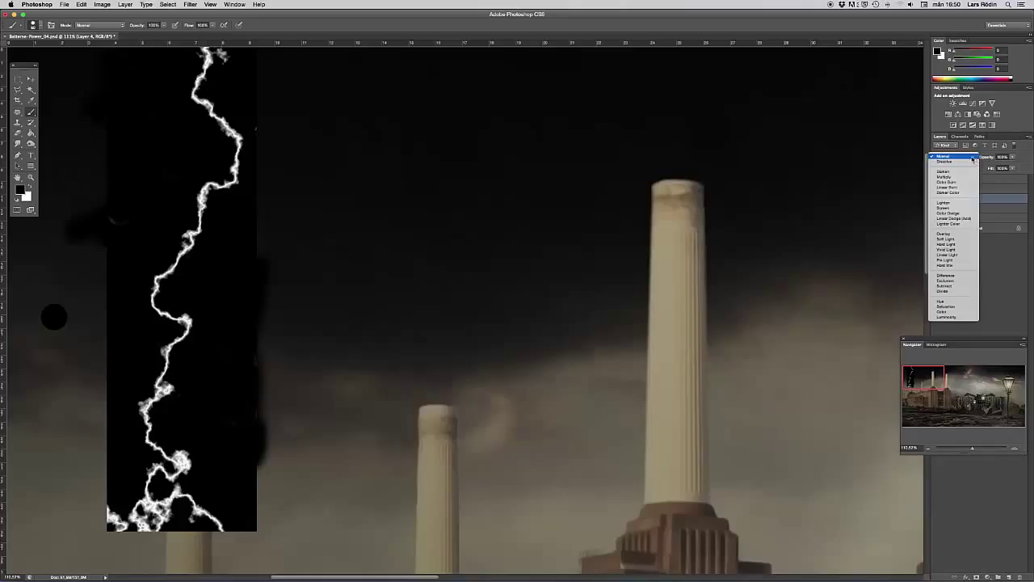
{"action": "left_click", "coordinate": [957, 209]}
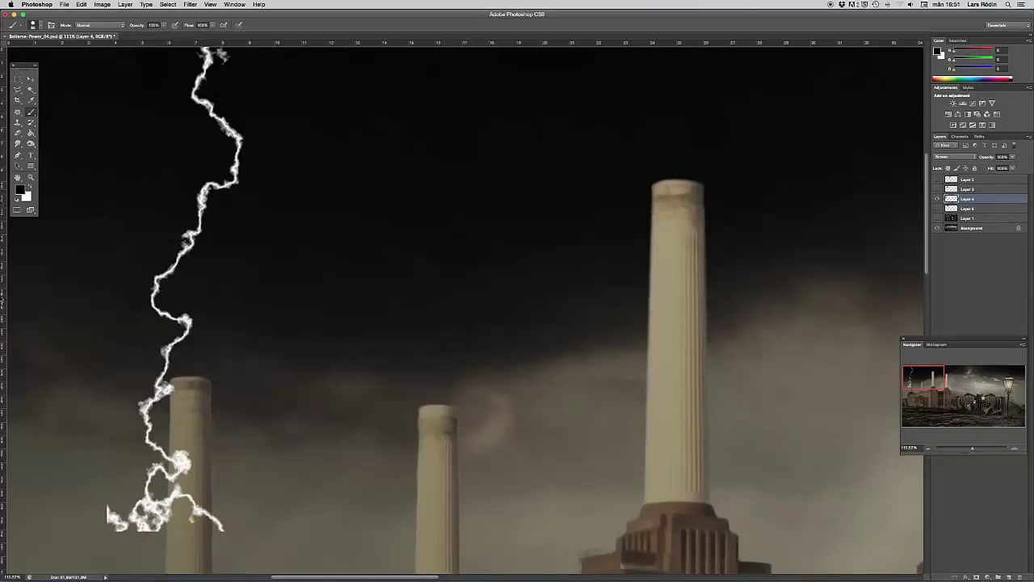
{"action": "left_click_drag", "start_coordinate": [214, 53], "coordinate": [223, 46]}
{"action": "mouse_move", "coordinate": [159, 408]}
{"action": "left_mouse_down"}
{"action": "mouse_move", "coordinate": [179, 452]}
{"action": "mouse_move", "coordinate": [165, 475]}
{"action": "mouse_move", "coordinate": [222, 489]}
{"action": "mouse_move", "coordinate": [202, 528]}
{"action": "mouse_move", "coordinate": [85, 522]}
{"action": "mouse_move", "coordinate": [150, 529]}
{"action": "mouse_move", "coordinate": [154, 489]}
{"action": "mouse_move", "coordinate": [205, 467]}
{"action": "mouse_move", "coordinate": [122, 446]}
{"action": "mouse_move", "coordinate": [142, 442]}
{"action": "mouse_move", "coordinate": [135, 408]}
{"action": "mouse_move", "coordinate": [232, 533]}
{"action": "left_mouse_up"}
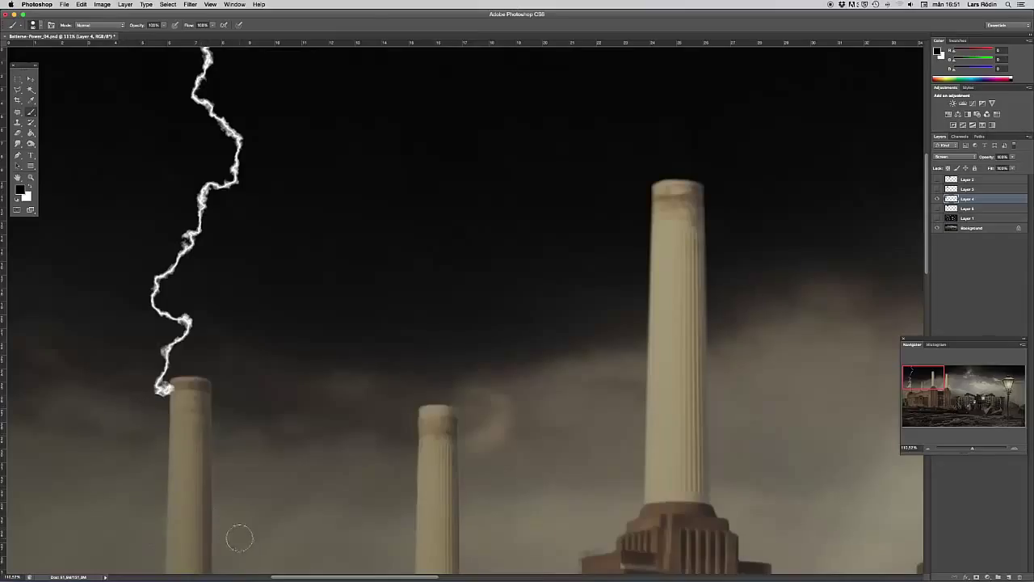
Shift Layer 4's bolt about 22 px right so its tip meets the left chimney top
{"action": "left_click", "coordinate": [42, 28]}
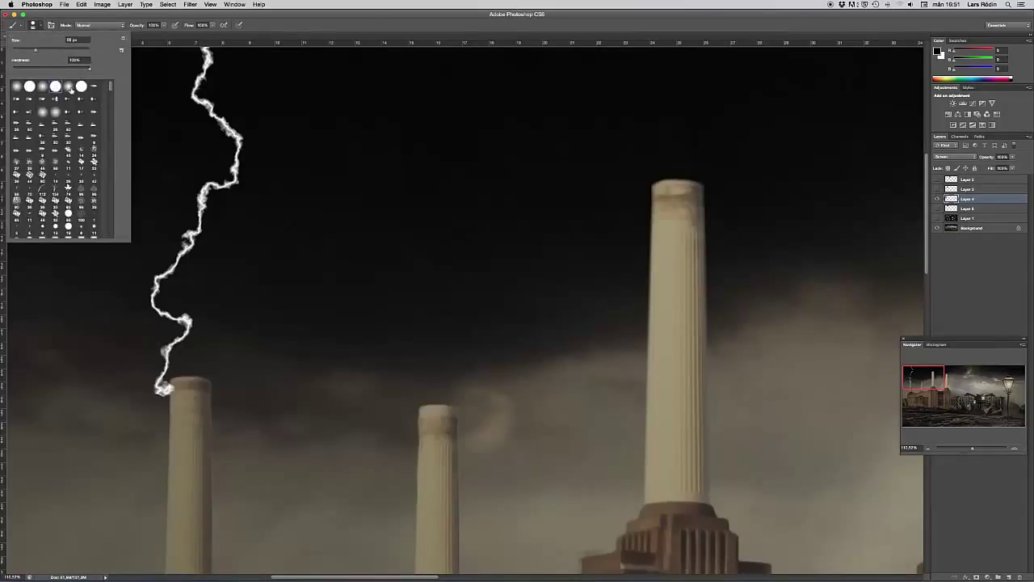
{"action": "left_click", "coordinate": [129, 165]}
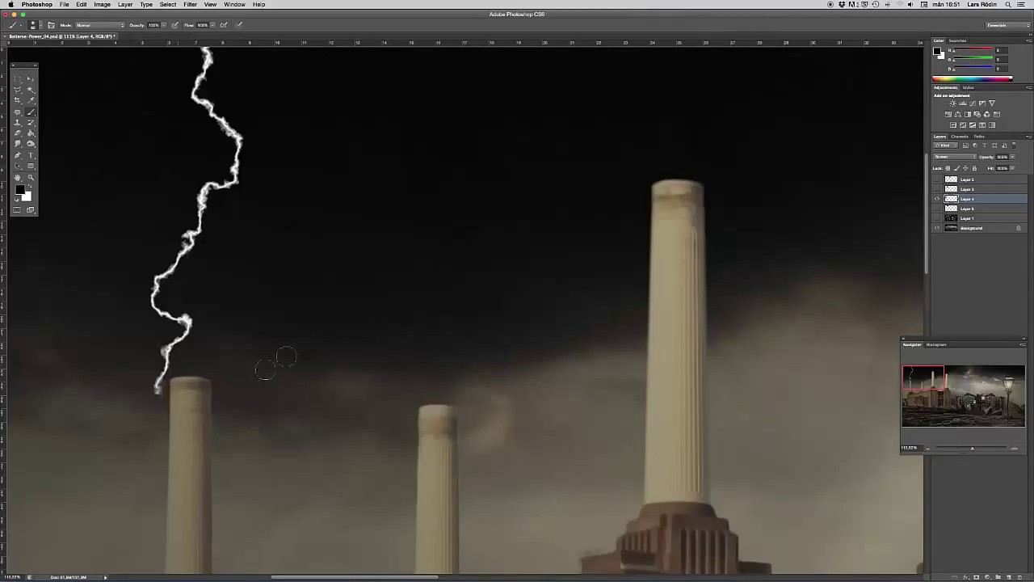
{"action": "left_click", "coordinate": [30, 79]}
{"action": "left_click_drag", "start_coordinate": [241, 165], "coordinate": [256, 160]}
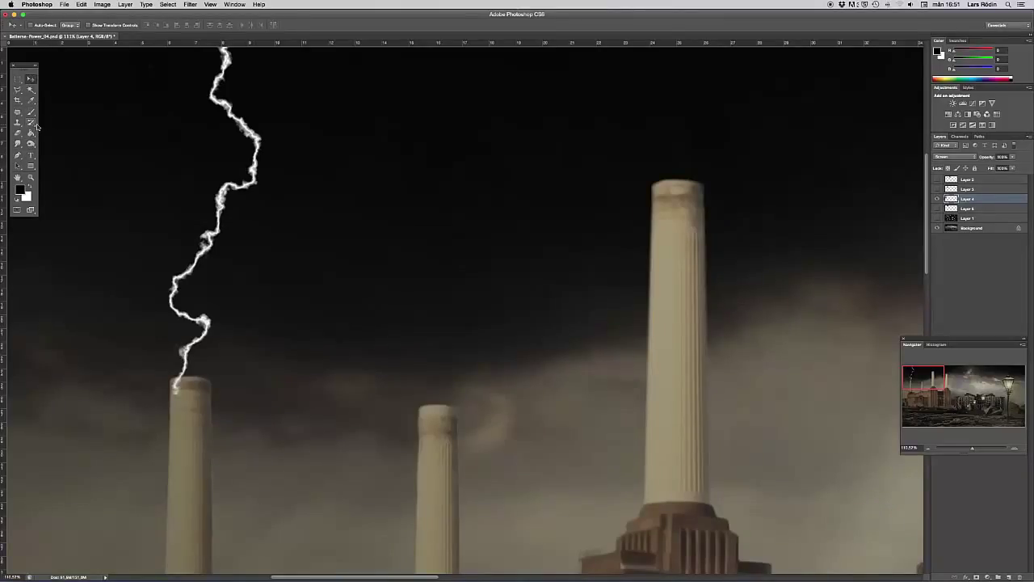
{"action": "left_click", "coordinate": [31, 112]}
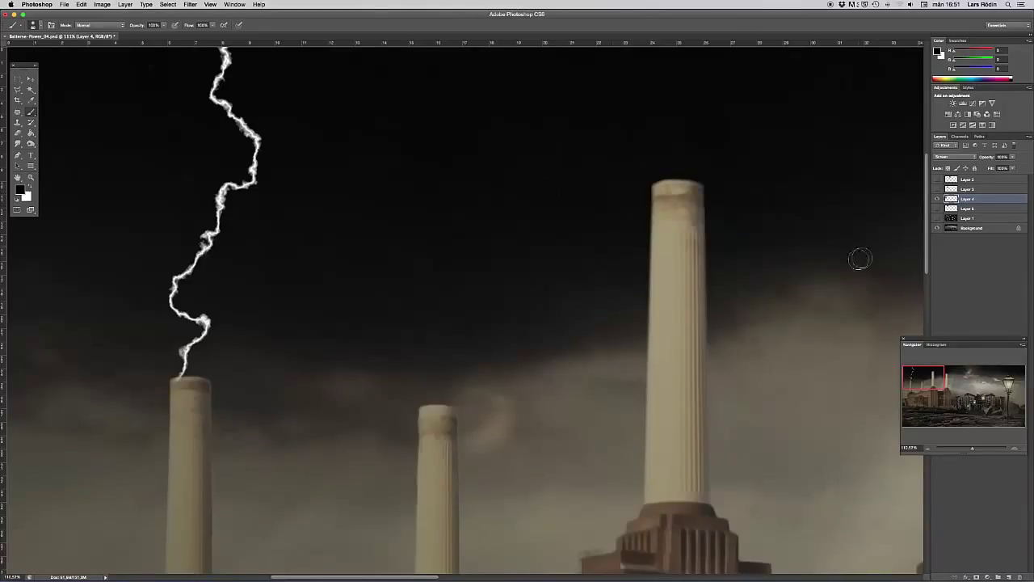
Show Layer 6's lightning and set its blend mode to Screen
{"action": "left_click", "coordinate": [938, 189]}
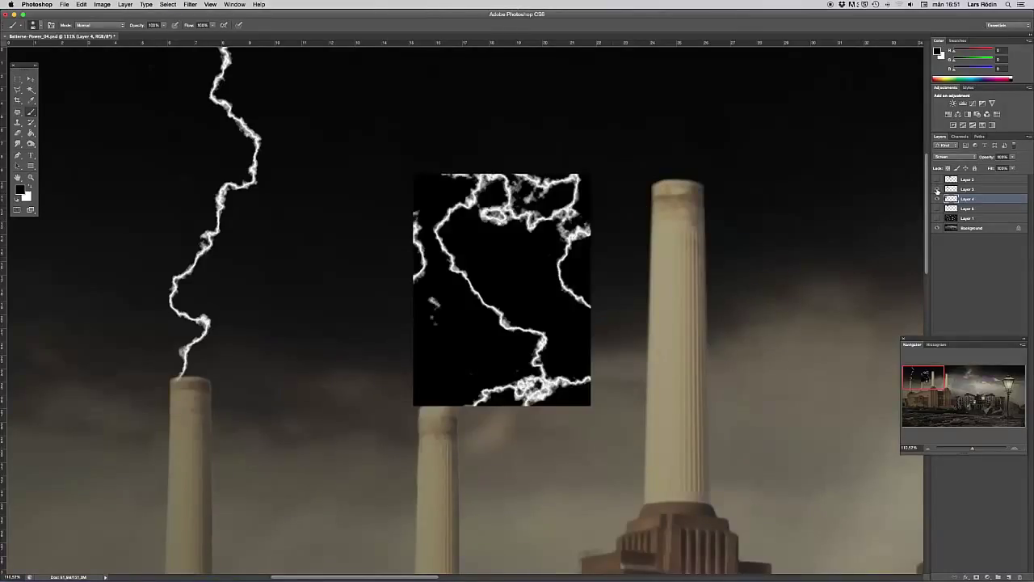
{"action": "left_click", "coordinate": [937, 189]}
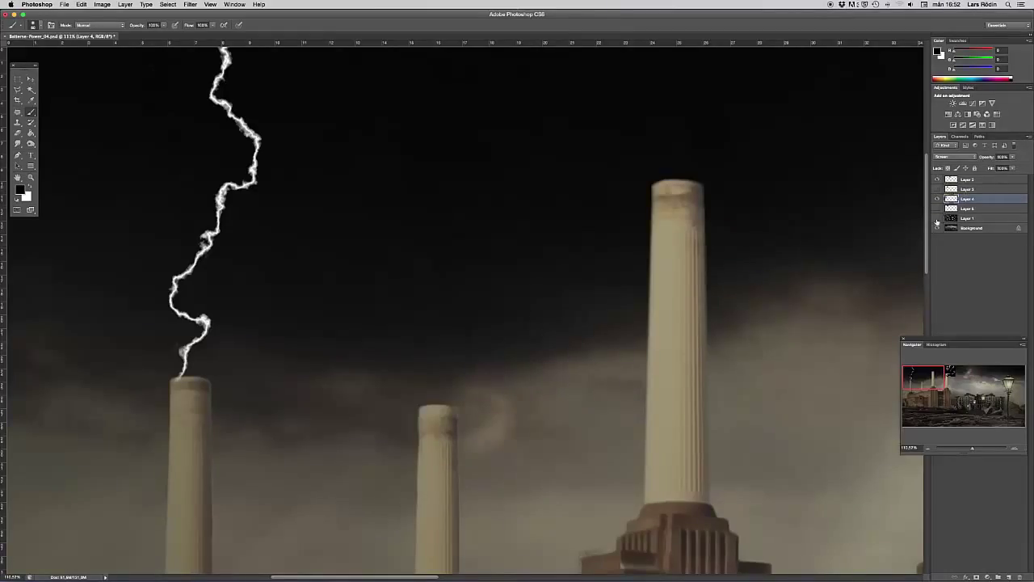
{"action": "left_click", "coordinate": [937, 209]}
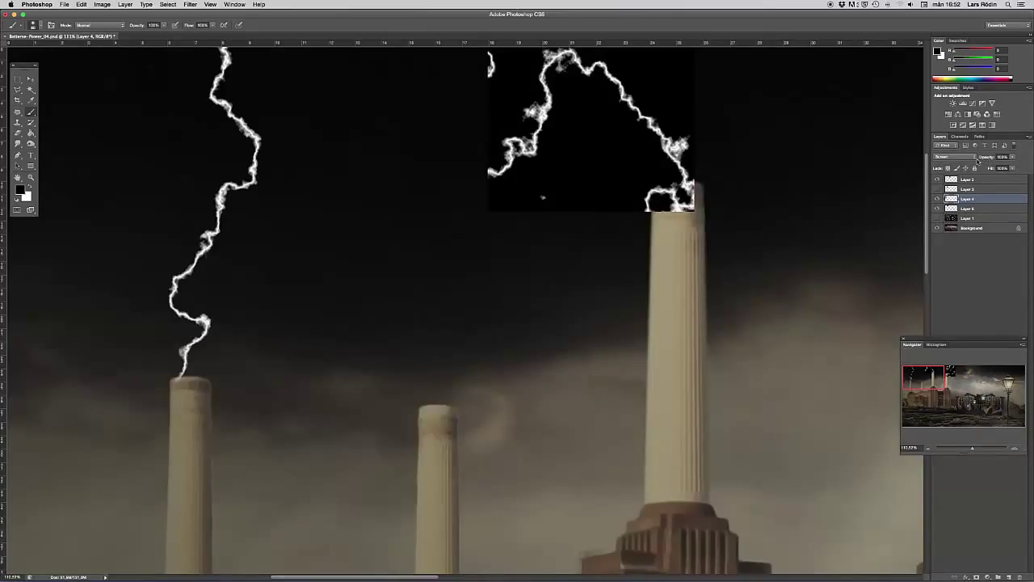
{"action": "left_click", "coordinate": [978, 209]}
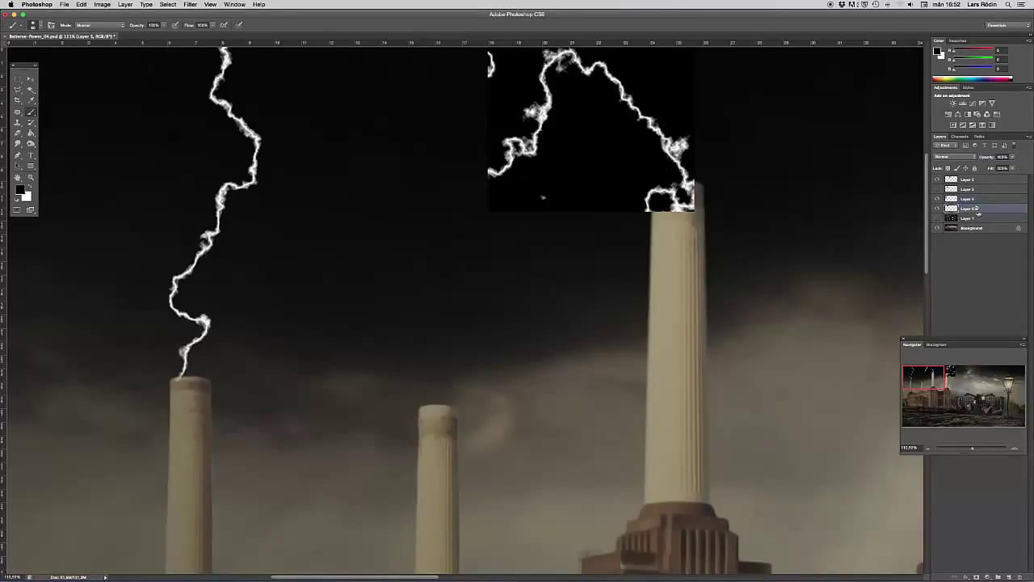
{"action": "left_click", "coordinate": [975, 158]}
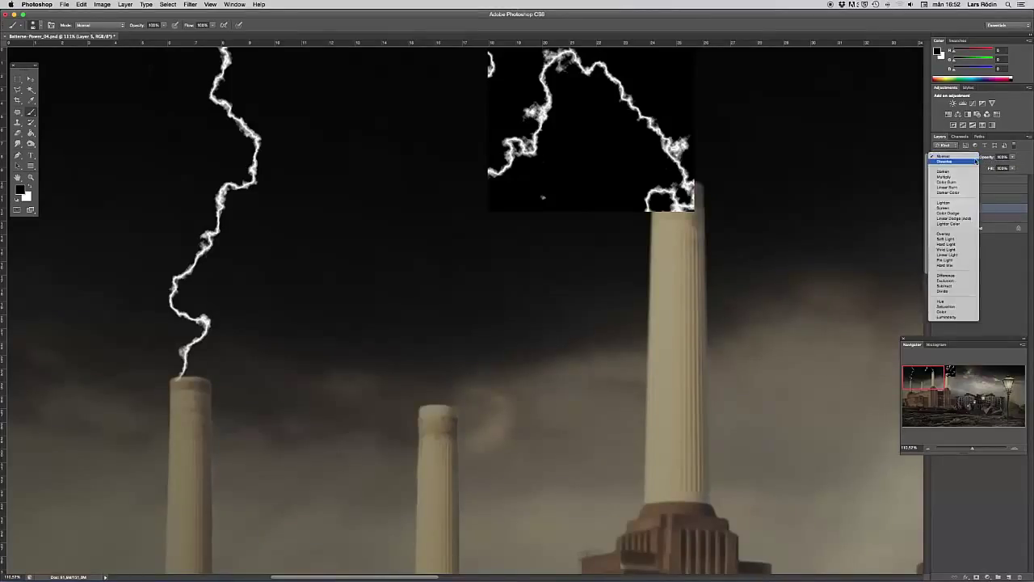
{"action": "left_click", "coordinate": [956, 211]}
Paint out Layer 6's stray fragments and bright blobs, nudging the bolt onto the right chimney
{"action": "mouse_move", "coordinate": [647, 208]}
{"action": "left_mouse_down"}
{"action": "mouse_move", "coordinate": [660, 196]}
{"action": "mouse_move", "coordinate": [692, 205]}
{"action": "mouse_move", "coordinate": [695, 190]}
{"action": "left_mouse_up"}
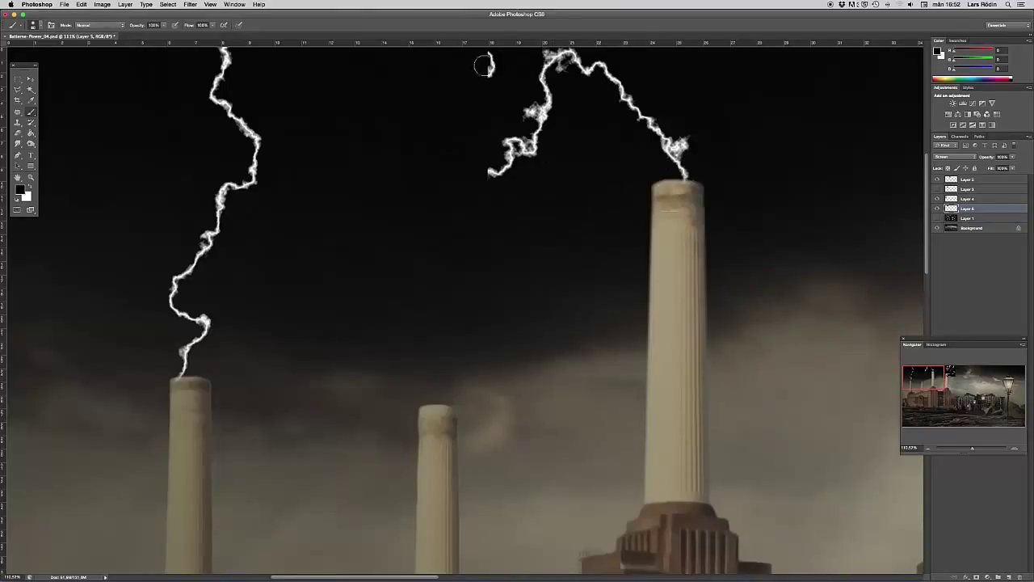
{"action": "left_click_drag", "start_coordinate": [488, 83], "coordinate": [493, 49]}
{"action": "left_click", "coordinate": [30, 79]}
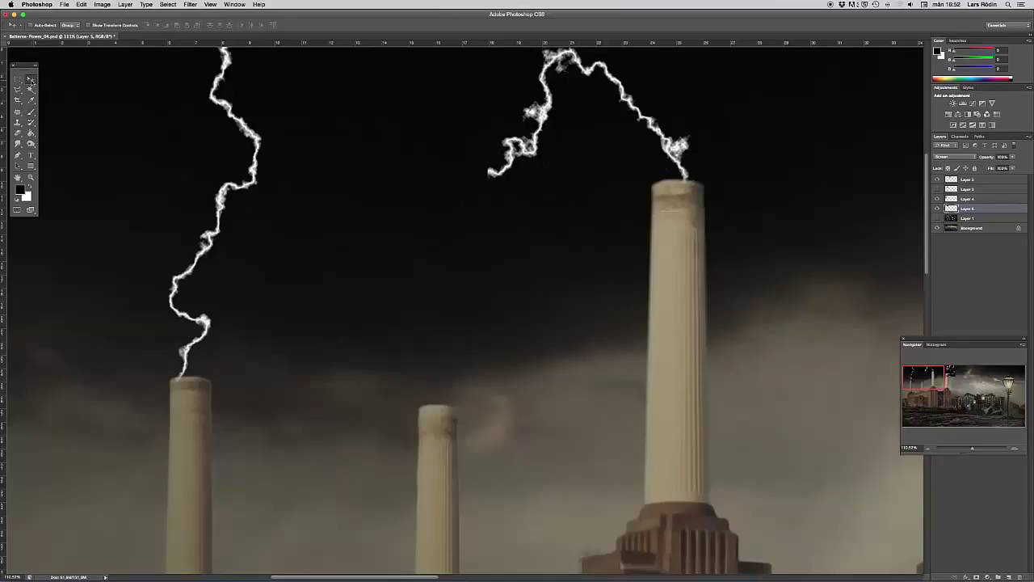
{"action": "left_click_drag", "start_coordinate": [591, 76], "coordinate": [601, 55]}
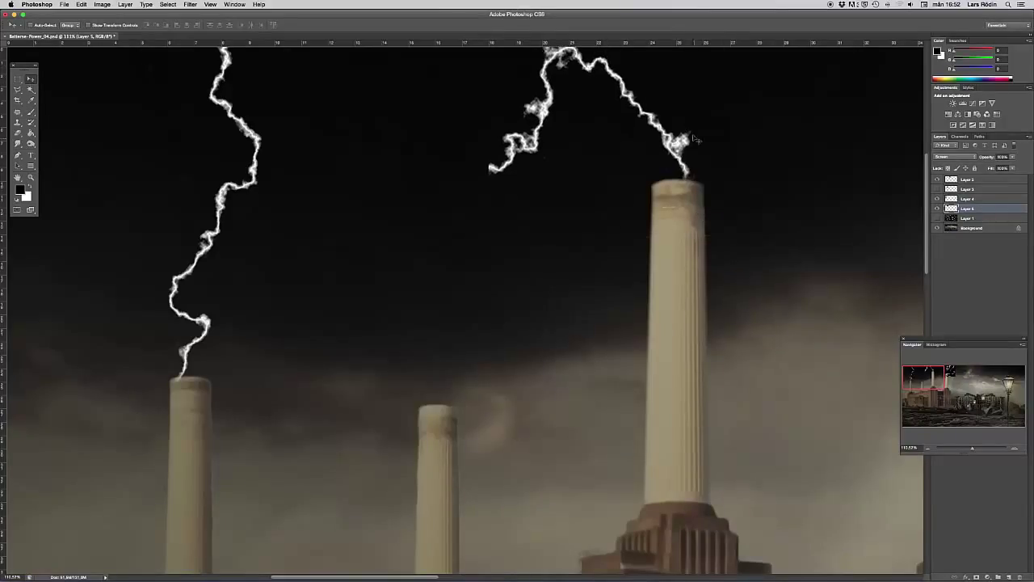
{"action": "left_click", "coordinate": [31, 110]}
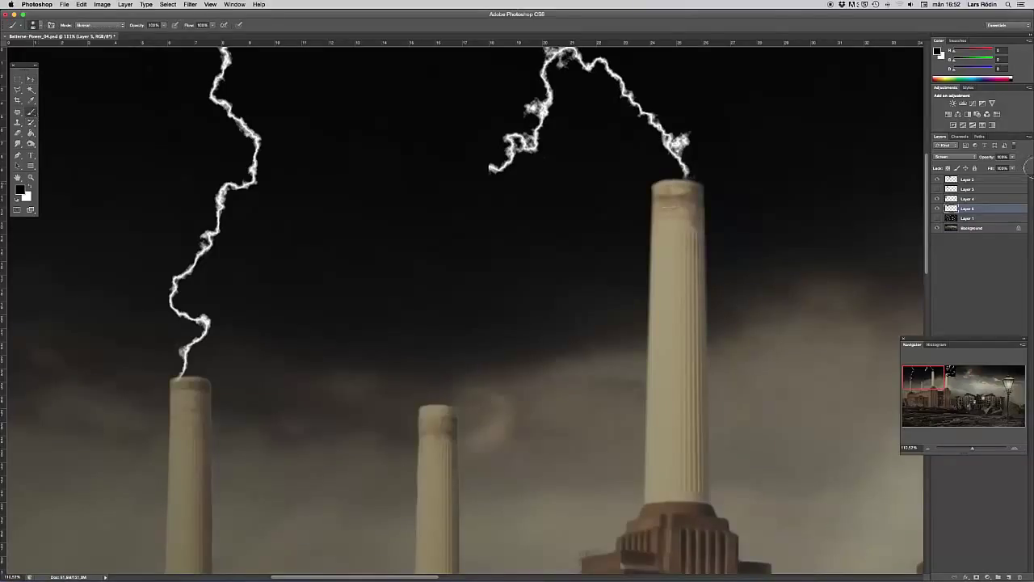
{"action": "left_click_drag", "start_coordinate": [689, 134], "coordinate": [688, 143]}
{"action": "mouse_move", "coordinate": [525, 109]}
{"action": "left_mouse_down"}
{"action": "mouse_move", "coordinate": [539, 102]}
{"action": "mouse_move", "coordinate": [487, 107]}
{"action": "left_mouse_up"}
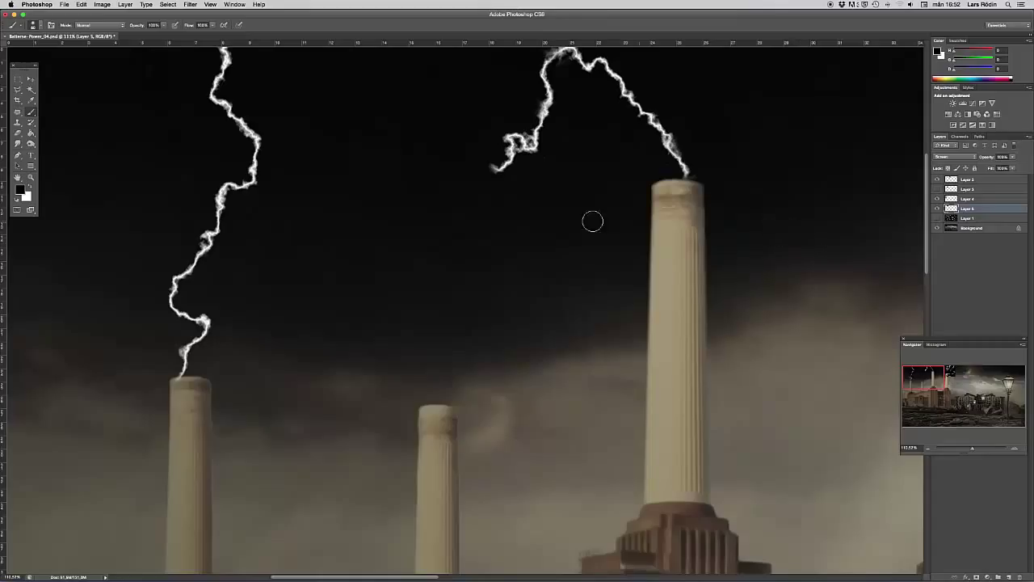
Show Layer 3, set it to Screen, and move it down-left between the middle and right chimneys
{"action": "left_click", "coordinate": [973, 189]}
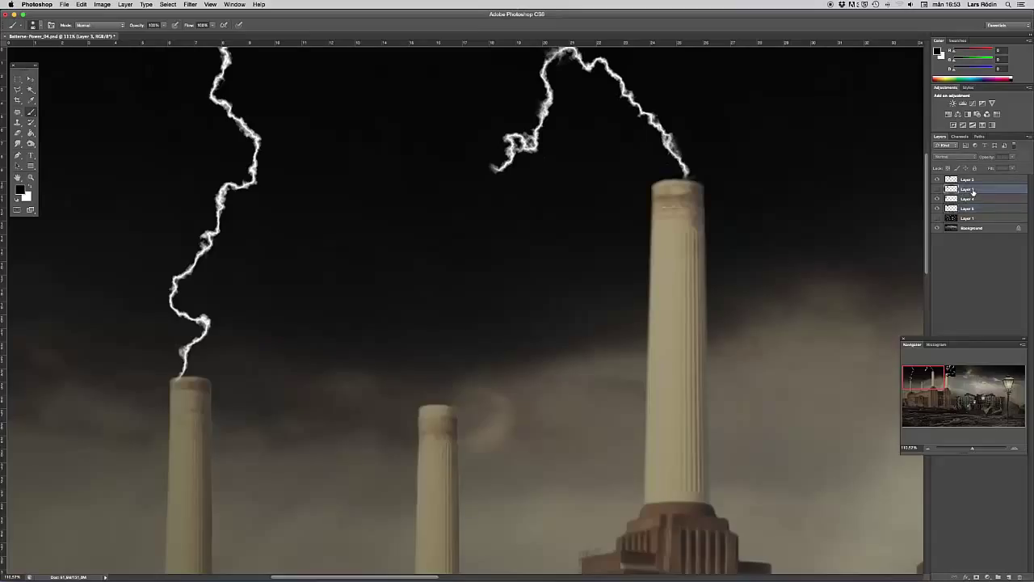
{"action": "left_click", "coordinate": [938, 190]}
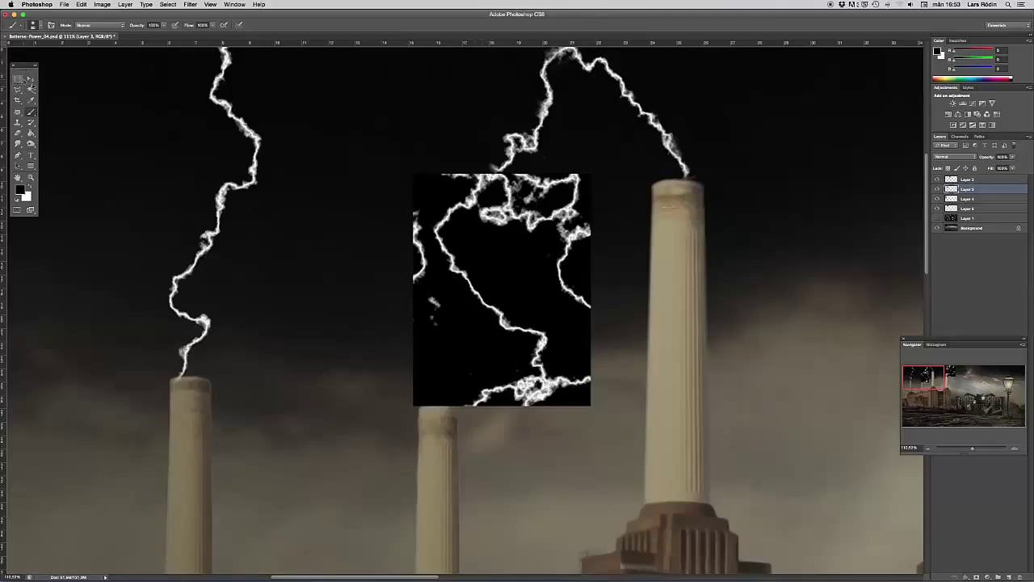
{"action": "left_click", "coordinate": [975, 159]}
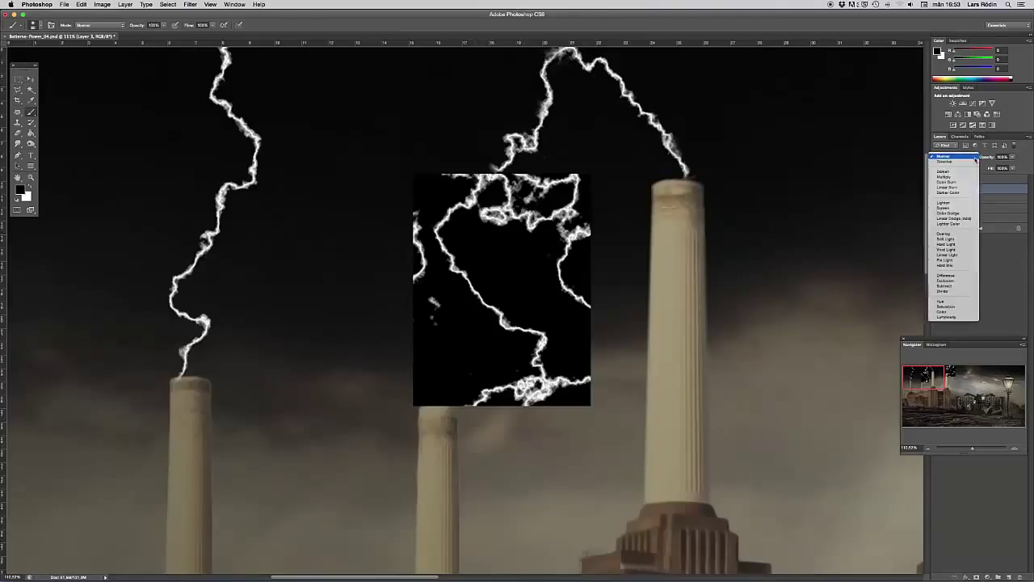
{"action": "left_click", "coordinate": [953, 209]}
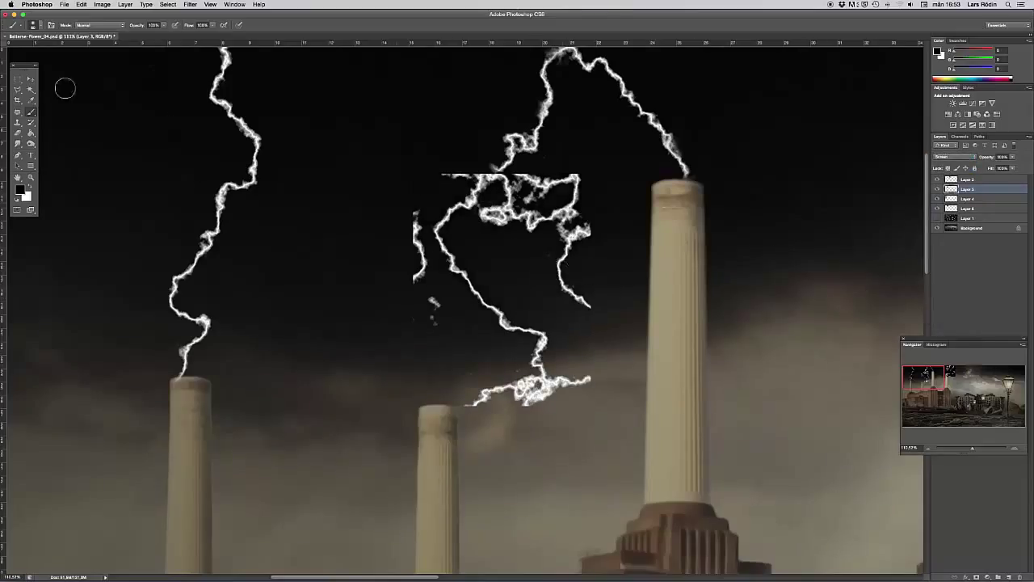
{"action": "left_click", "coordinate": [30, 79]}
{"action": "left_click_drag", "start_coordinate": [504, 272], "coordinate": [534, 242]}
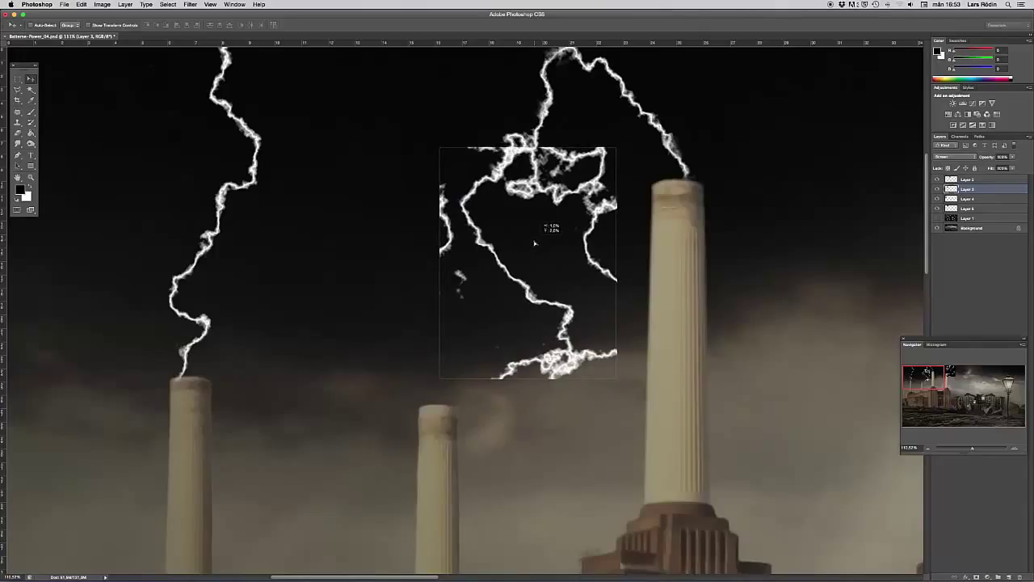
{"action": "left_click_drag", "start_coordinate": [534, 242], "coordinate": [534, 242]}
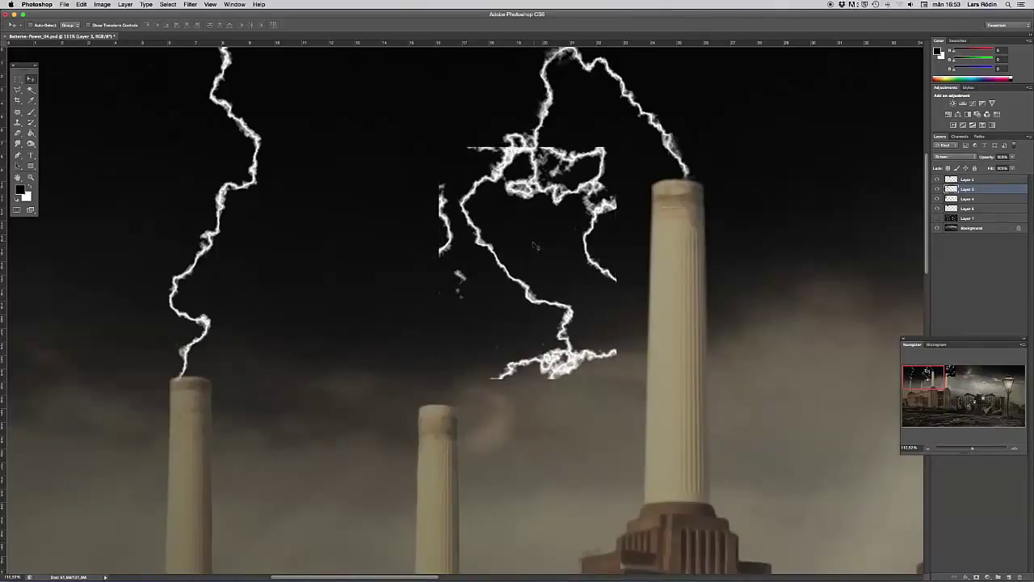
{"action": "left_click", "coordinate": [17, 79]}
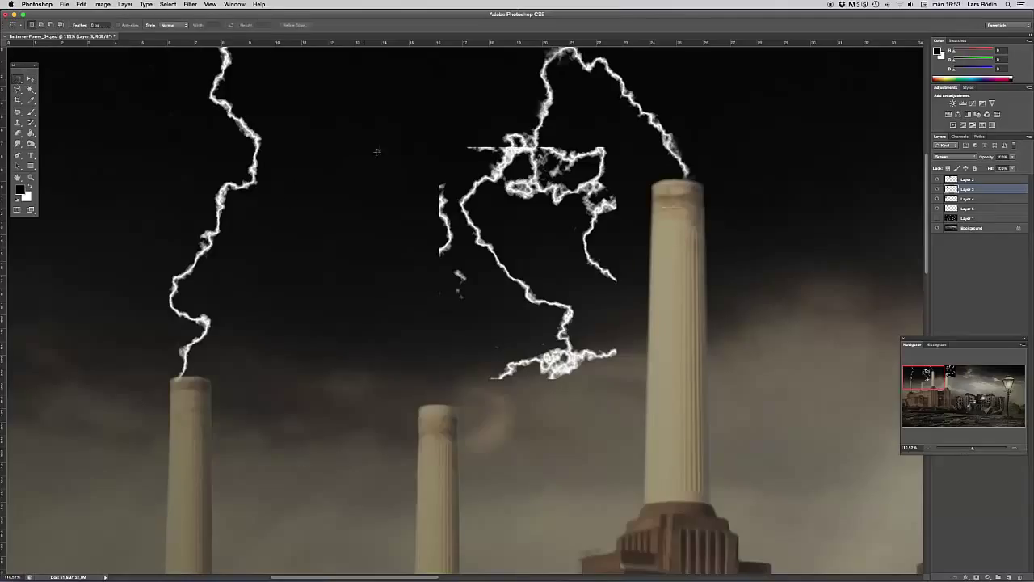
Select the centre lightning and Free Transform it to 132.6% height
{"action": "left_click_drag", "start_coordinate": [388, 131], "coordinate": [670, 421]}
{"action": "left_click", "coordinate": [554, 331]}
{"action": "left_click_drag", "start_coordinate": [430, 138], "coordinate": [668, 441]}
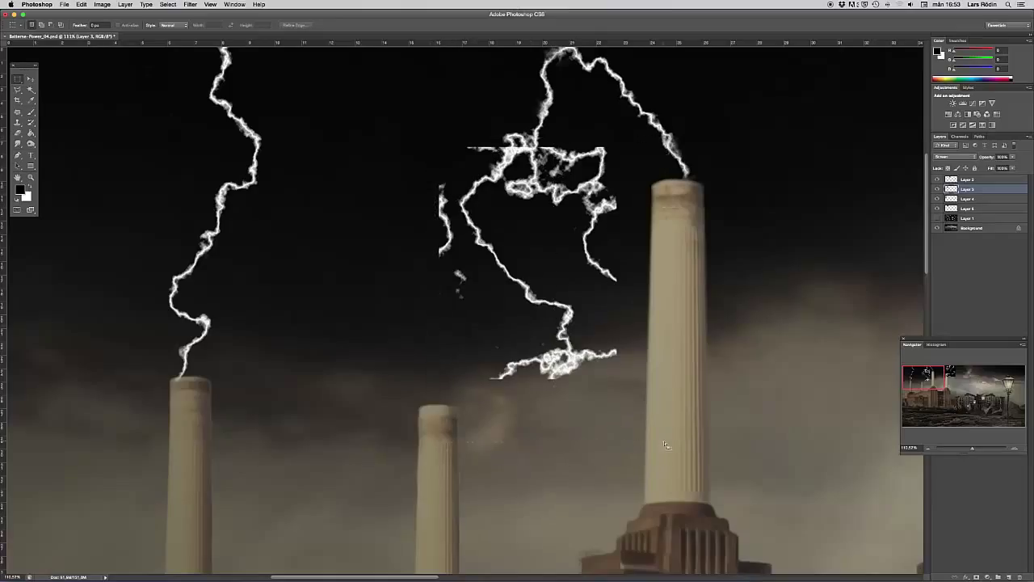
{"action": "right_click", "coordinate": [547, 309]}
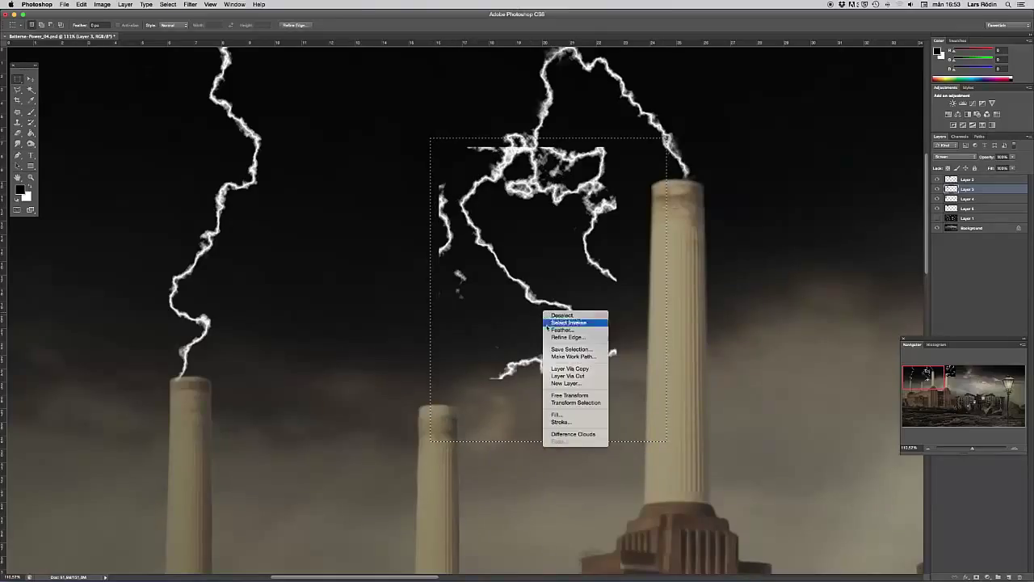
{"action": "left_click", "coordinate": [570, 396]}
{"action": "left_click_drag", "start_coordinate": [549, 442], "coordinate": [537, 562]}
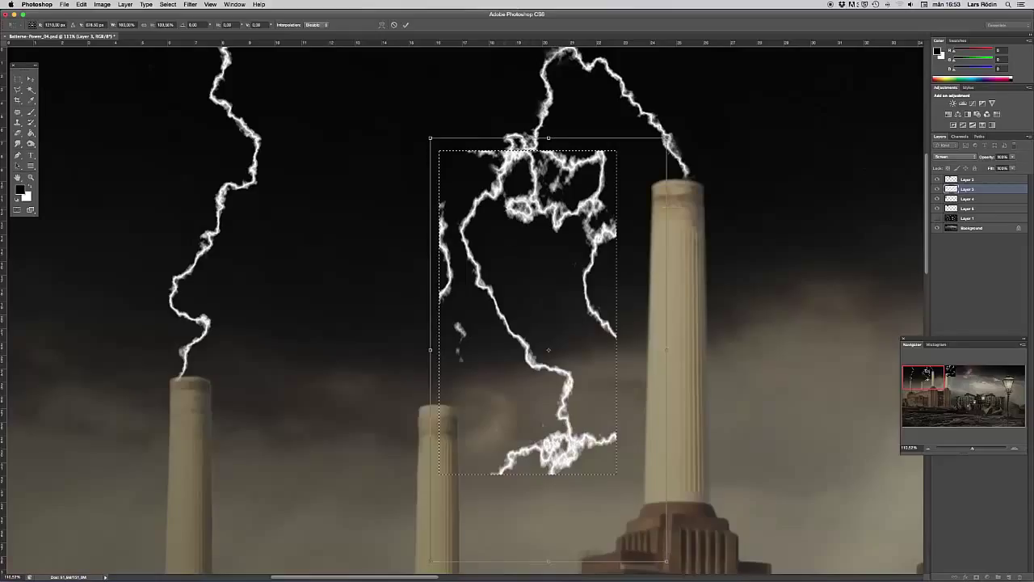
{"action": "key", "text": "Return"}
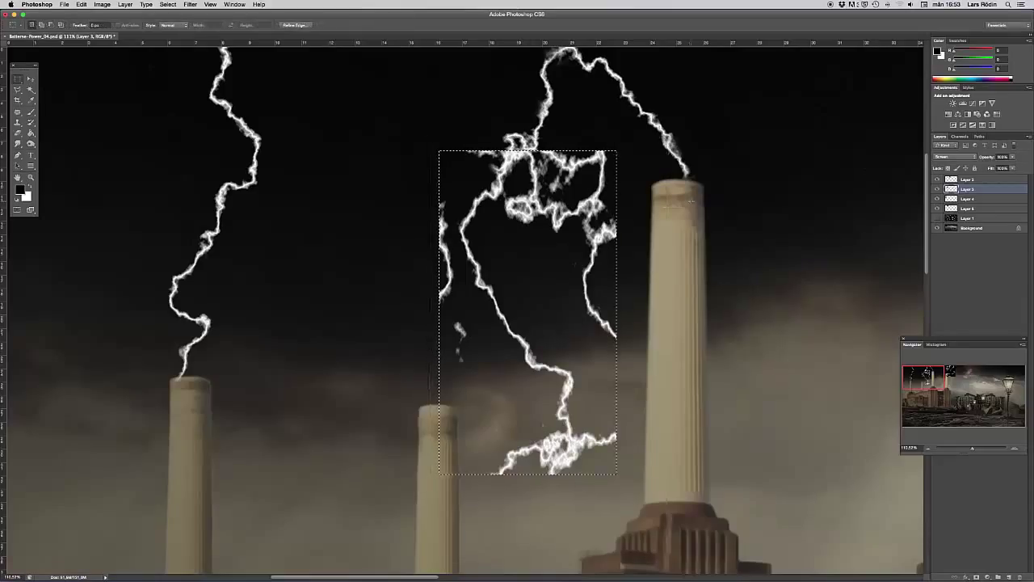
Move the stretched centre lightning down and left between the chimneys
{"action": "left_click", "coordinate": [30, 79]}
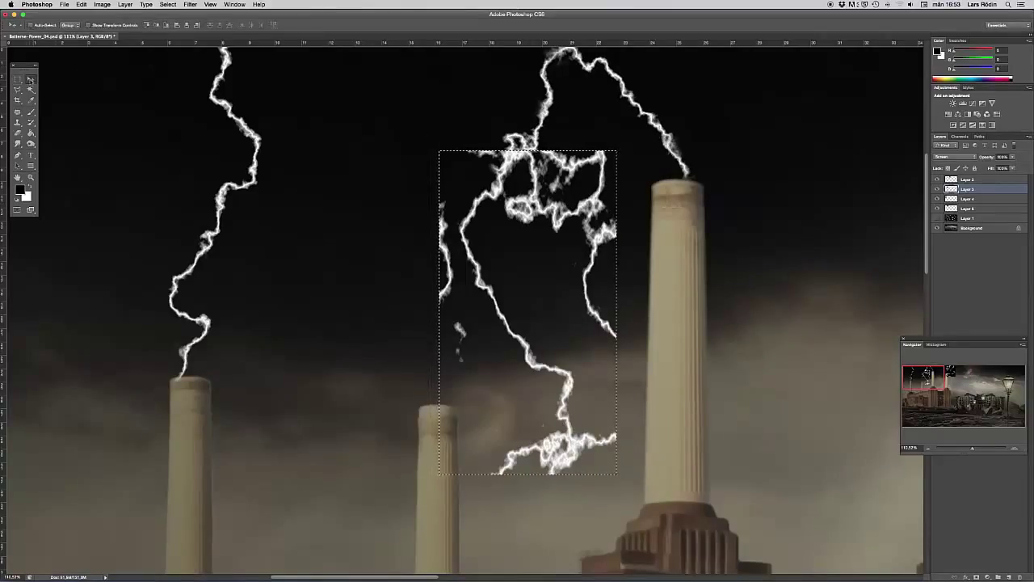
{"action": "left_click_drag", "start_coordinate": [503, 226], "coordinate": [496, 259]}
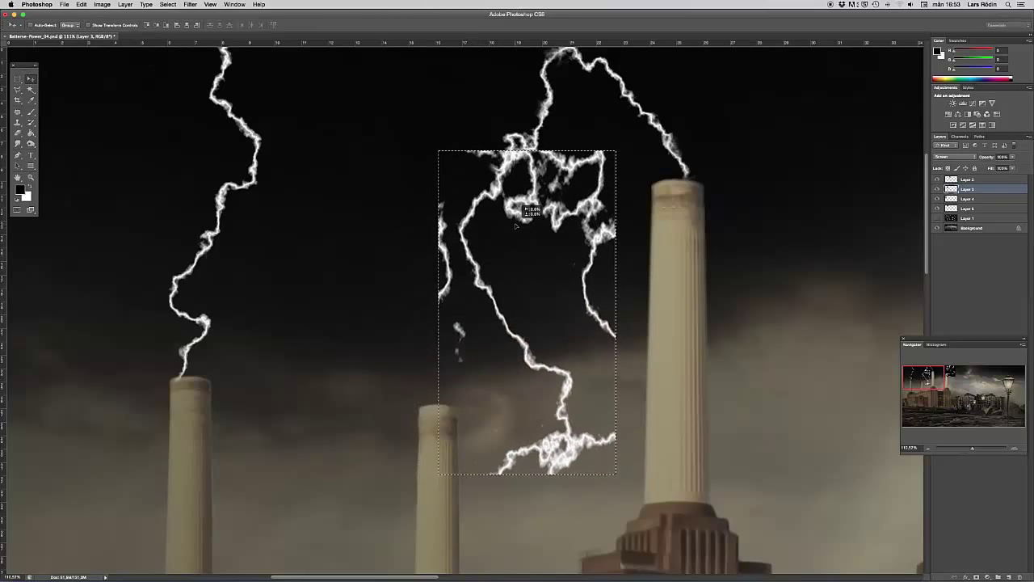
{"action": "left_click_drag", "start_coordinate": [514, 226], "coordinate": [515, 226]}
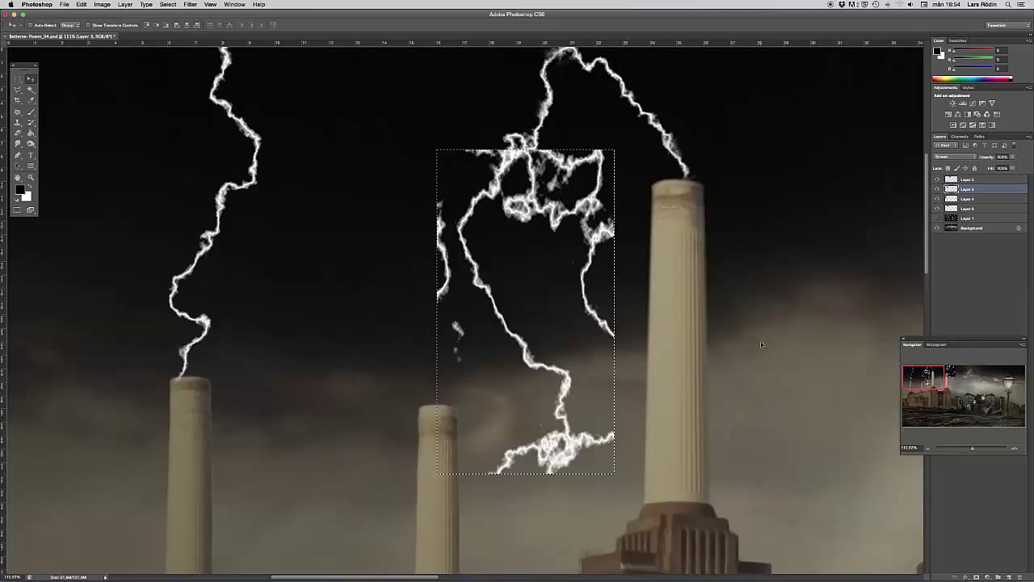
{"action": "scroll", "coordinate": [760, 345], "scroll_direction": "left", "scroll_amount": 4}
{"action": "scroll", "coordinate": [760, 345], "scroll_direction": "right", "scroll_amount": 3}
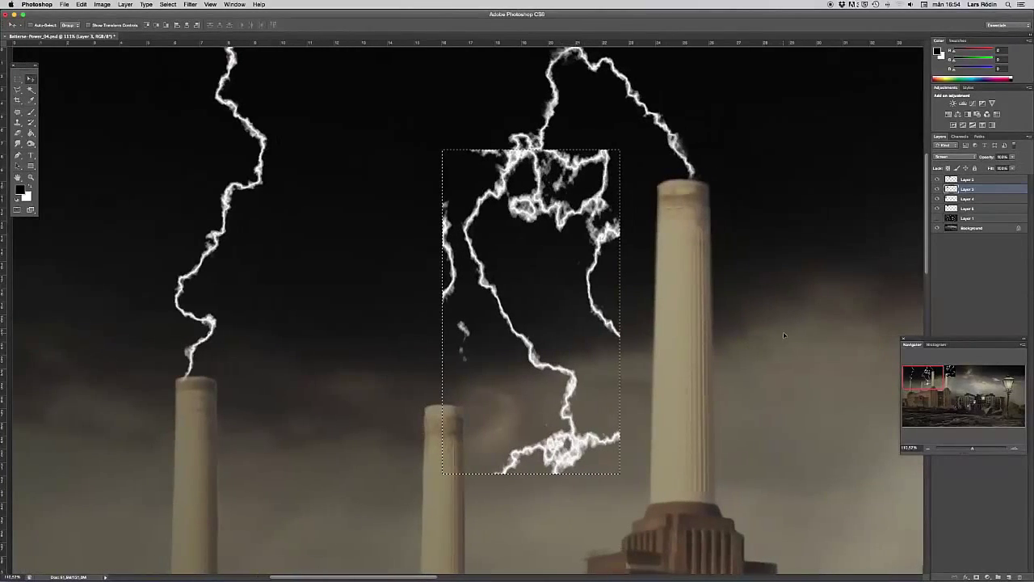
Brush black over the fragment at the selection's left edge, then deselect
{"action": "left_click", "coordinate": [32, 112]}
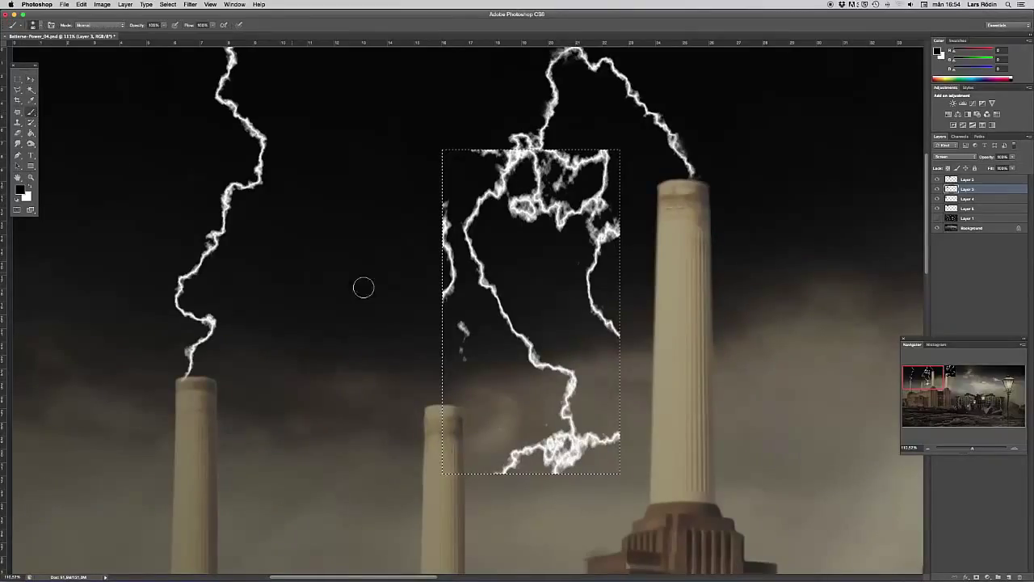
{"action": "mouse_move", "coordinate": [444, 212]}
{"action": "left_mouse_down"}
{"action": "mouse_move", "coordinate": [451, 310]}
{"action": "mouse_move", "coordinate": [444, 198]}
{"action": "left_mouse_up"}
{"action": "left_click_drag", "start_coordinate": [457, 298], "coordinate": [461, 360]}
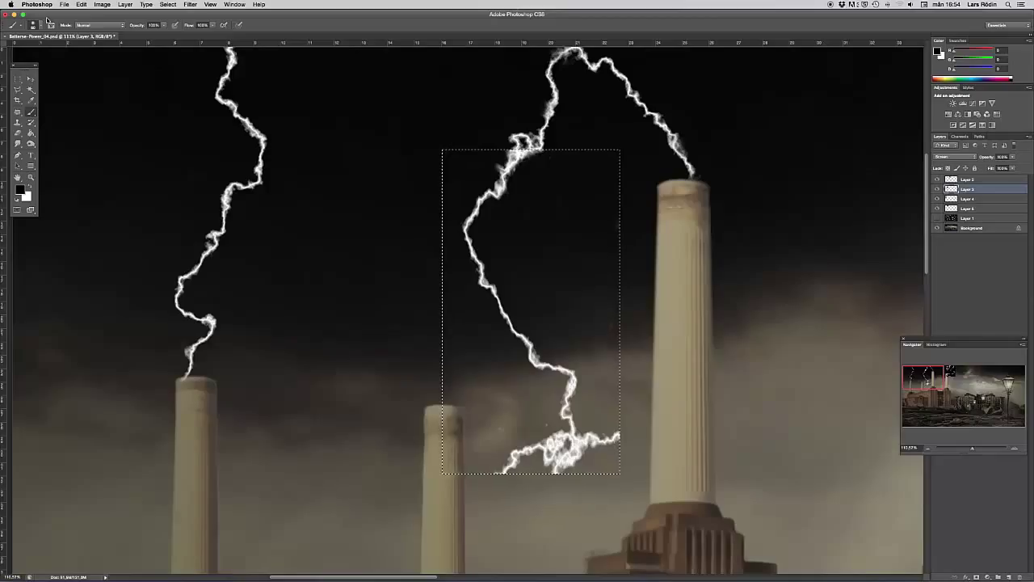
{"action": "key", "text": "super+d"}
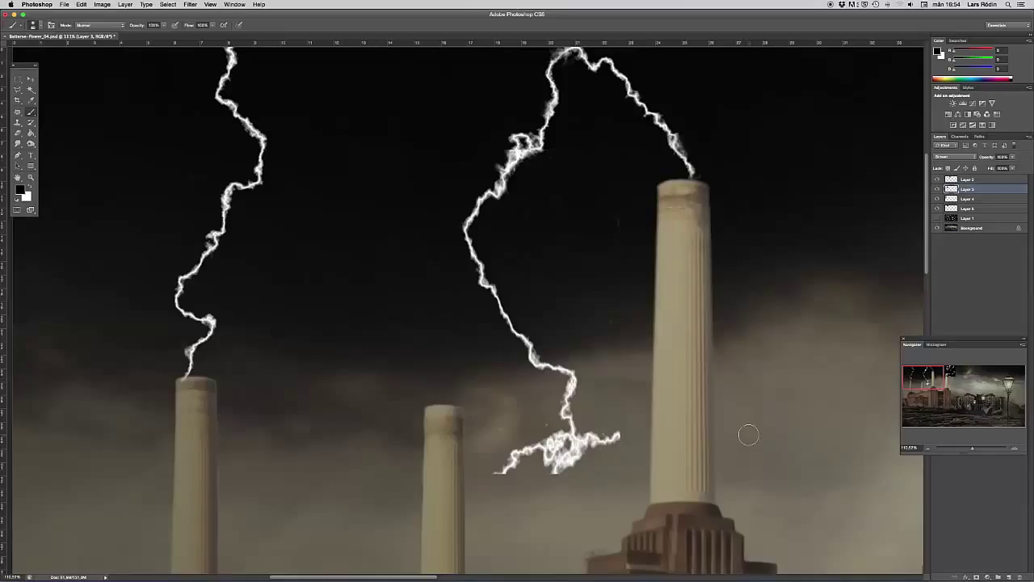
Paint out the bolt's tangled lower end and leftover blob, then marquee around the centre bolt
{"action": "mouse_move", "coordinate": [497, 472]}
{"action": "left_mouse_down"}
{"action": "mouse_move", "coordinate": [612, 436]}
{"action": "mouse_move", "coordinate": [566, 441]}
{"action": "mouse_move", "coordinate": [528, 428]}
{"action": "left_mouse_up"}
{"action": "mouse_move", "coordinate": [518, 478]}
{"action": "left_mouse_down"}
{"action": "mouse_move", "coordinate": [507, 454]}
{"action": "mouse_move", "coordinate": [532, 448]}
{"action": "mouse_move", "coordinate": [587, 462]}
{"action": "mouse_move", "coordinate": [575, 470]}
{"action": "mouse_move", "coordinate": [617, 436]}
{"action": "mouse_move", "coordinate": [587, 454]}
{"action": "mouse_move", "coordinate": [540, 441]}
{"action": "mouse_move", "coordinate": [552, 435]}
{"action": "mouse_move", "coordinate": [595, 451]}
{"action": "mouse_move", "coordinate": [558, 437]}
{"action": "left_mouse_up"}
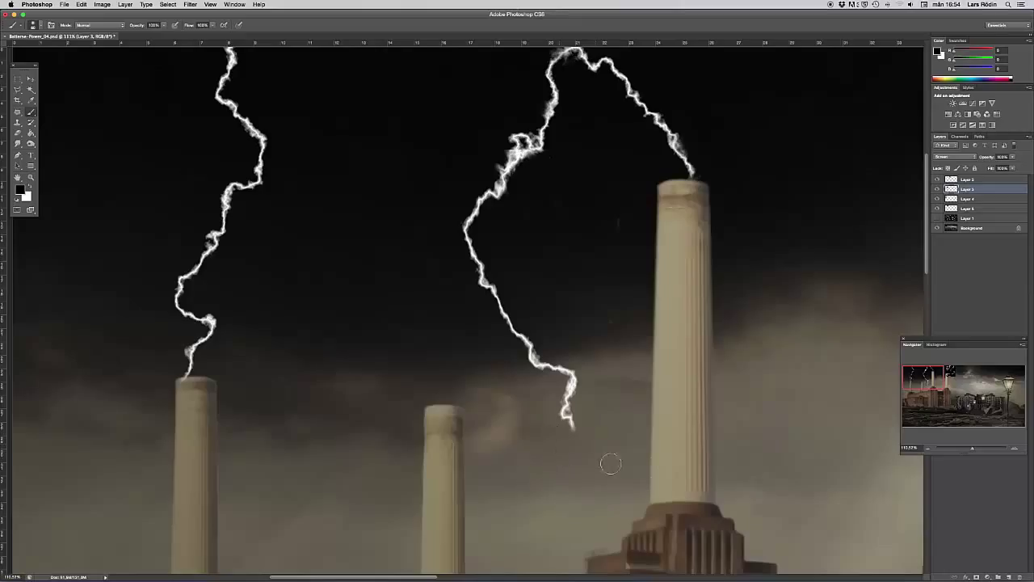
{"action": "left_click", "coordinate": [17, 79]}
{"action": "left_click_drag", "start_coordinate": [422, 109], "coordinate": [625, 459]}
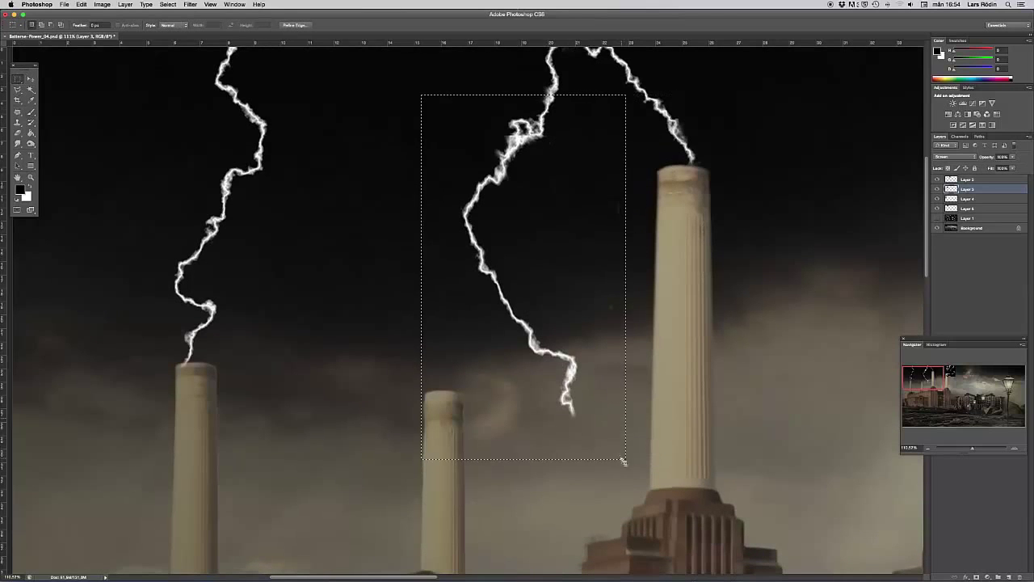
Free Transform the centre bolt: rotate about 21 degrees toward the tall chimney, shift it up-left, commit
{"action": "right_click", "coordinate": [548, 313]}
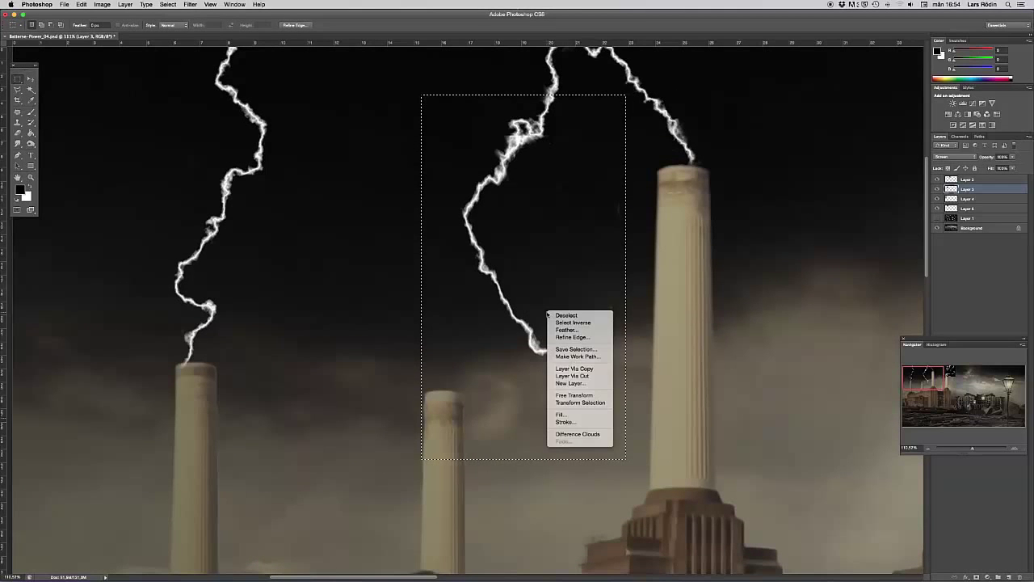
{"action": "left_click", "coordinate": [580, 402]}
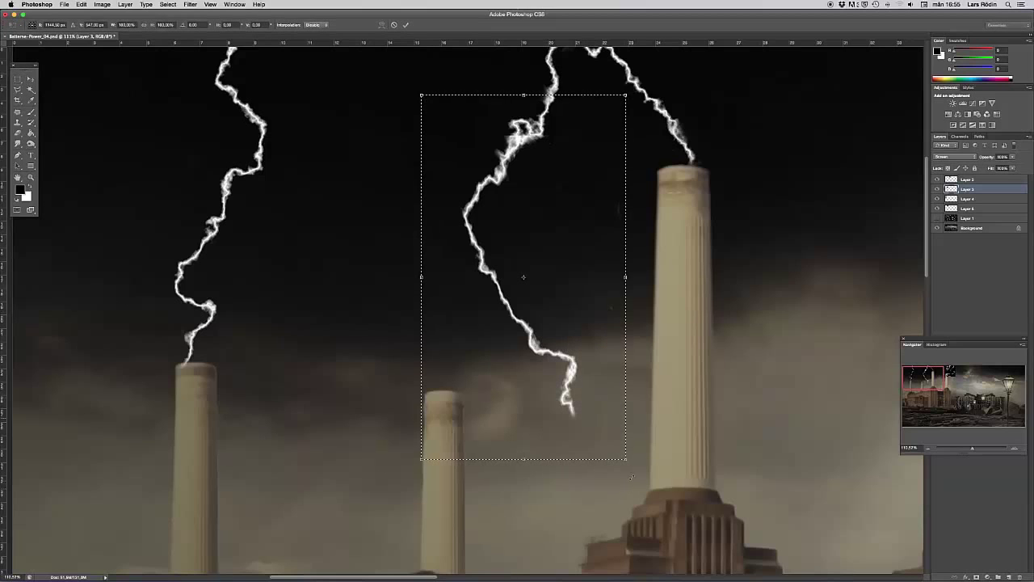
{"action": "left_click_drag", "start_coordinate": [632, 477], "coordinate": [524, 486]}
{"action": "left_click_drag", "start_coordinate": [526, 280], "coordinate": [491, 265]}
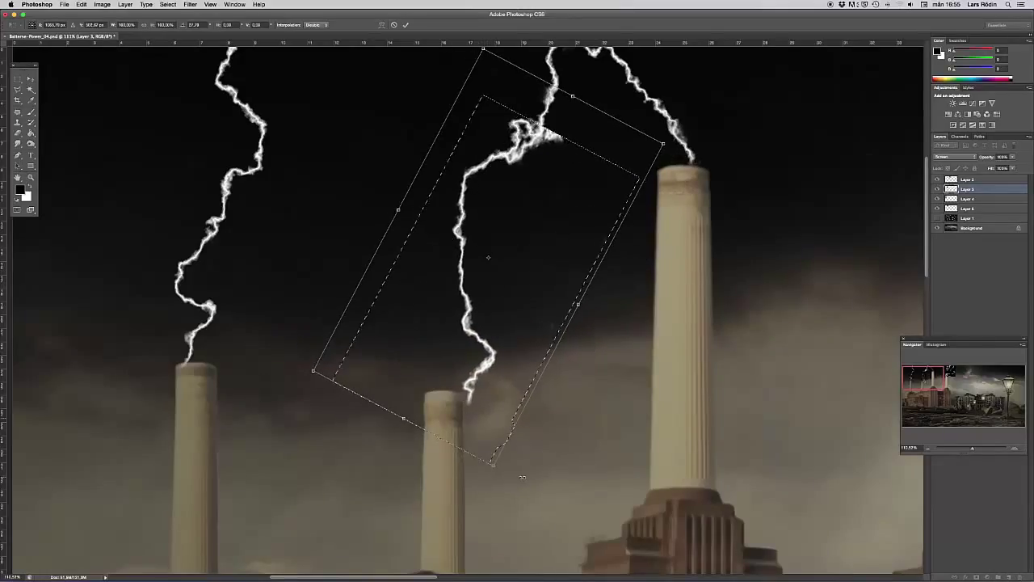
{"action": "left_click_drag", "start_coordinate": [497, 472], "coordinate": [470, 465]}
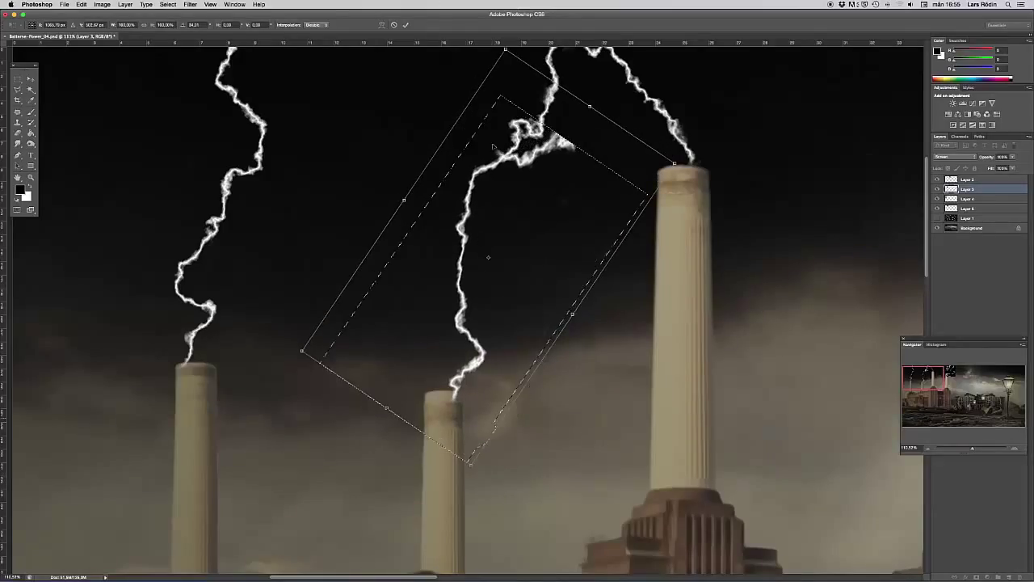
{"action": "left_click_drag", "start_coordinate": [502, 164], "coordinate": [504, 161]}
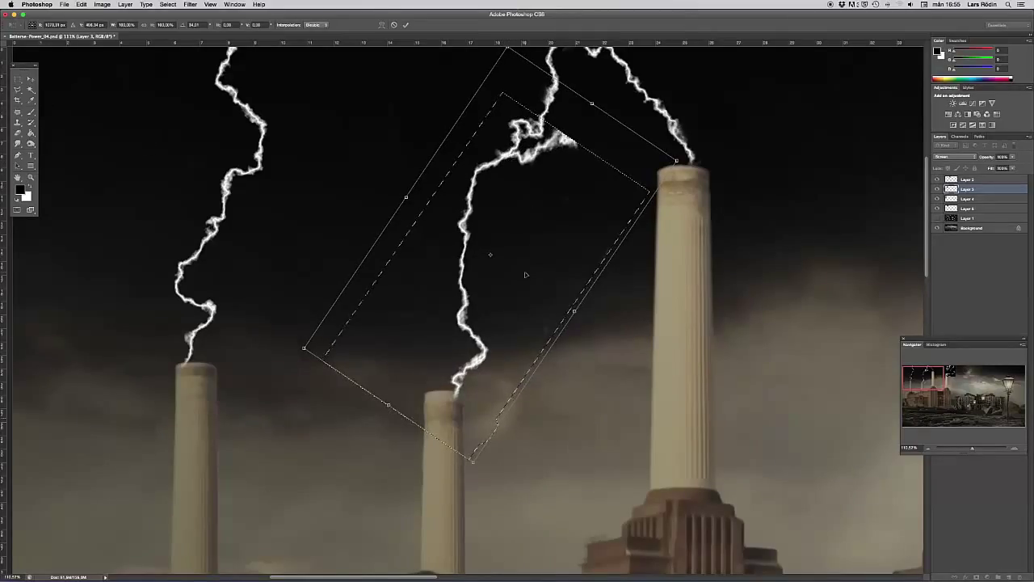
{"action": "key", "text": "Return"}
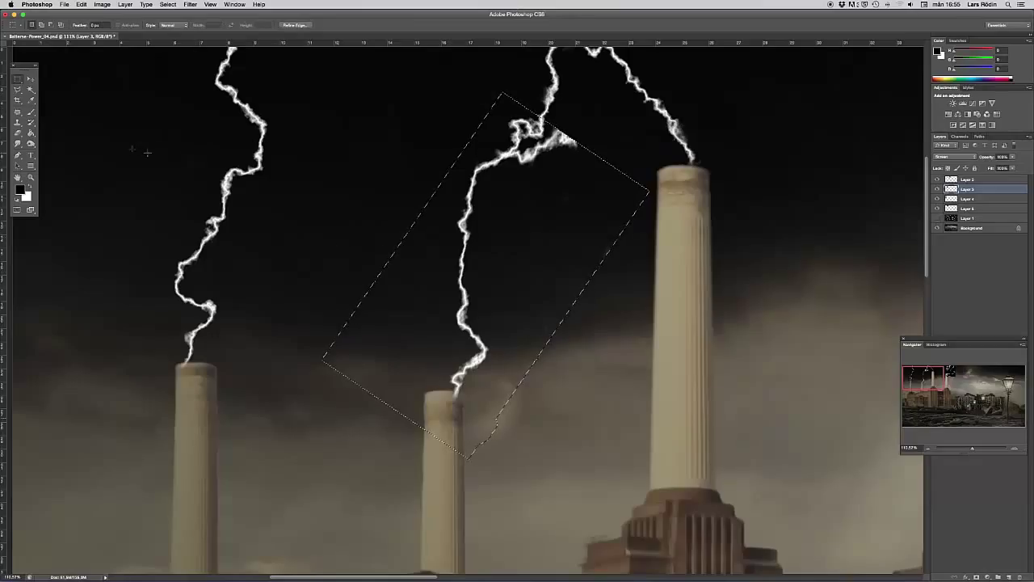
Toggle Layer 4 and Layer 6 visibility to identify their bolts, then make Layer 2 active
{"action": "left_click", "coordinate": [31, 112]}
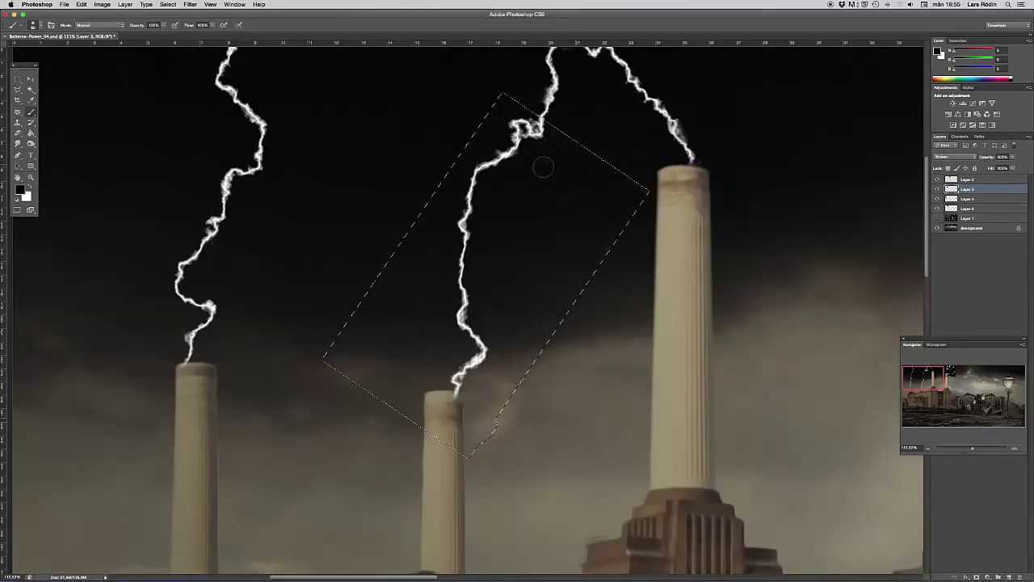
{"action": "left_click", "coordinate": [937, 198]}
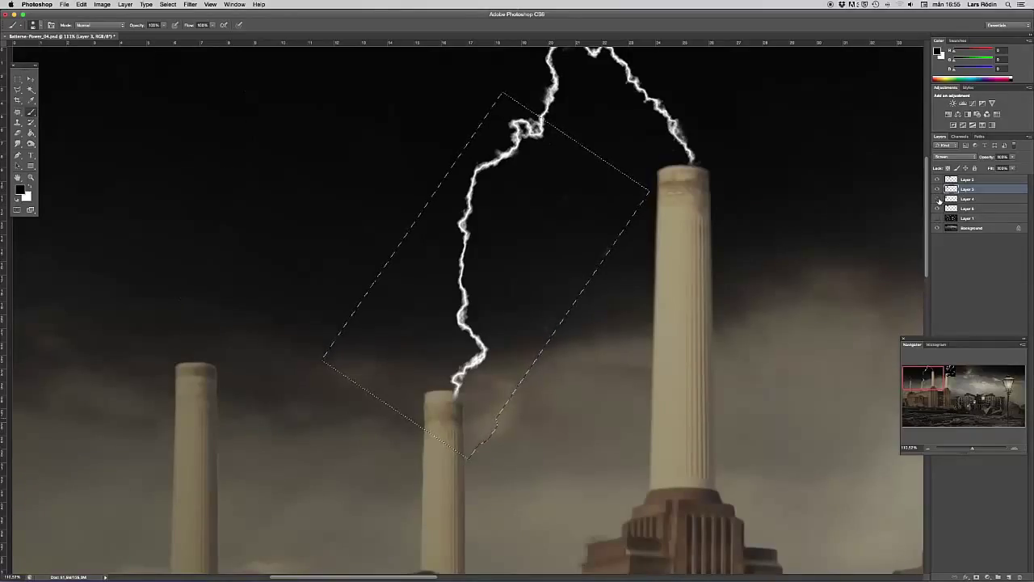
{"action": "left_click", "coordinate": [937, 199]}
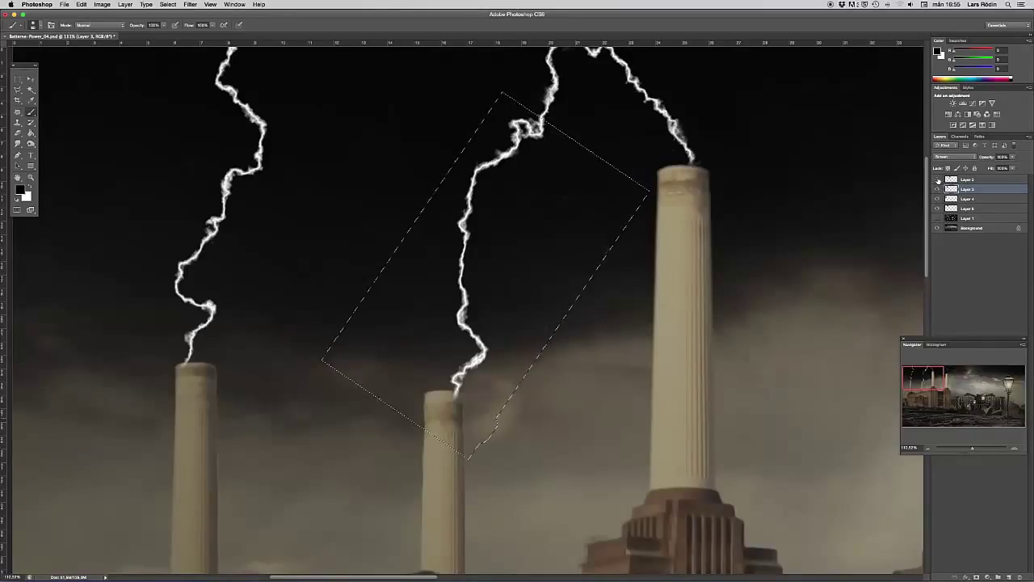
{"action": "left_click", "coordinate": [937, 209]}
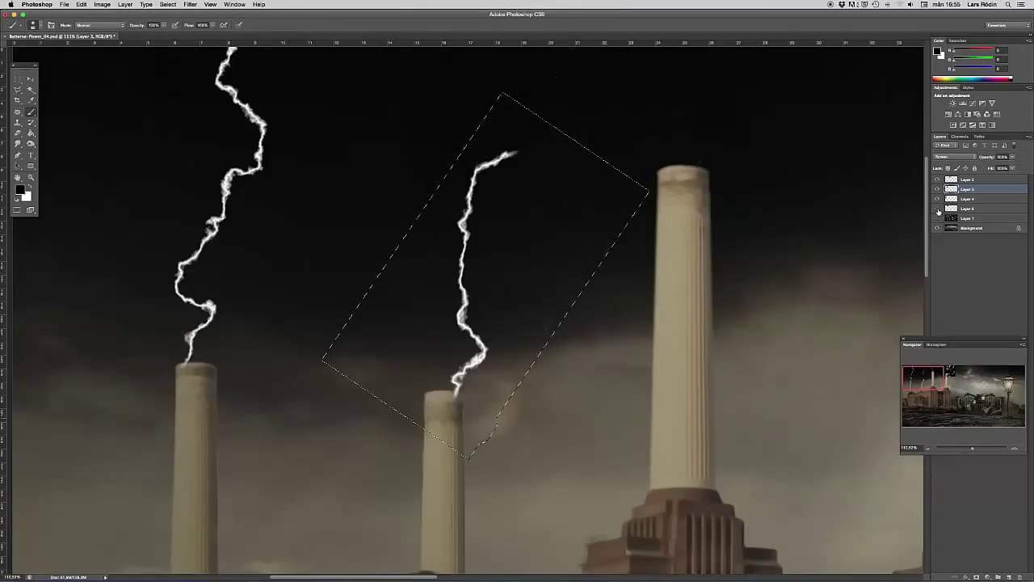
{"action": "left_click", "coordinate": [938, 208]}
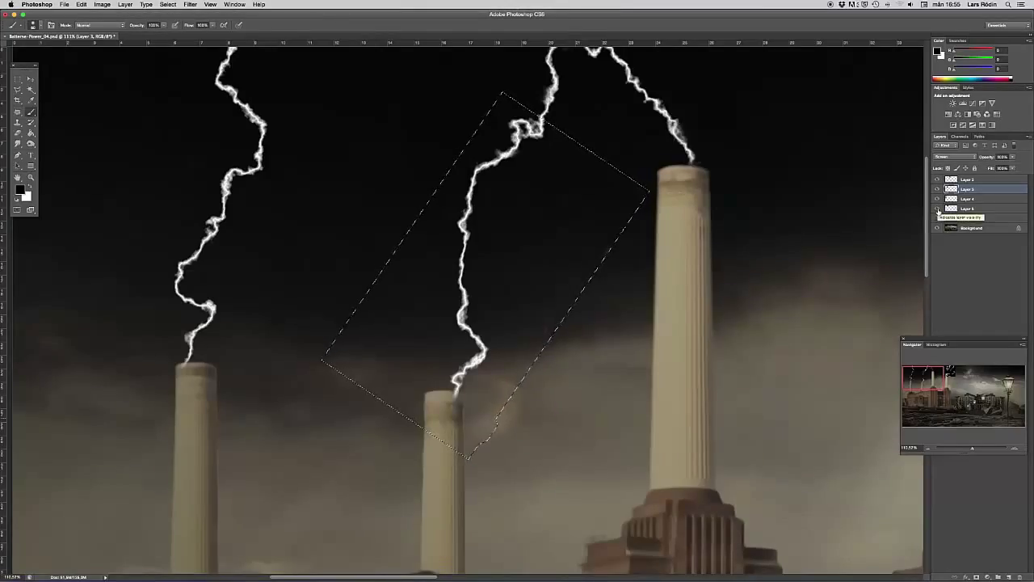
{"action": "left_click", "coordinate": [937, 209]}
{"action": "left_click", "coordinate": [938, 208]}
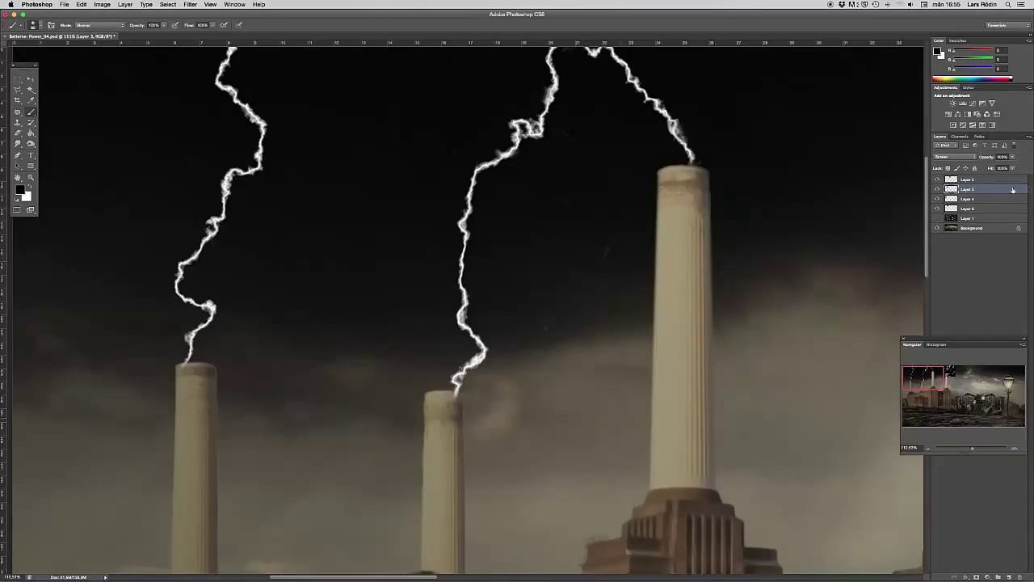
{"action": "left_click", "coordinate": [981, 179]}
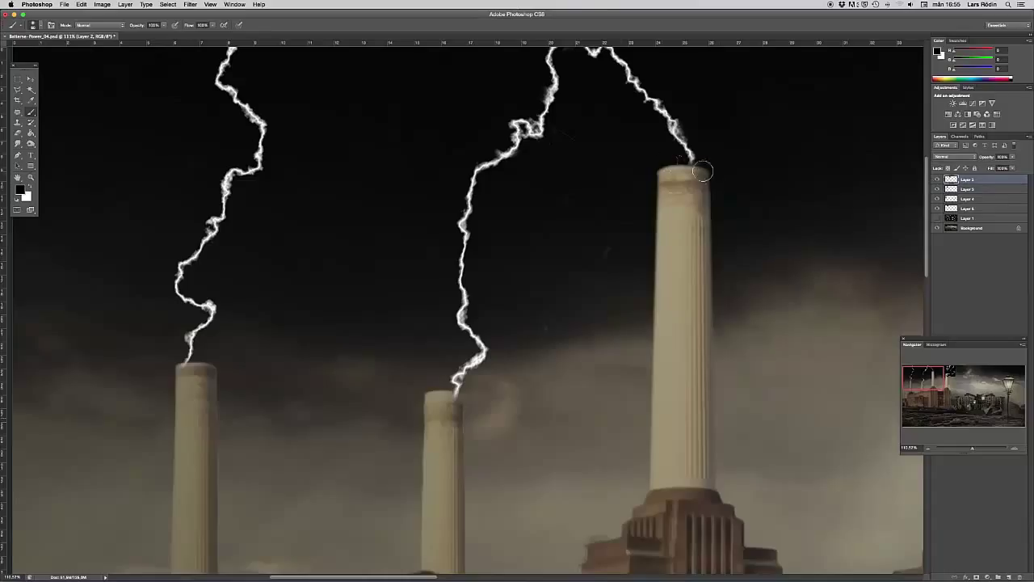
Undo a test dark stroke beside the tall chimney and pan right toward the next chimneys
{"action": "left_click_drag", "start_coordinate": [615, 233], "coordinate": [577, 305]}
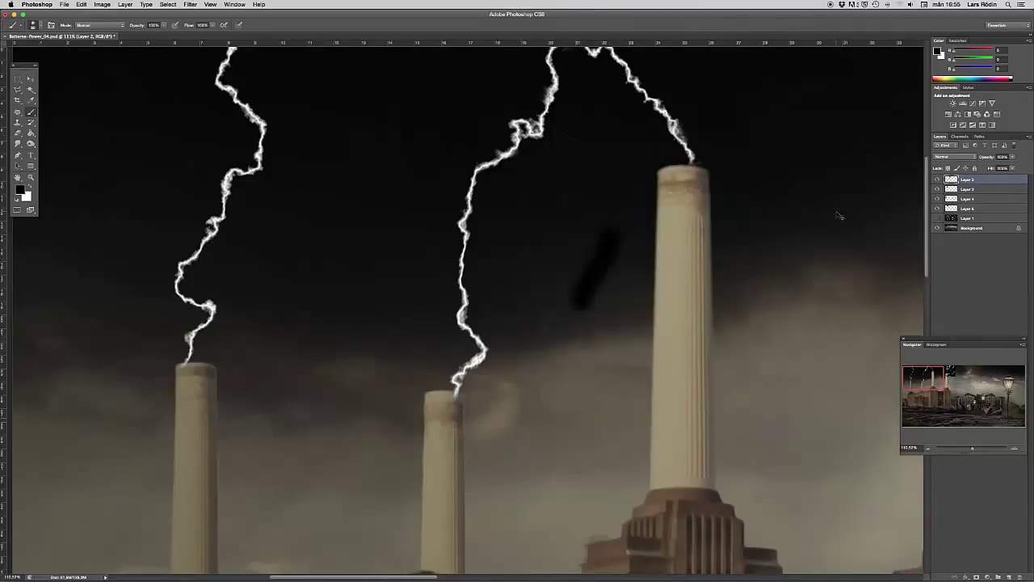
{"action": "key", "text": "ctrl+z"}
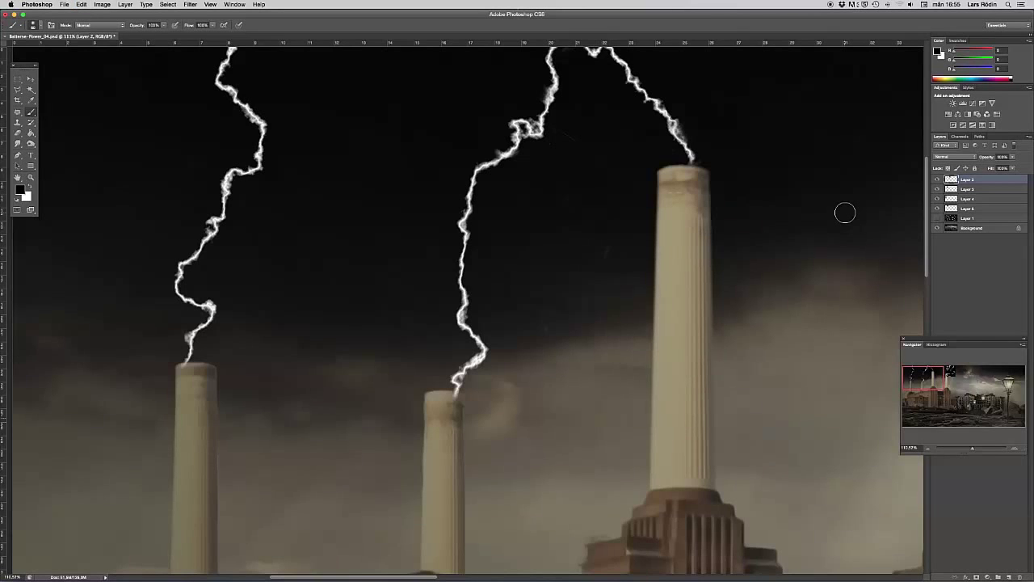
{"action": "left_click_drag", "start_coordinate": [854, 215], "coordinate": [821, 223]}
{"action": "scroll", "coordinate": [821, 224], "scroll_direction": "down", "scroll_amount": 5}
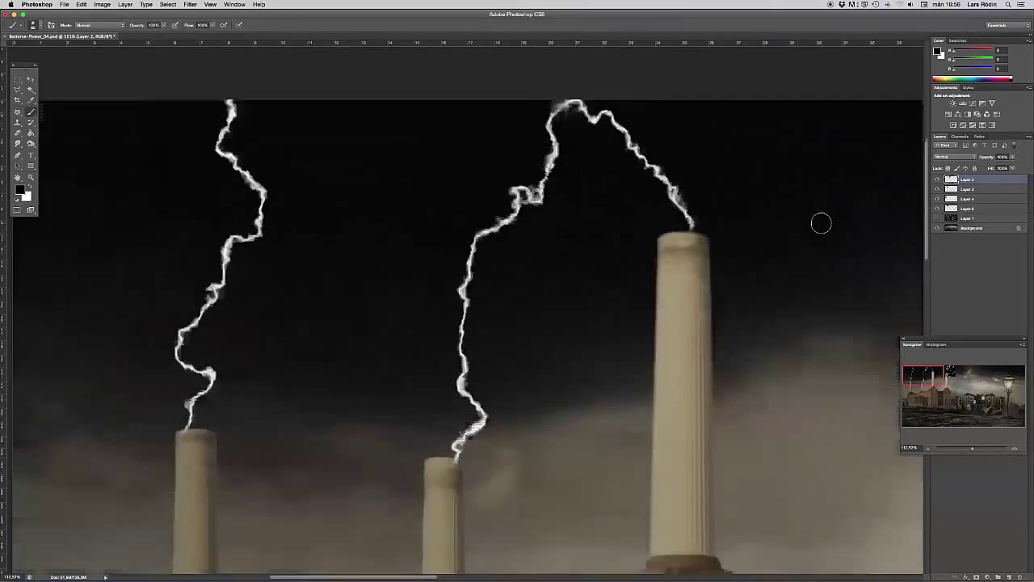
{"action": "scroll", "coordinate": [826, 223], "scroll_direction": "left", "scroll_amount": 1}
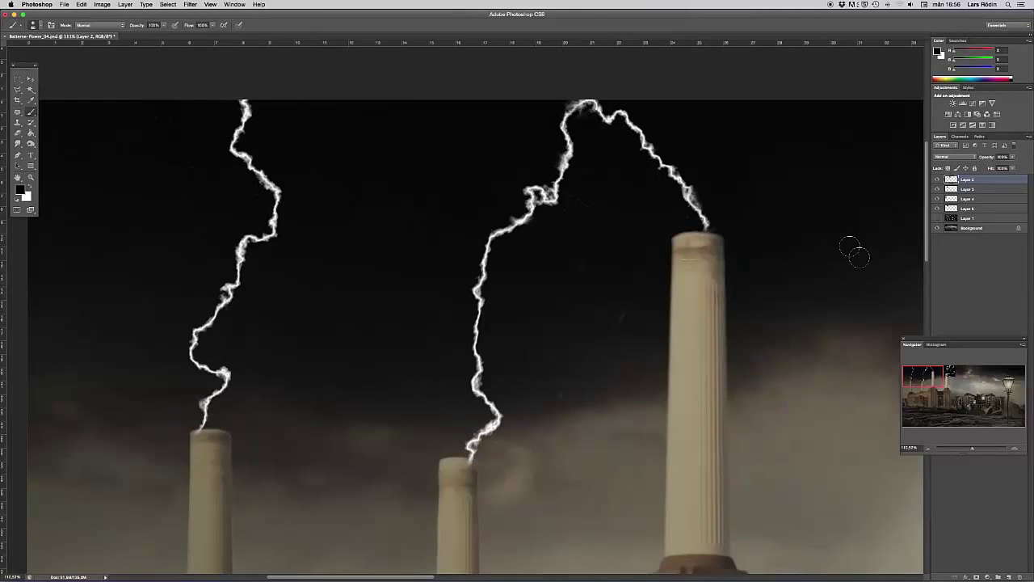
{"action": "left_click_drag", "start_coordinate": [907, 371], "coordinate": [937, 374]}
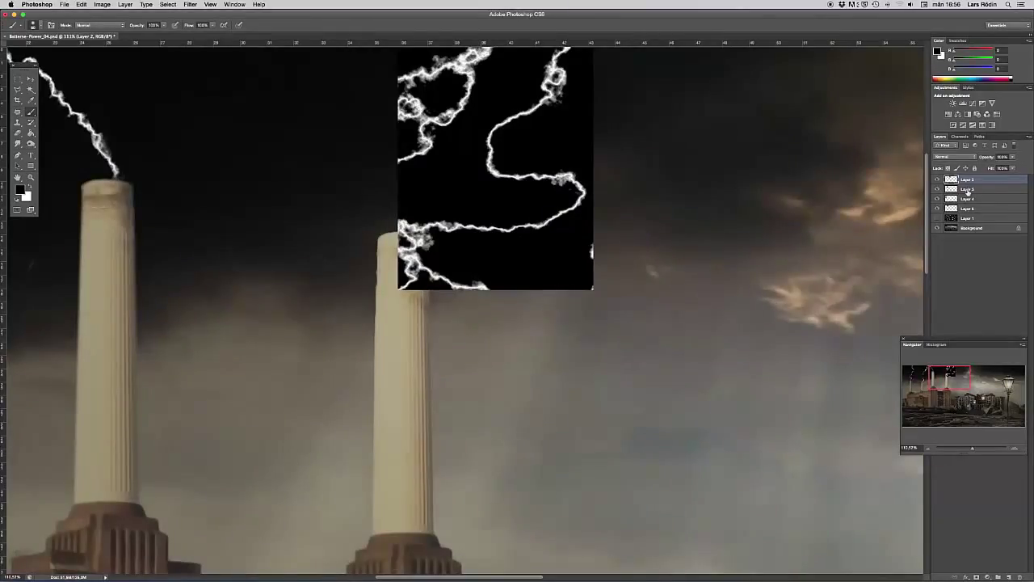
Set Layer 2's blend mode to Screen so the lightning's black drops out
{"action": "left_click", "coordinate": [938, 180]}
{"action": "left_click", "coordinate": [937, 180]}
{"action": "left_click", "coordinate": [977, 158]}
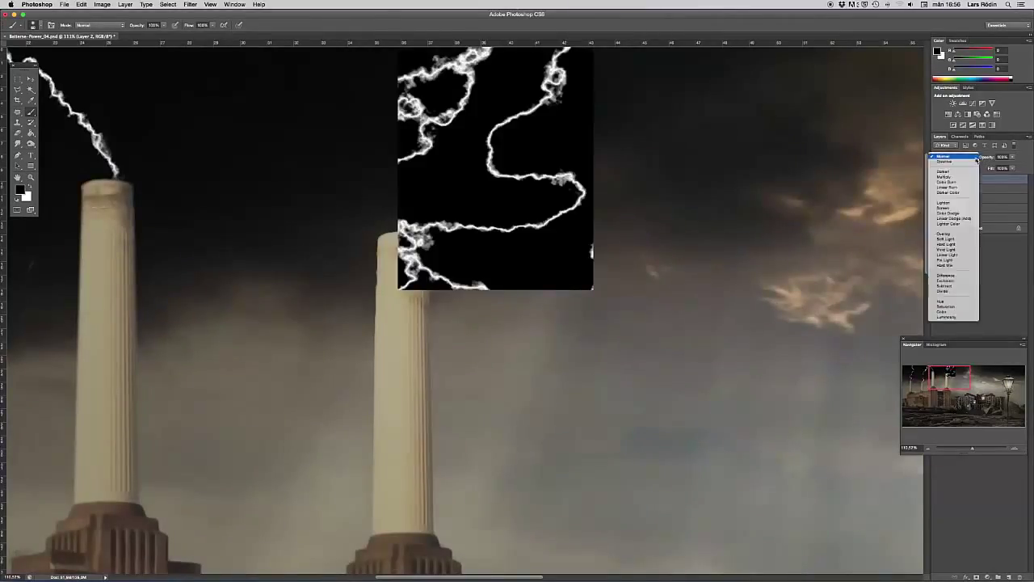
{"action": "left_click", "coordinate": [954, 211]}
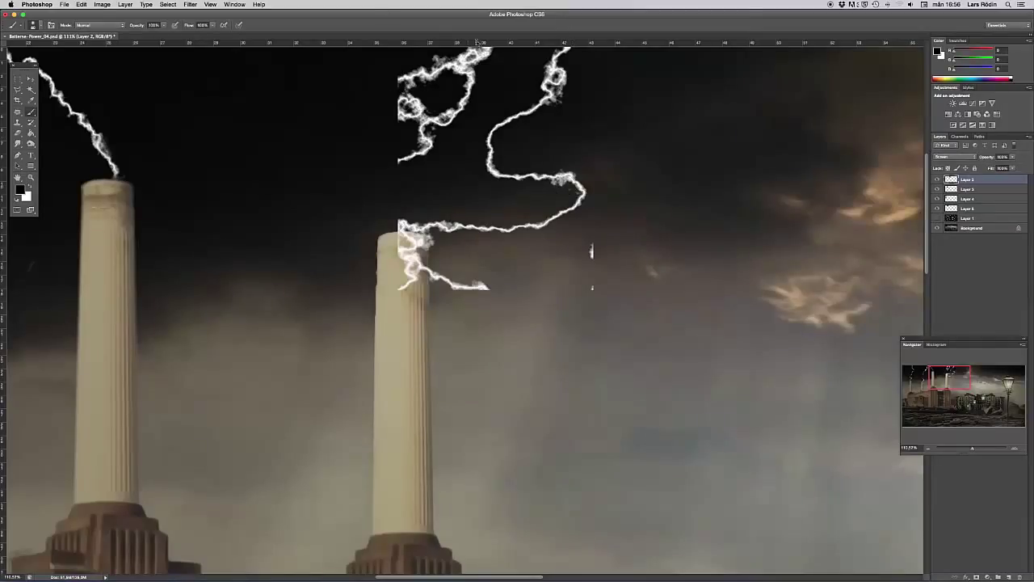
Paint out the bolt's top-left, upper-left and lower branches in black
{"action": "left_click_drag", "start_coordinate": [486, 54], "coordinate": [463, 82]}
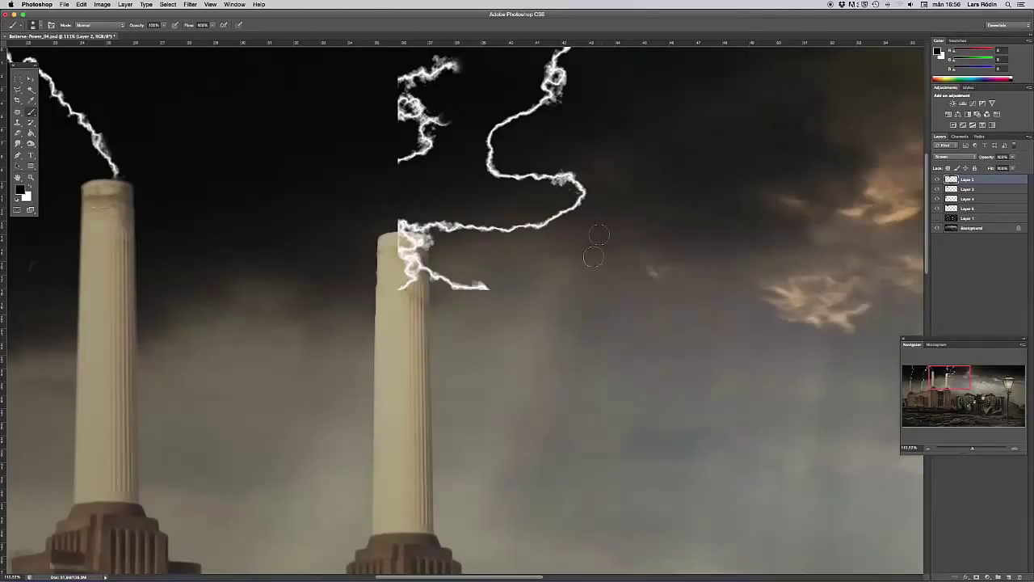
{"action": "mouse_move", "coordinate": [458, 60]}
{"action": "left_mouse_down"}
{"action": "mouse_move", "coordinate": [391, 78]}
{"action": "mouse_move", "coordinate": [430, 139]}
{"action": "mouse_move", "coordinate": [404, 161]}
{"action": "mouse_move", "coordinate": [403, 114]}
{"action": "mouse_move", "coordinate": [417, 111]}
{"action": "mouse_move", "coordinate": [400, 152]}
{"action": "mouse_move", "coordinate": [434, 163]}
{"action": "left_mouse_up"}
{"action": "mouse_move", "coordinate": [483, 286]}
{"action": "left_mouse_down"}
{"action": "mouse_move", "coordinate": [432, 279]}
{"action": "mouse_move", "coordinate": [395, 222]}
{"action": "mouse_move", "coordinate": [420, 253]}
{"action": "mouse_move", "coordinate": [427, 247]}
{"action": "mouse_move", "coordinate": [409, 246]}
{"action": "mouse_move", "coordinate": [445, 258]}
{"action": "mouse_move", "coordinate": [408, 277]}
{"action": "left_mouse_up"}
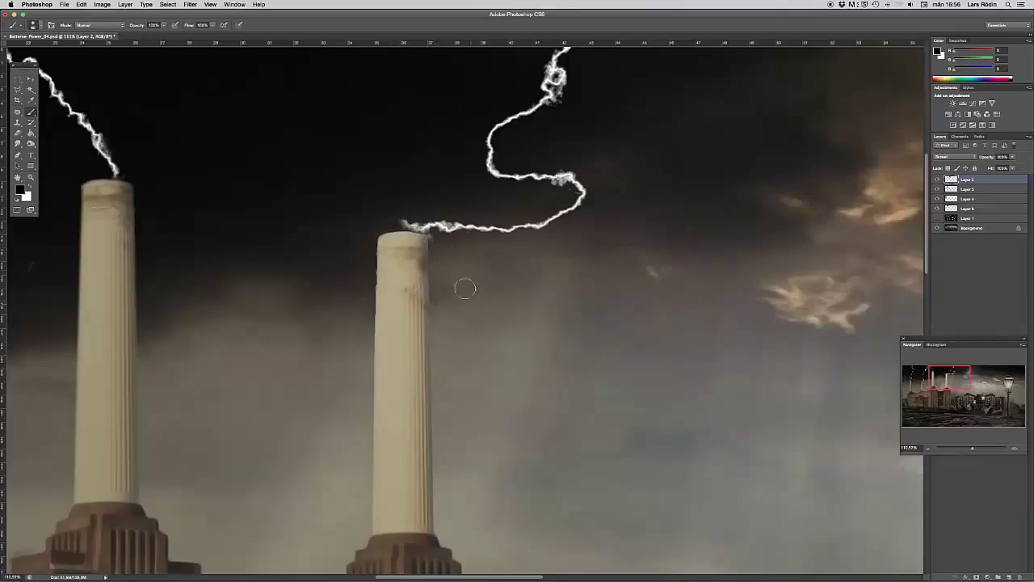
{"action": "left_click", "coordinate": [20, 79]}
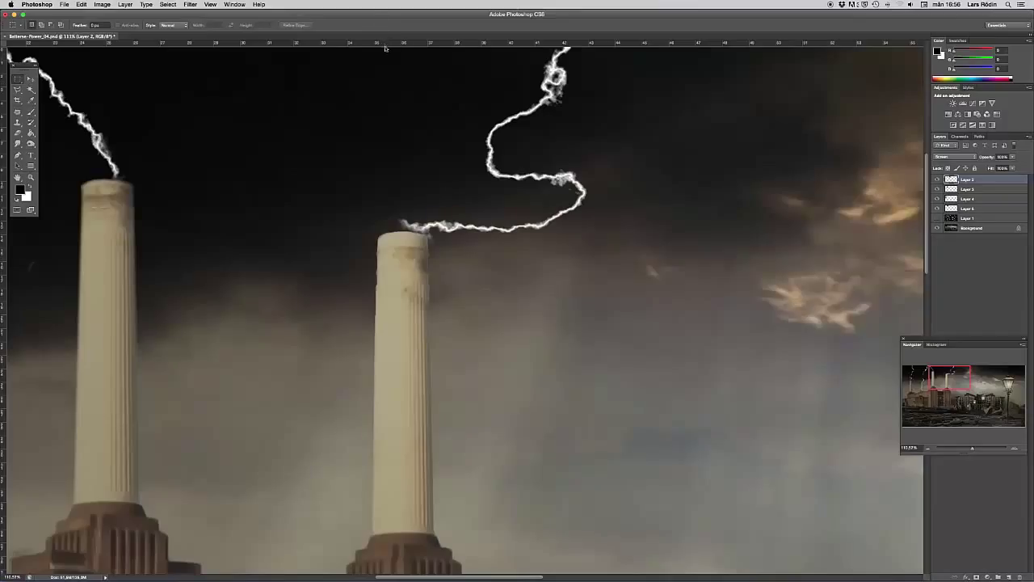
Marquee the Layer 2 bolt, Free Transform it down onto the chimney top, commit and deselect
{"action": "left_click_drag", "start_coordinate": [386, 46], "coordinate": [390, 17]}
{"action": "left_click_drag", "start_coordinate": [342, 288], "coordinate": [671, 47]}
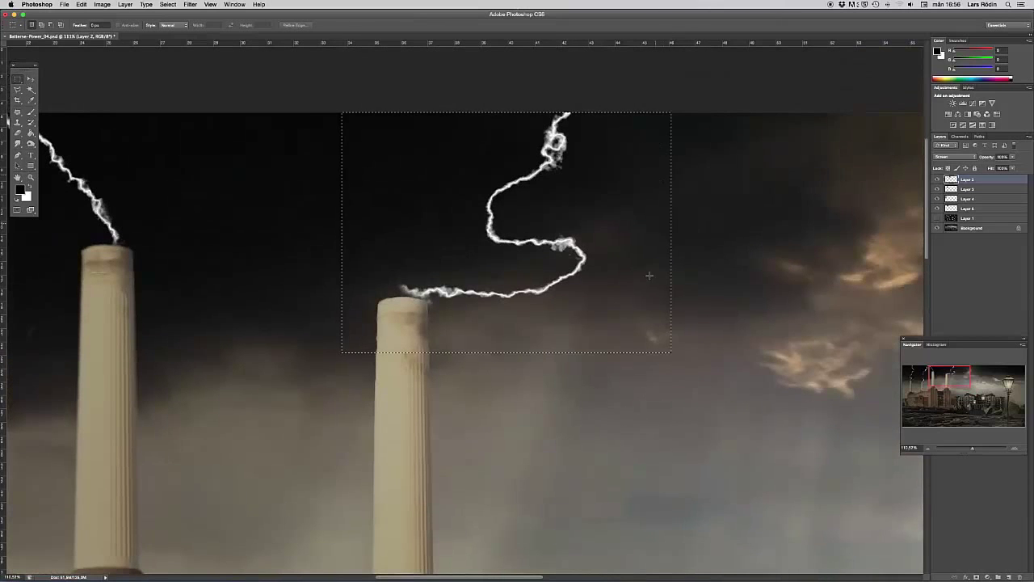
{"action": "right_click", "coordinate": [477, 287]}
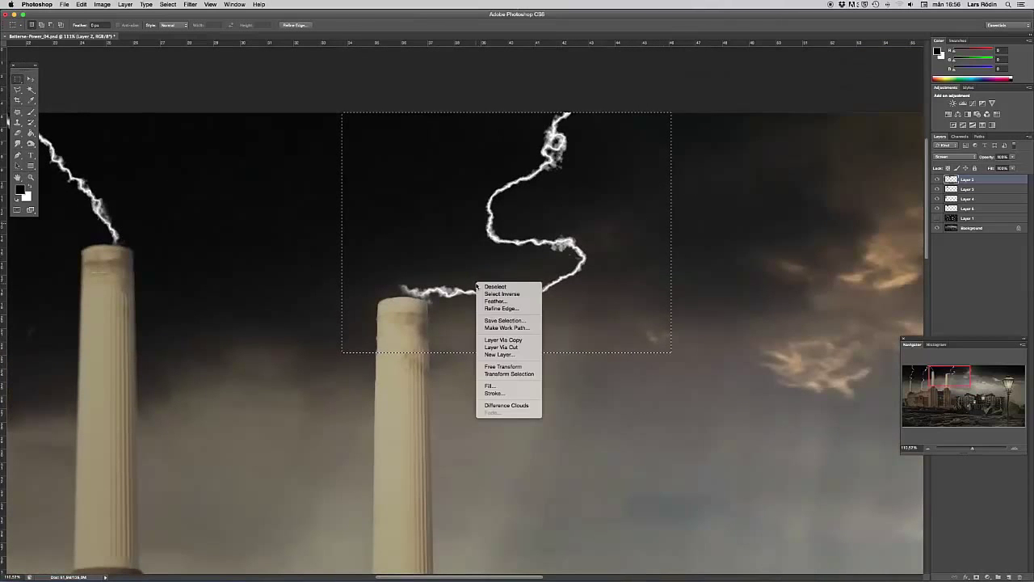
{"action": "left_click", "coordinate": [512, 368]}
{"action": "left_click_drag", "start_coordinate": [507, 353], "coordinate": [507, 367]}
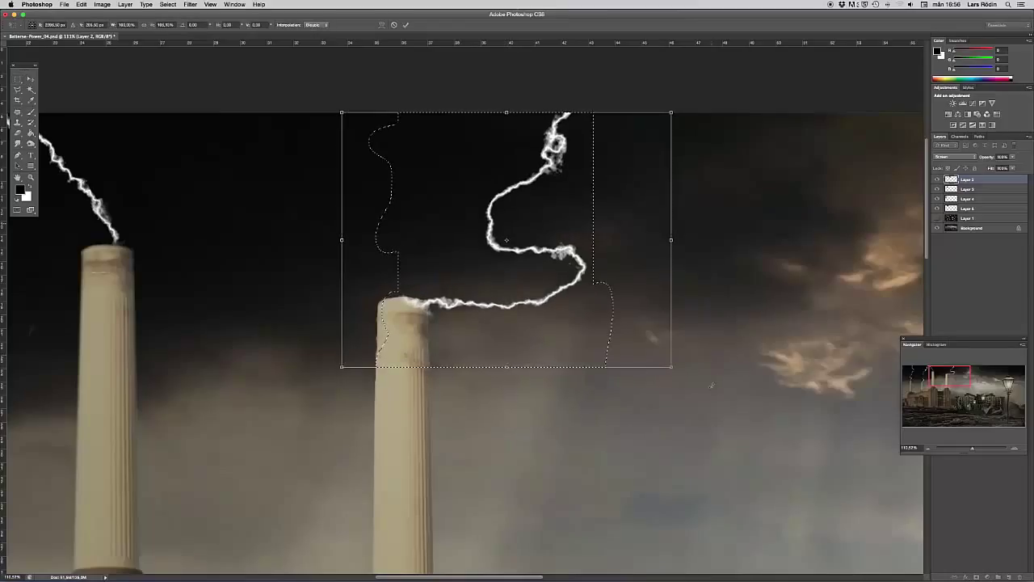
{"action": "key", "text": "Return"}
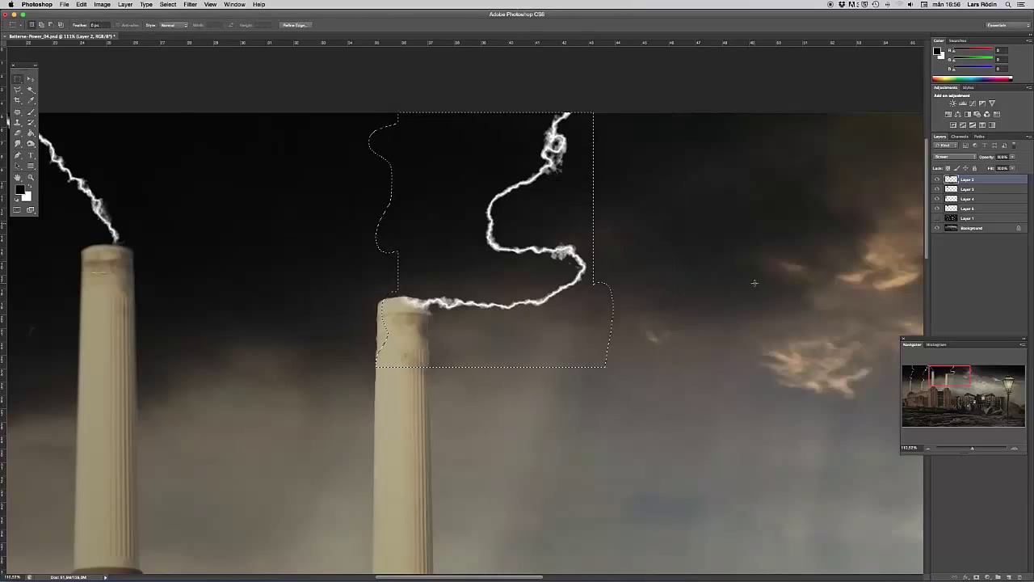
{"action": "left_click", "coordinate": [736, 249]}
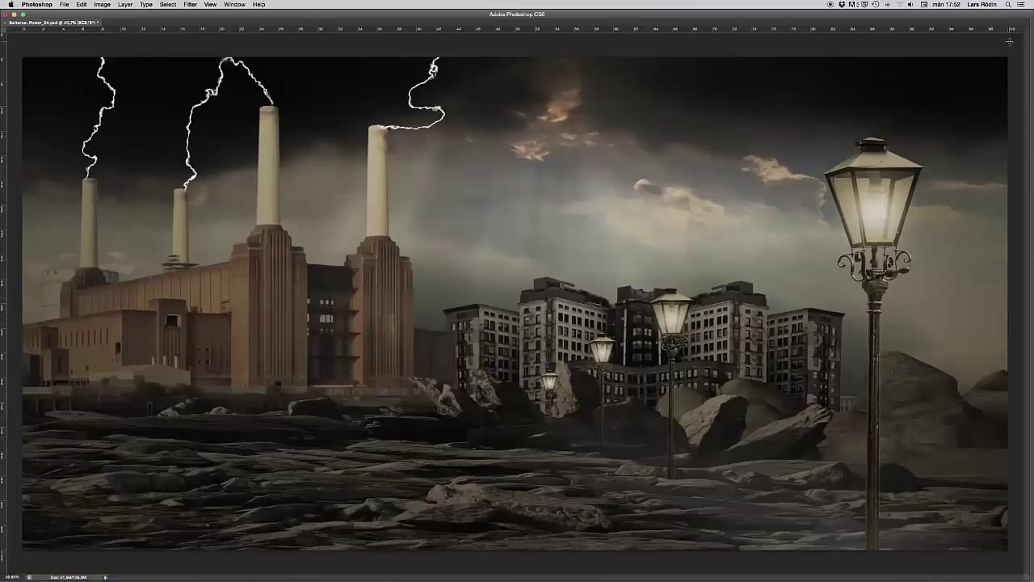
Bring the panels back with Tab and turn off the Background layer's visibility
{"action": "key", "text": "Tab"}
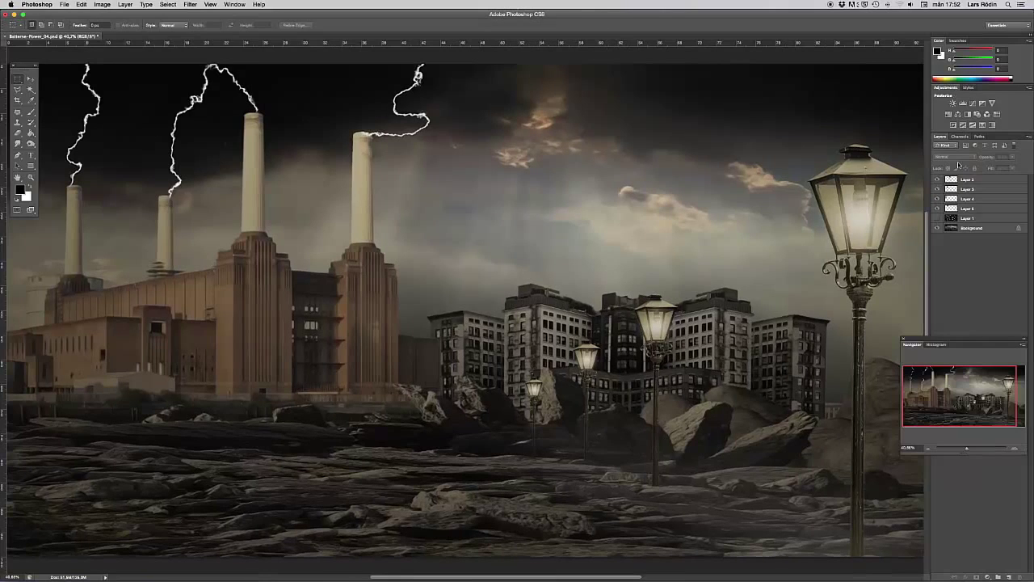
{"action": "left_click", "coordinate": [938, 229]}
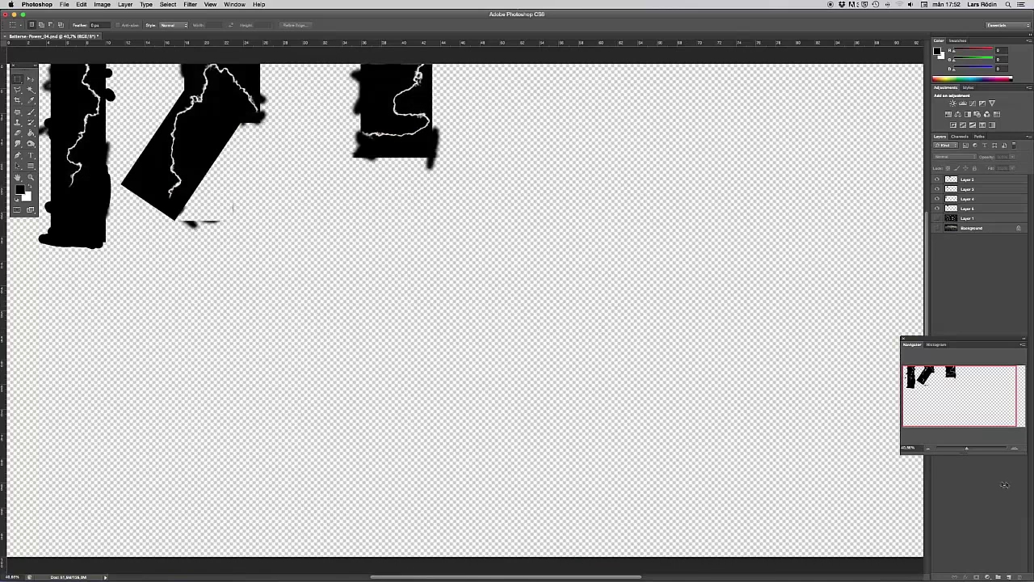
Zoom to 100%, select Layer 2, and run Layer > Merge Visible on the lightning layers
{"action": "left_click_drag", "start_coordinate": [969, 450], "coordinate": [969, 449]}
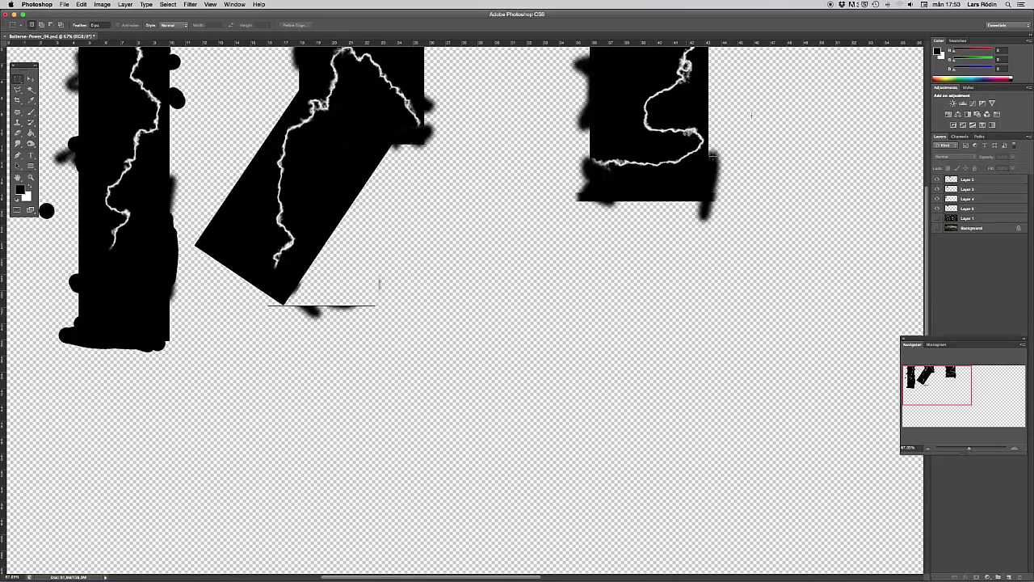
{"action": "left_click", "coordinate": [969, 181]}
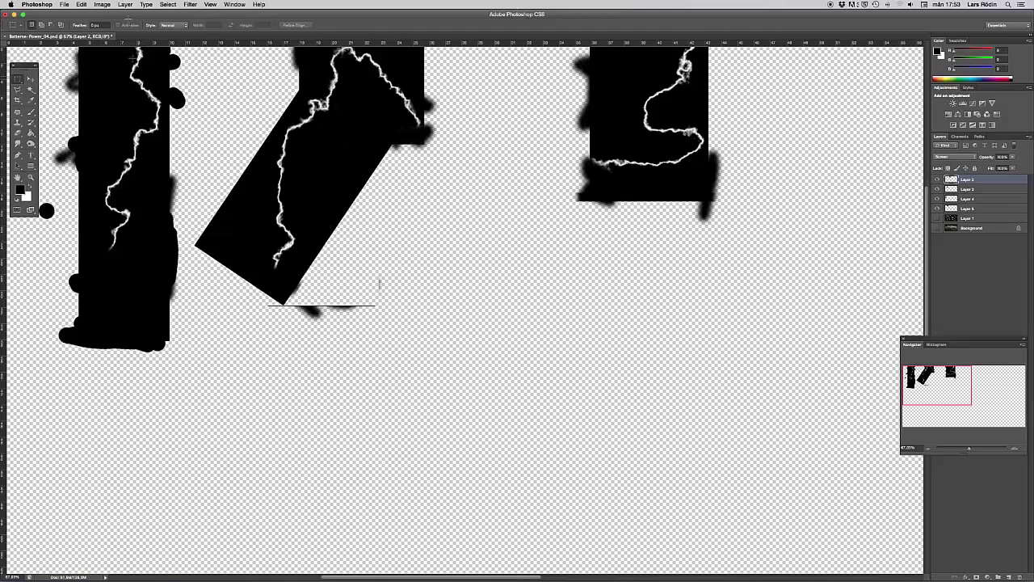
{"action": "left_click", "coordinate": [125, 5]}
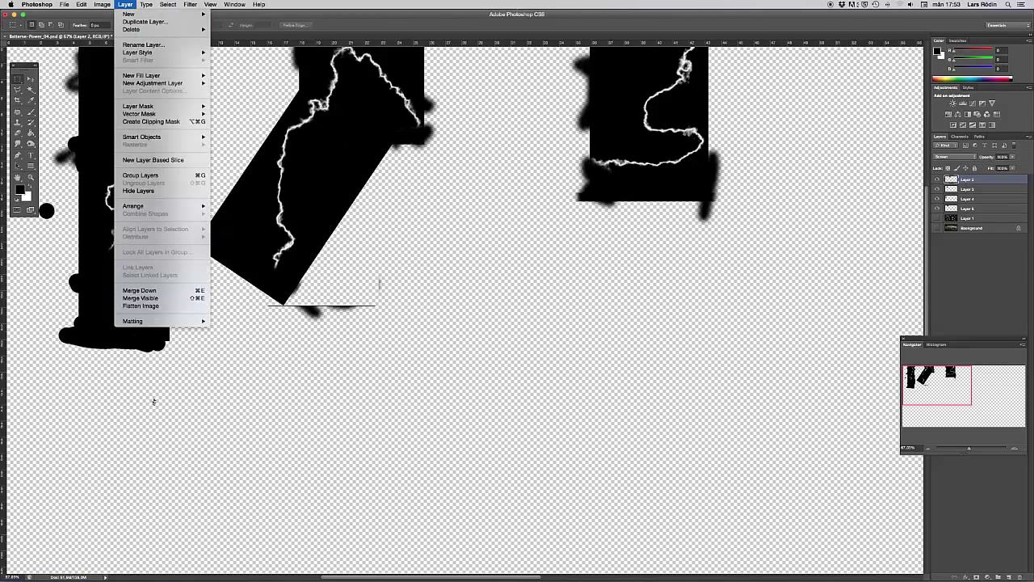
{"action": "left_click", "coordinate": [162, 300]}
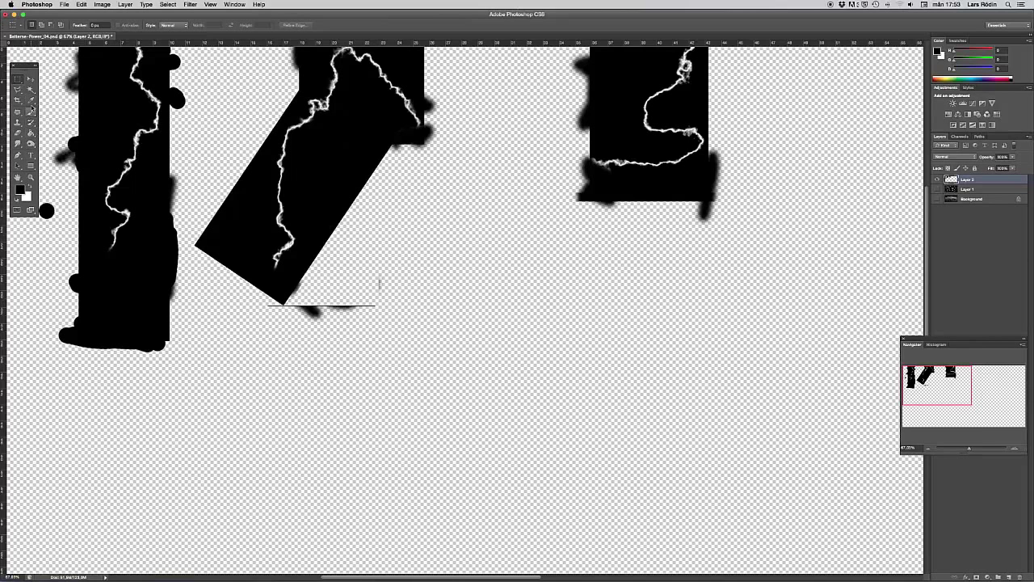
Trim the bulges and uneven edges off the left column with a 28 px eraser
{"action": "left_click", "coordinate": [18, 133]}
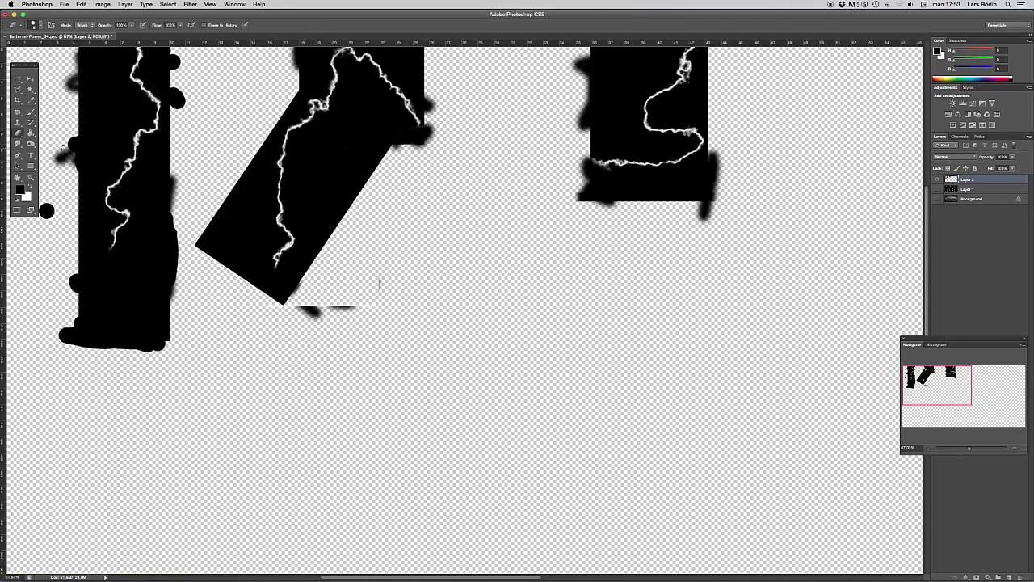
{"action": "left_click", "coordinate": [36, 25]}
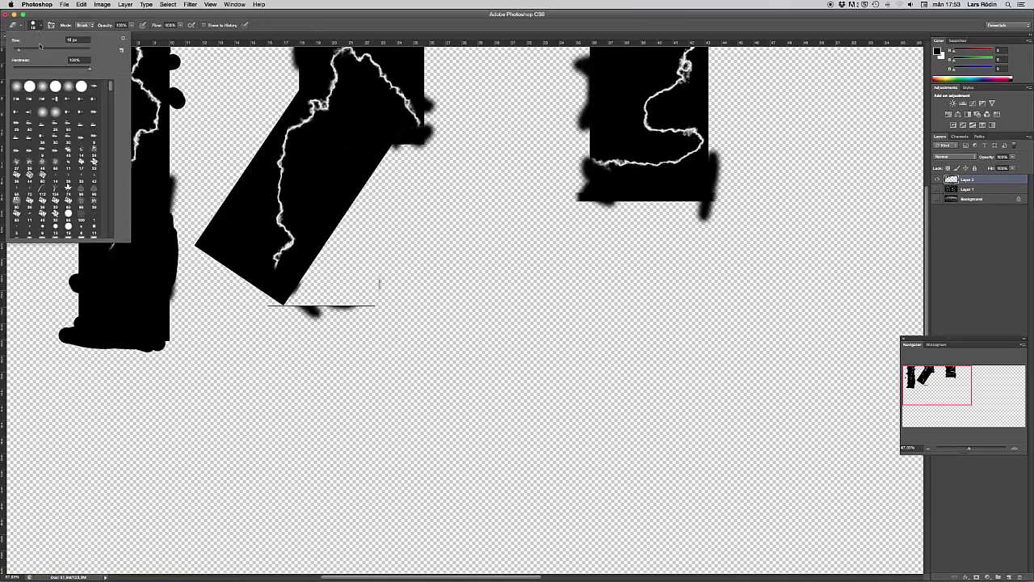
{"action": "left_click_drag", "start_coordinate": [19, 52], "coordinate": [26, 53]}
{"action": "left_click", "coordinate": [179, 124]}
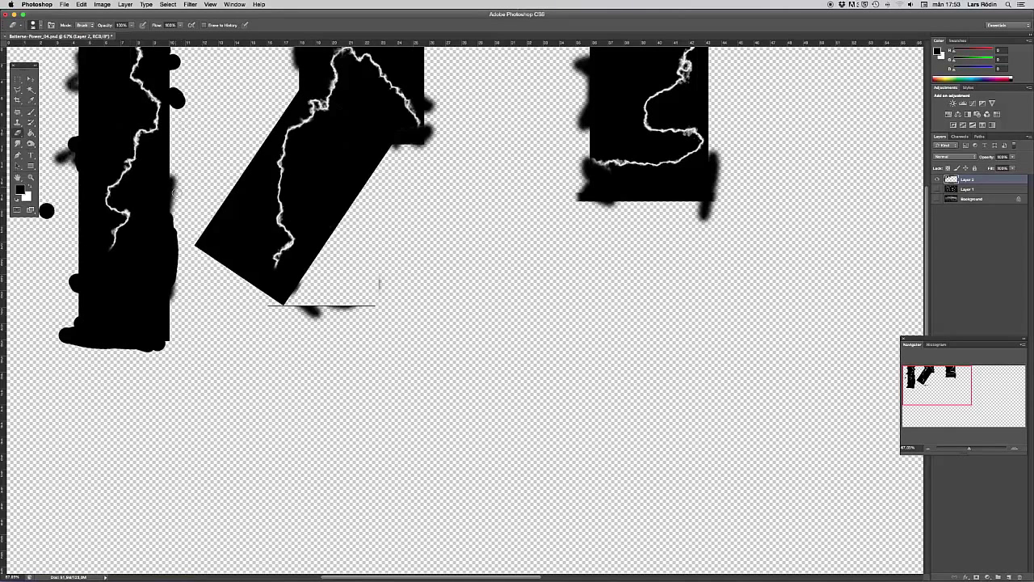
{"action": "mouse_move", "coordinate": [175, 170]}
{"action": "left_mouse_down"}
{"action": "mouse_move", "coordinate": [176, 174]}
{"action": "mouse_move", "coordinate": [171, 325]}
{"action": "mouse_move", "coordinate": [179, 295]}
{"action": "mouse_move", "coordinate": [171, 293]}
{"action": "mouse_move", "coordinate": [160, 345]}
{"action": "mouse_move", "coordinate": [168, 341]}
{"action": "mouse_move", "coordinate": [71, 327]}
{"action": "left_mouse_up"}
{"action": "left_click_drag", "start_coordinate": [63, 154], "coordinate": [63, 158]}
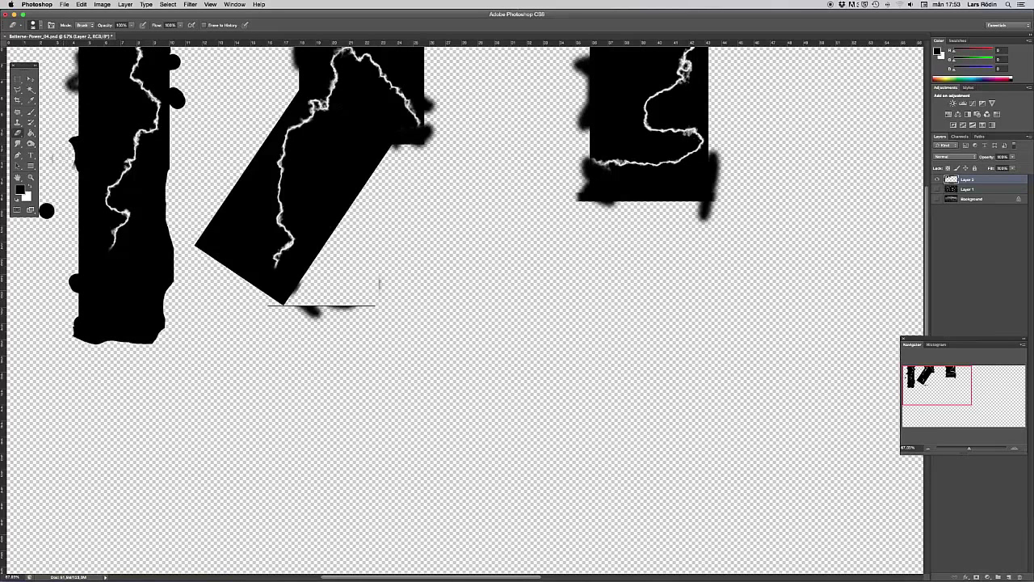
{"action": "left_click_drag", "start_coordinate": [78, 52], "coordinate": [66, 84]}
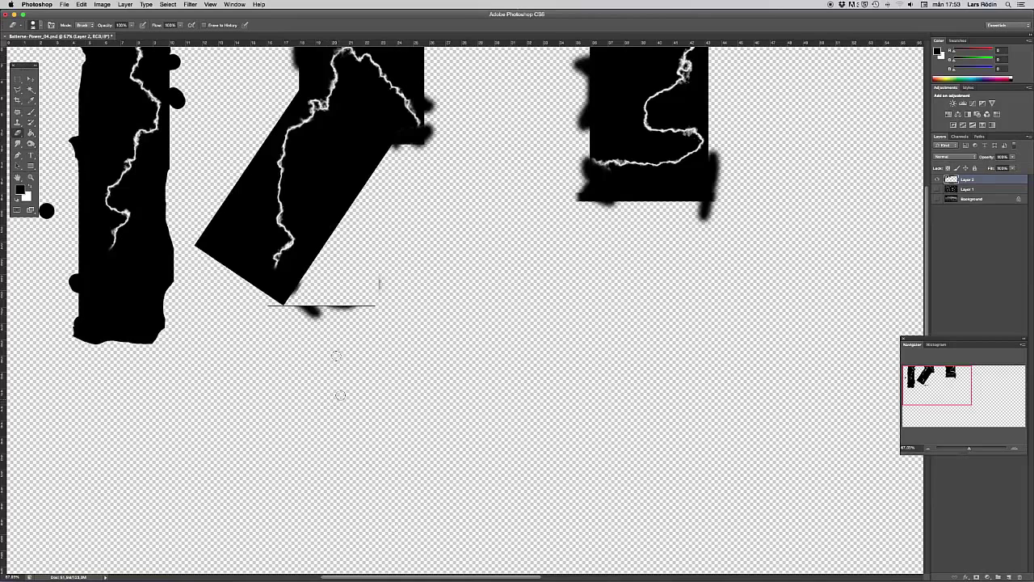
Erase smudges around the tilted and right shapes, then Paint Bucket the transparent area black
{"action": "mouse_move", "coordinate": [304, 286]}
{"action": "left_mouse_down"}
{"action": "mouse_move", "coordinate": [270, 305]}
{"action": "mouse_move", "coordinate": [343, 314]}
{"action": "mouse_move", "coordinate": [315, 316]}
{"action": "mouse_move", "coordinate": [368, 306]}
{"action": "left_mouse_up"}
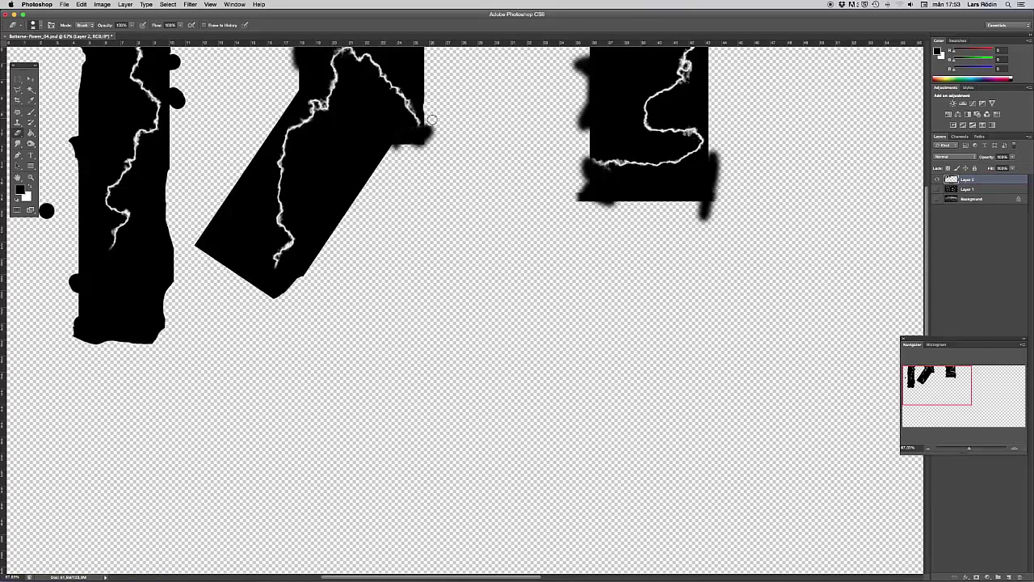
{"action": "mouse_move", "coordinate": [427, 126]}
{"action": "left_mouse_down"}
{"action": "mouse_move", "coordinate": [398, 147]}
{"action": "mouse_move", "coordinate": [437, 131]}
{"action": "left_mouse_up"}
{"action": "mouse_move", "coordinate": [302, 70]}
{"action": "left_mouse_down"}
{"action": "mouse_move", "coordinate": [296, 59]}
{"action": "mouse_move", "coordinate": [312, 40]}
{"action": "left_mouse_up"}
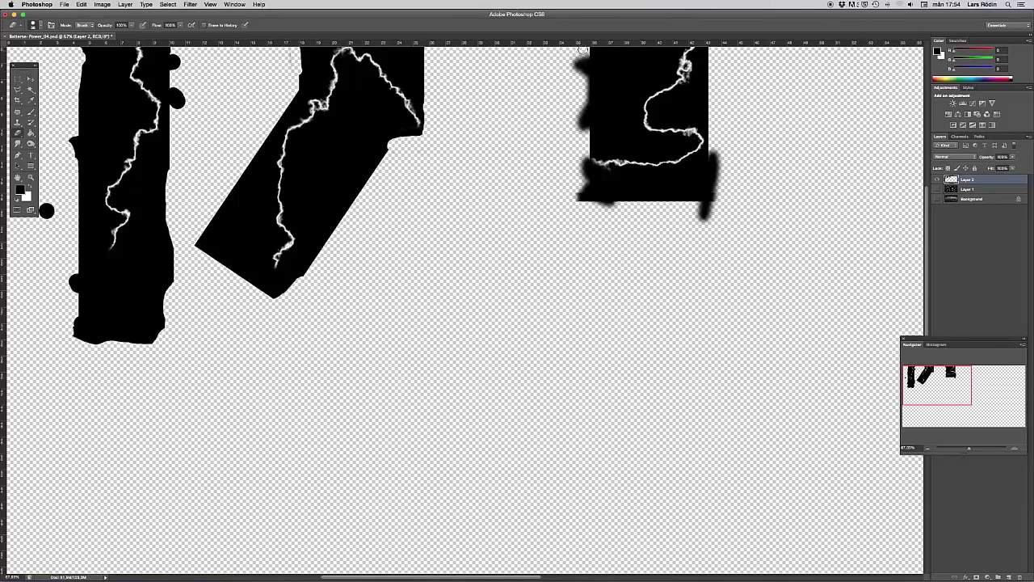
{"action": "mouse_move", "coordinate": [589, 50]}
{"action": "left_mouse_down"}
{"action": "mouse_move", "coordinate": [587, 194]}
{"action": "mouse_move", "coordinate": [576, 194]}
{"action": "mouse_move", "coordinate": [718, 208]}
{"action": "mouse_move", "coordinate": [583, 202]}
{"action": "mouse_move", "coordinate": [614, 207]}
{"action": "mouse_move", "coordinate": [574, 184]}
{"action": "mouse_move", "coordinate": [577, 73]}
{"action": "left_mouse_up"}
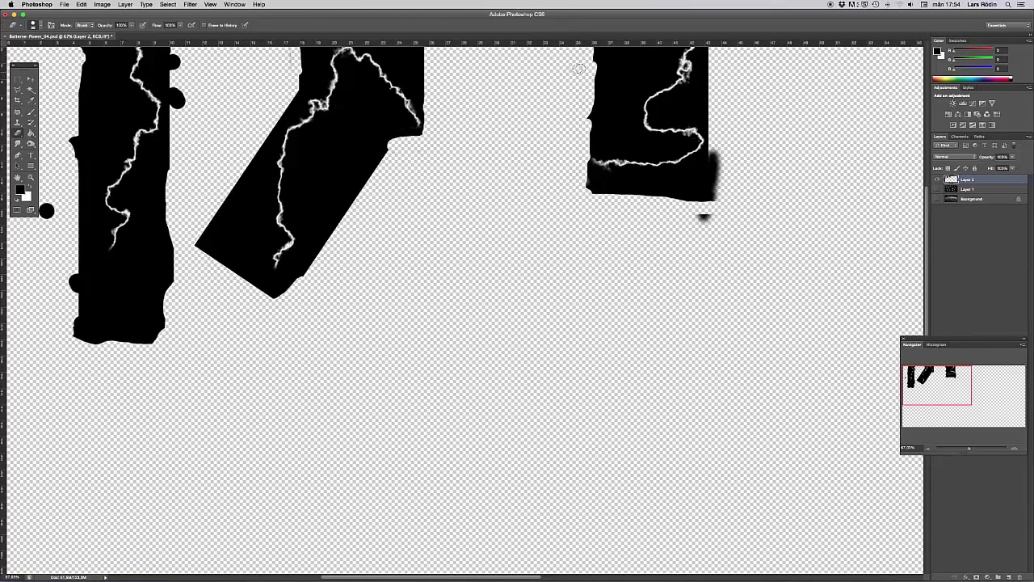
{"action": "mouse_move", "coordinate": [714, 159]}
{"action": "left_mouse_down"}
{"action": "mouse_move", "coordinate": [716, 151]}
{"action": "mouse_move", "coordinate": [714, 198]}
{"action": "mouse_move", "coordinate": [698, 220]}
{"action": "mouse_move", "coordinate": [710, 222]}
{"action": "left_mouse_up"}
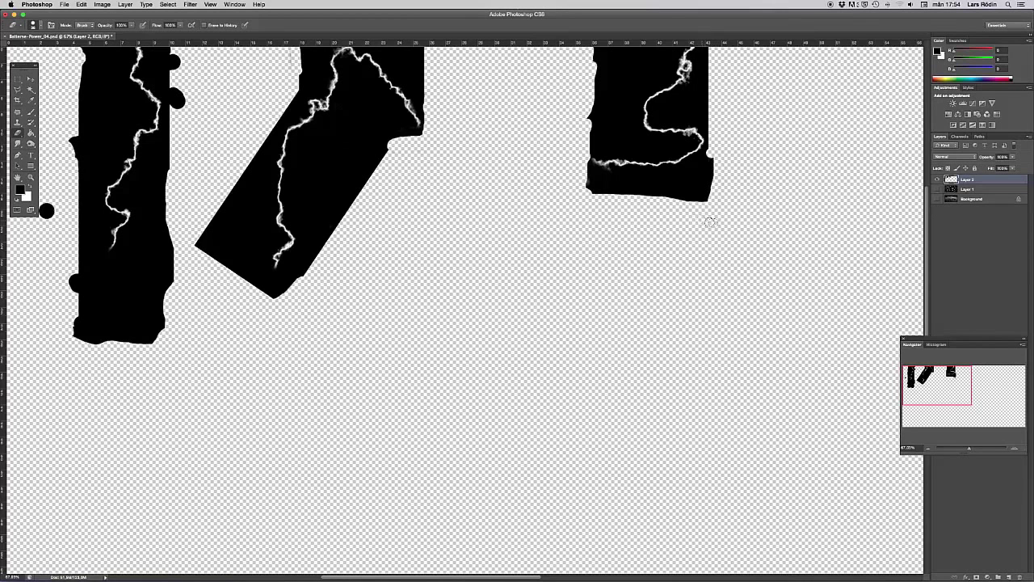
{"action": "left_click", "coordinate": [30, 132]}
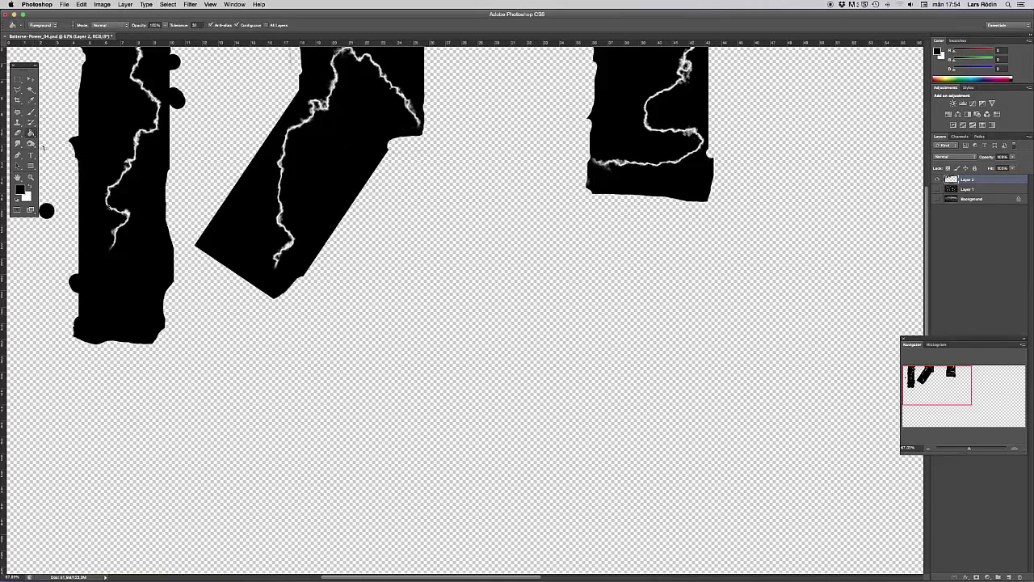
{"action": "left_click", "coordinate": [533, 346]}
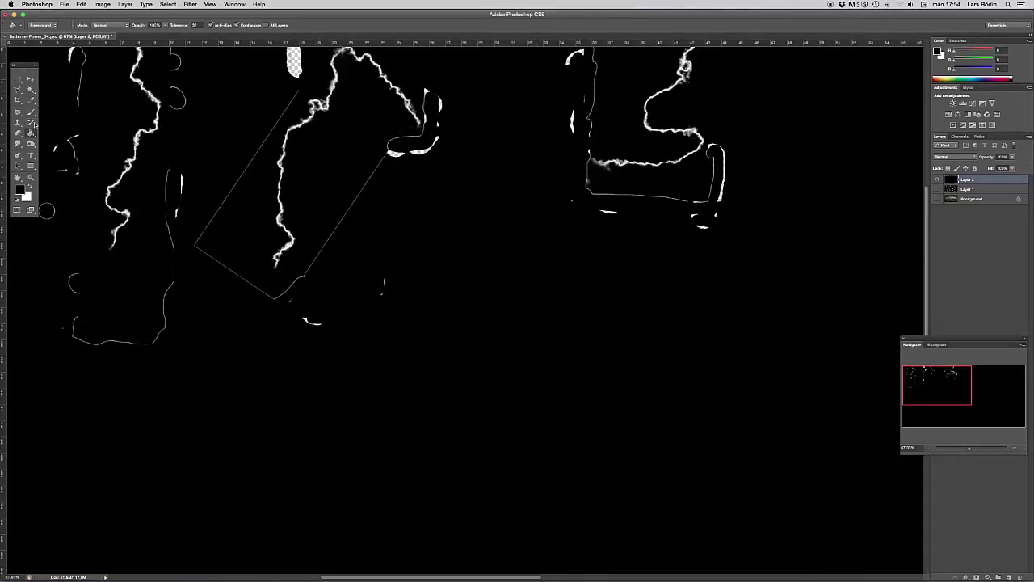
Brush black over the stray white strokes and small arcs on the left side
{"action": "left_click", "coordinate": [30, 112]}
{"action": "mouse_move", "coordinate": [75, 110]}
{"action": "left_mouse_down"}
{"action": "mouse_move", "coordinate": [73, 52]}
{"action": "mouse_move", "coordinate": [88, 55]}
{"action": "left_mouse_up"}
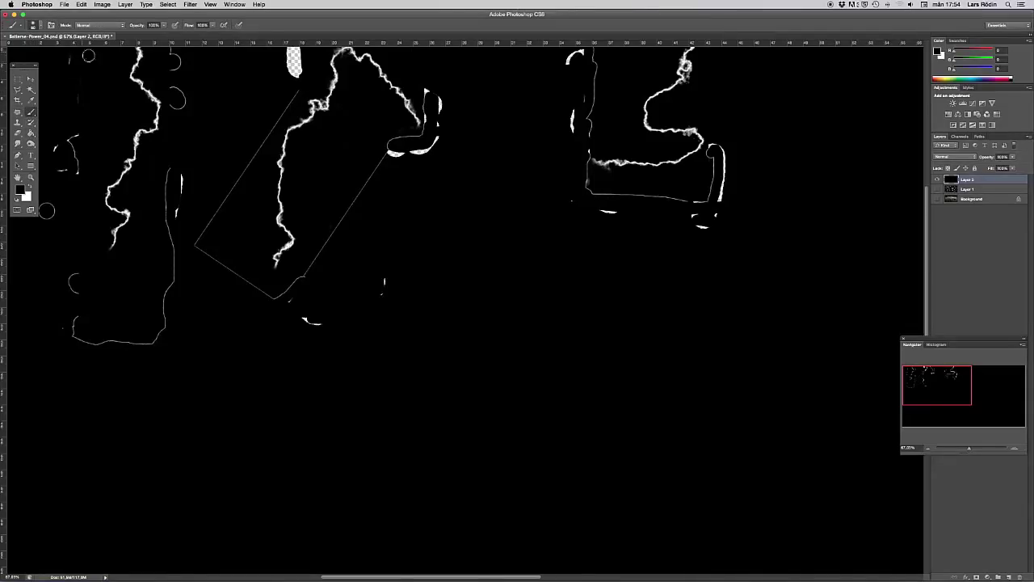
{"action": "left_click", "coordinate": [41, 25]}
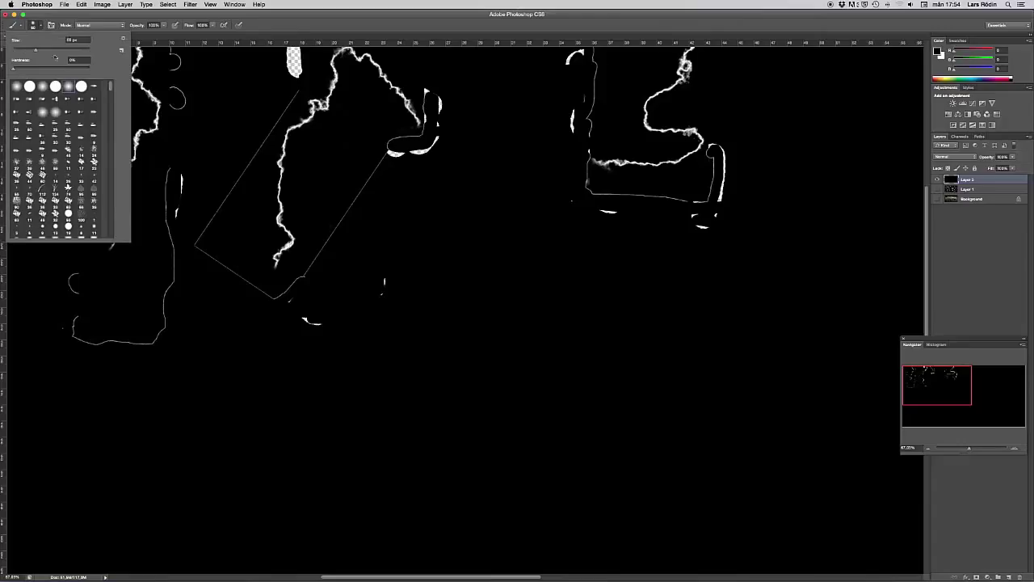
{"action": "left_click", "coordinate": [199, 117]}
{"action": "left_click_drag", "start_coordinate": [175, 97], "coordinate": [181, 109]}
{"action": "mouse_move", "coordinate": [66, 149]}
{"action": "left_mouse_down"}
{"action": "mouse_move", "coordinate": [57, 162]}
{"action": "mouse_move", "coordinate": [76, 162]}
{"action": "mouse_move", "coordinate": [60, 168]}
{"action": "left_mouse_up"}
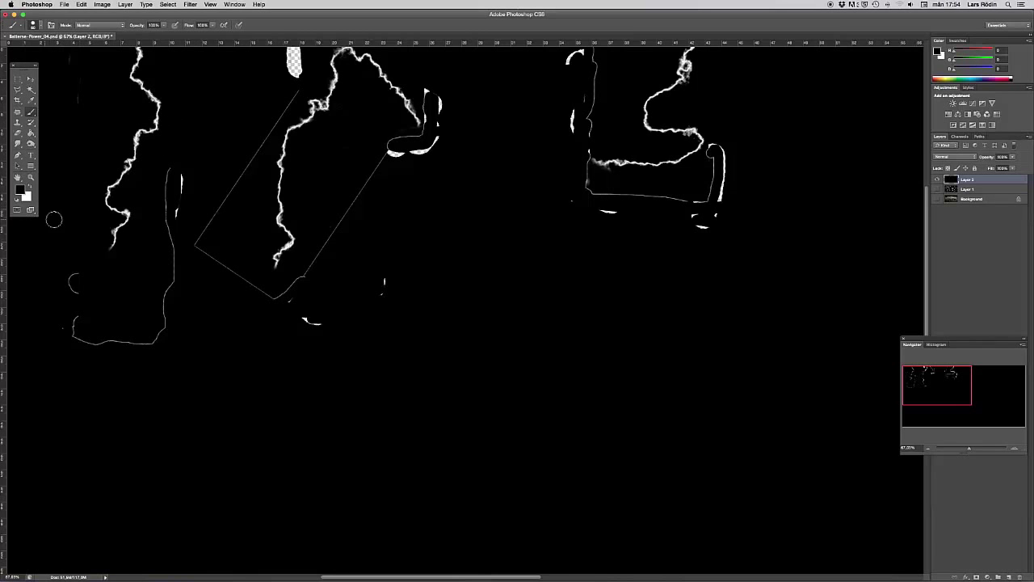
{"action": "left_click_drag", "start_coordinate": [70, 277], "coordinate": [76, 282]}
Paint out the remaining white outlines along the bottom, middle and around the right bolt
{"action": "mouse_move", "coordinate": [59, 333]}
{"action": "left_mouse_down"}
{"action": "mouse_move", "coordinate": [93, 335]}
{"action": "mouse_move", "coordinate": [114, 352]}
{"action": "mouse_move", "coordinate": [155, 346]}
{"action": "mouse_move", "coordinate": [138, 345]}
{"action": "mouse_move", "coordinate": [165, 329]}
{"action": "mouse_move", "coordinate": [179, 168]}
{"action": "mouse_move", "coordinate": [171, 213]}
{"action": "left_mouse_up"}
{"action": "mouse_move", "coordinate": [286, 75]}
{"action": "left_mouse_down"}
{"action": "mouse_move", "coordinate": [287, 56]}
{"action": "mouse_move", "coordinate": [298, 80]}
{"action": "mouse_move", "coordinate": [290, 98]}
{"action": "mouse_move", "coordinate": [200, 247]}
{"action": "mouse_move", "coordinate": [248, 285]}
{"action": "left_mouse_up"}
{"action": "left_click_drag", "start_coordinate": [289, 297], "coordinate": [387, 155]}
{"action": "mouse_move", "coordinate": [334, 343]}
{"action": "left_mouse_down"}
{"action": "mouse_move", "coordinate": [306, 313]}
{"action": "mouse_move", "coordinate": [329, 323]}
{"action": "mouse_move", "coordinate": [380, 275]}
{"action": "mouse_move", "coordinate": [376, 314]}
{"action": "left_mouse_up"}
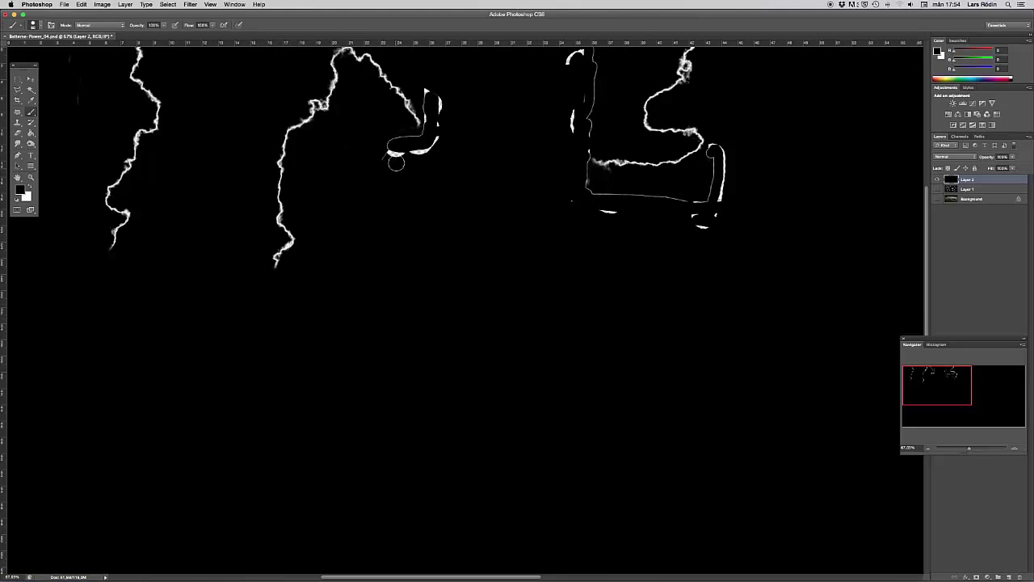
{"action": "mouse_move", "coordinate": [417, 141]}
{"action": "left_mouse_down"}
{"action": "mouse_move", "coordinate": [385, 150]}
{"action": "mouse_move", "coordinate": [433, 144]}
{"action": "mouse_move", "coordinate": [446, 84]}
{"action": "mouse_move", "coordinate": [444, 115]}
{"action": "mouse_move", "coordinate": [436, 86]}
{"action": "mouse_move", "coordinate": [429, 130]}
{"action": "left_mouse_up"}
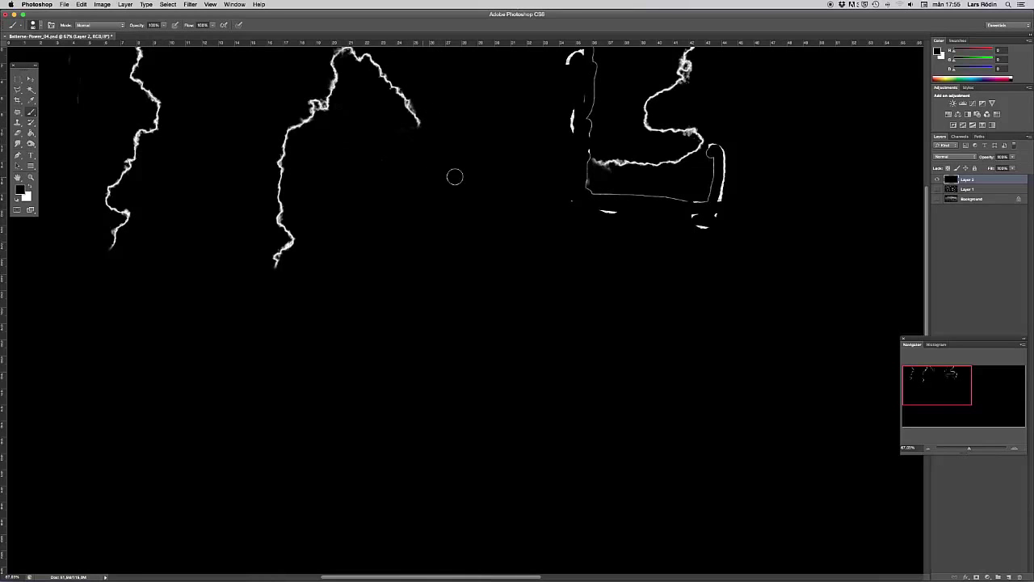
{"action": "mouse_move", "coordinate": [595, 66]}
{"action": "left_mouse_down"}
{"action": "mouse_move", "coordinate": [591, 131]}
{"action": "mouse_move", "coordinate": [587, 56]}
{"action": "mouse_move", "coordinate": [560, 69]}
{"action": "mouse_move", "coordinate": [575, 101]}
{"action": "mouse_move", "coordinate": [572, 128]}
{"action": "mouse_move", "coordinate": [573, 112]}
{"action": "mouse_move", "coordinate": [586, 132]}
{"action": "mouse_move", "coordinate": [577, 178]}
{"action": "mouse_move", "coordinate": [590, 189]}
{"action": "mouse_move", "coordinate": [564, 212]}
{"action": "mouse_move", "coordinate": [640, 212]}
{"action": "mouse_move", "coordinate": [590, 202]}
{"action": "mouse_move", "coordinate": [633, 198]}
{"action": "mouse_move", "coordinate": [716, 205]}
{"action": "mouse_move", "coordinate": [712, 152]}
{"action": "mouse_move", "coordinate": [723, 150]}
{"action": "mouse_move", "coordinate": [722, 195]}
{"action": "mouse_move", "coordinate": [712, 221]}
{"action": "mouse_move", "coordinate": [701, 194]}
{"action": "left_mouse_up"}
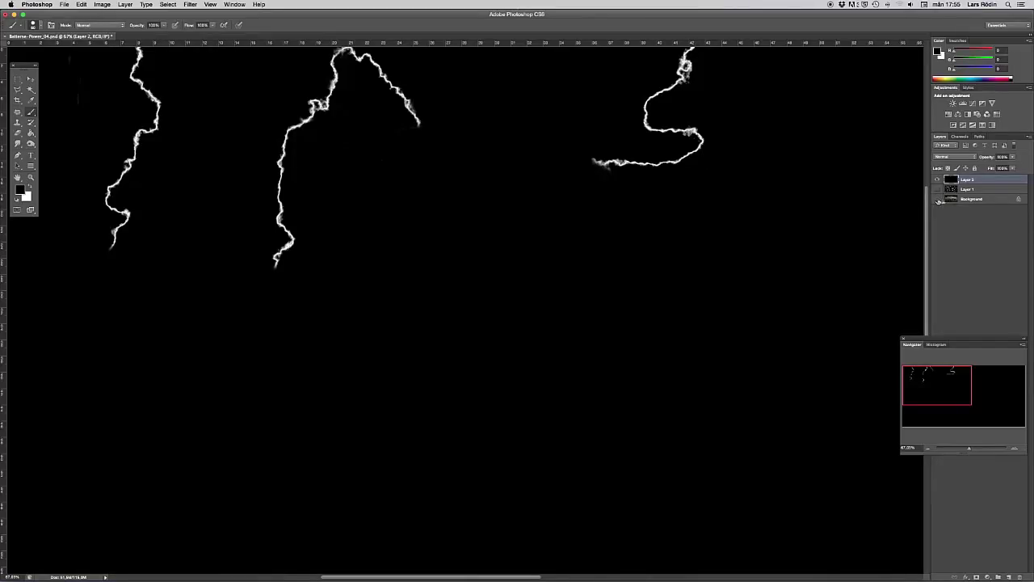
Set the merged Layer 2 to Screen and show the Battersea background photo beneath it
{"action": "left_click", "coordinate": [973, 157]}
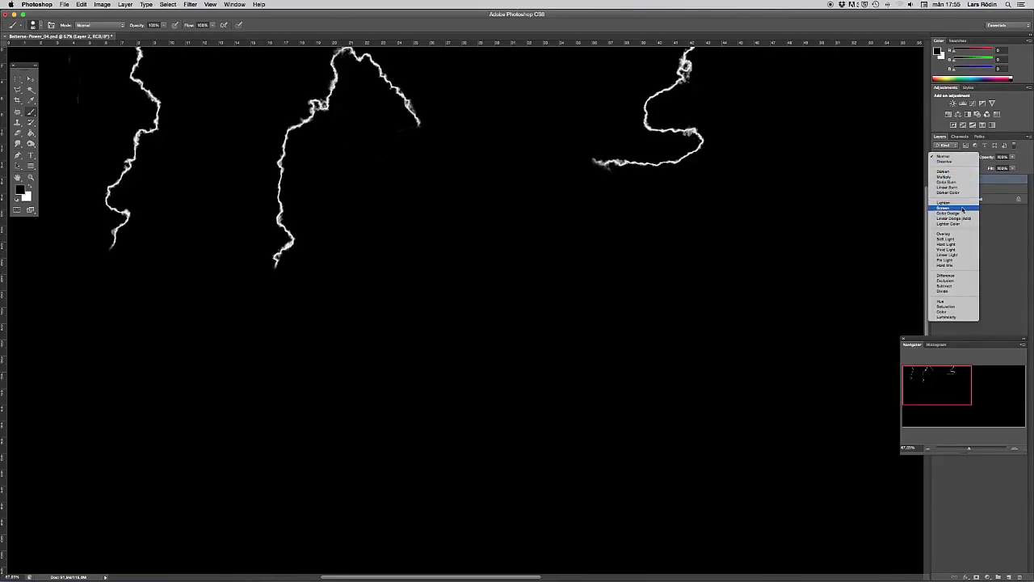
{"action": "left_click", "coordinate": [963, 209]}
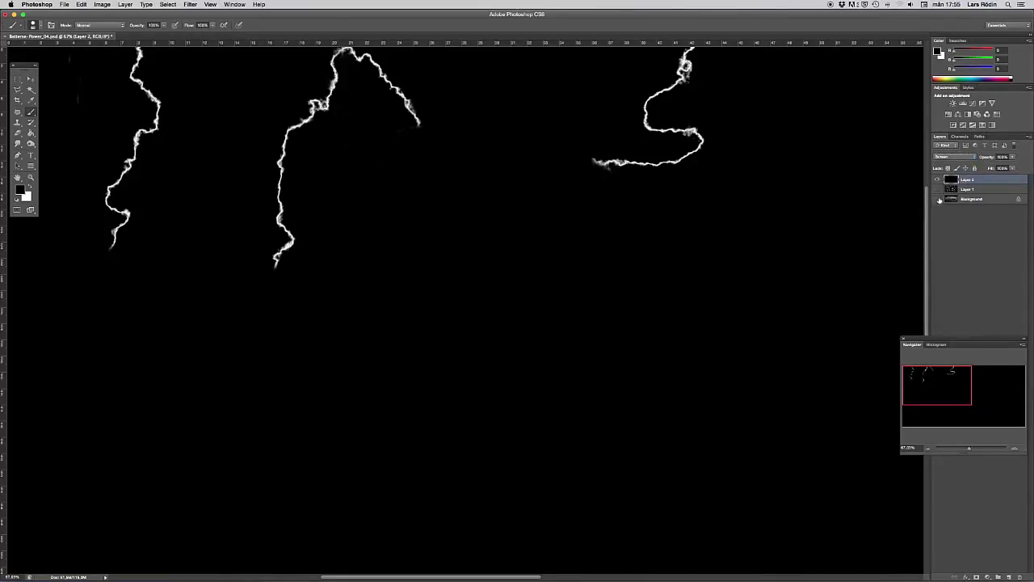
{"action": "left_click", "coordinate": [939, 199]}
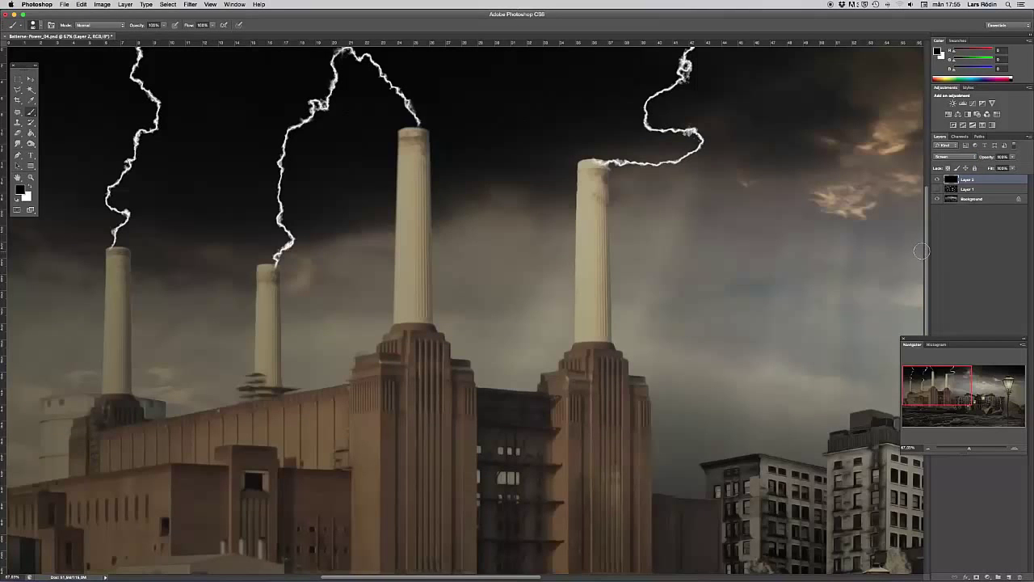
{"action": "scroll", "coordinate": [921, 254], "scroll_direction": "right", "scroll_amount": 2}
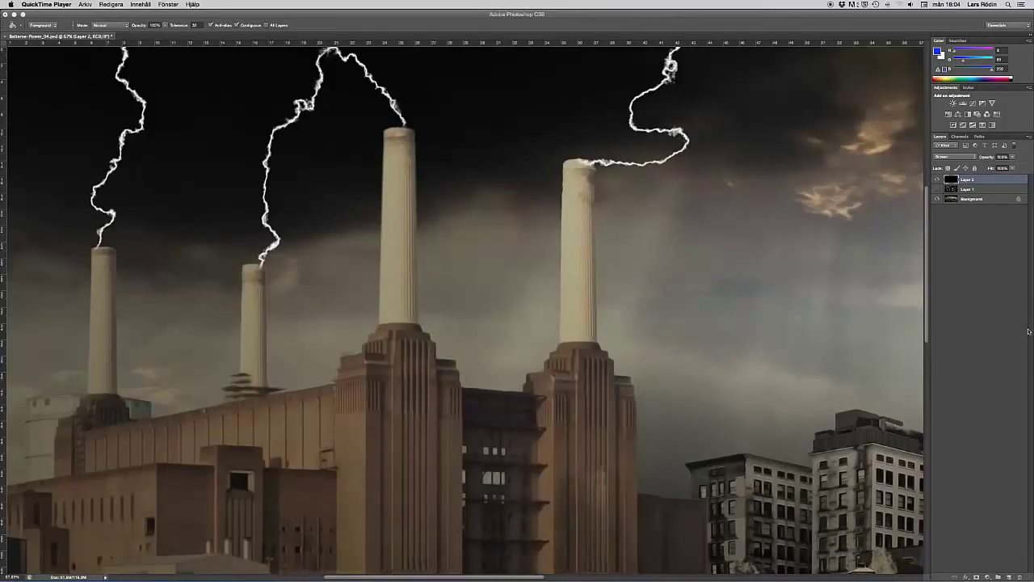
{"action": "left_click", "coordinate": [1010, 577]}
{"action": "scroll", "coordinate": [991, 420], "scroll_direction": "left", "scroll_amount": 2}
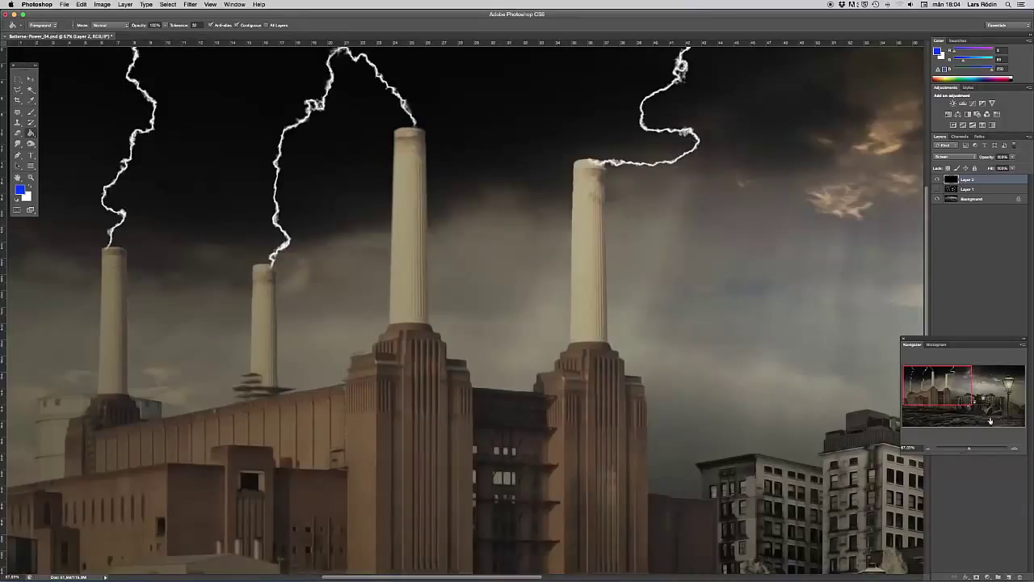
Add a new layer filled with solid blue and hide the Background photo
{"action": "left_click", "coordinate": [1010, 577]}
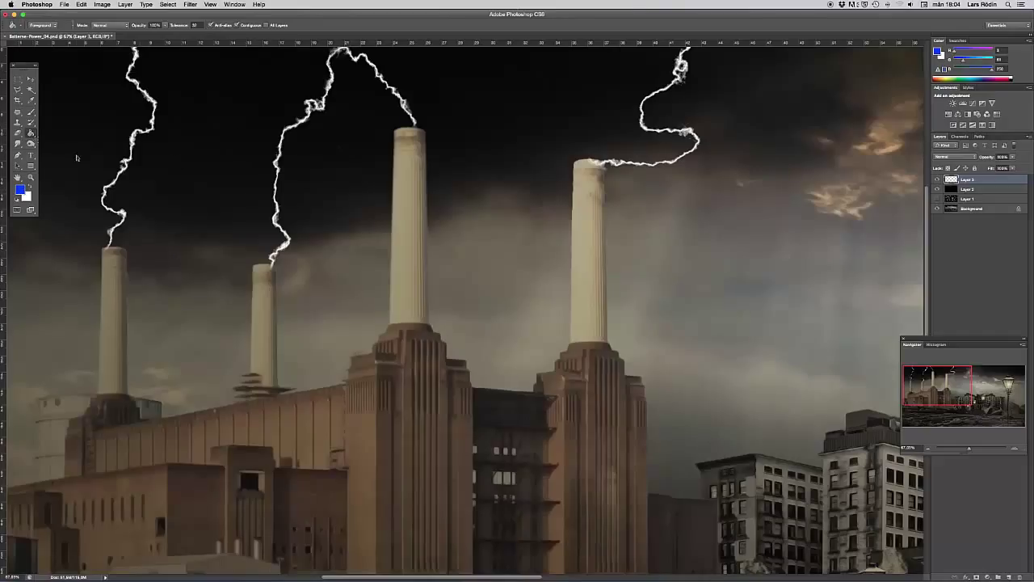
{"action": "left_click", "coordinate": [346, 184]}
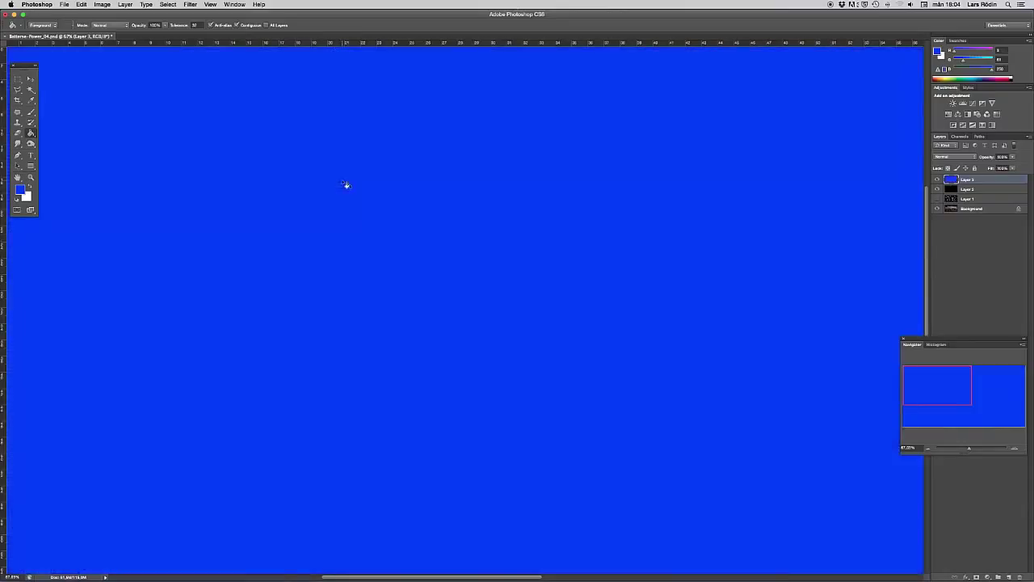
{"action": "left_click", "coordinate": [937, 209]}
Set the blue layer to Overlay, then toggle the Background on and off to check the tint
{"action": "left_click", "coordinate": [975, 158]}
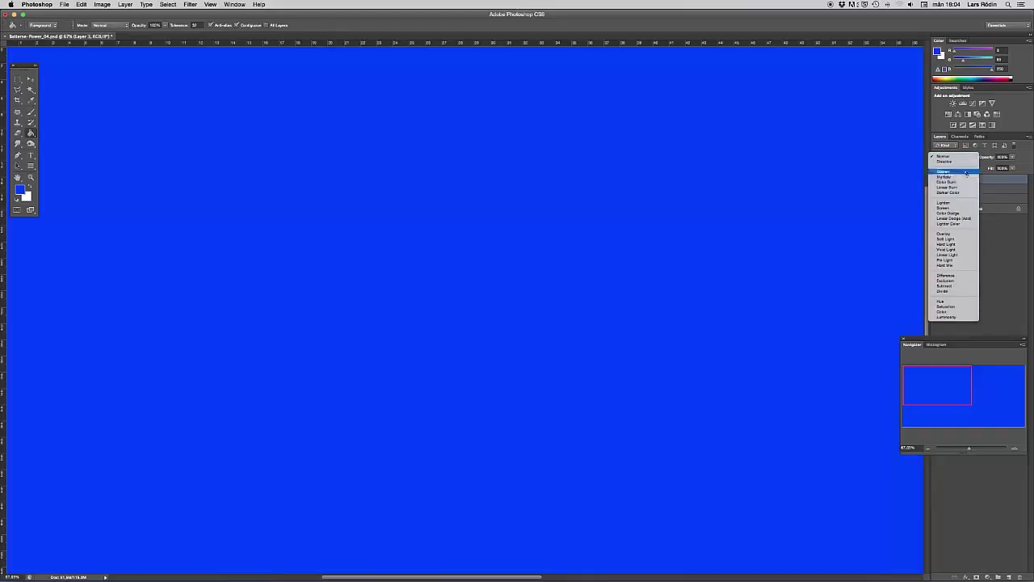
{"action": "left_click", "coordinate": [950, 234]}
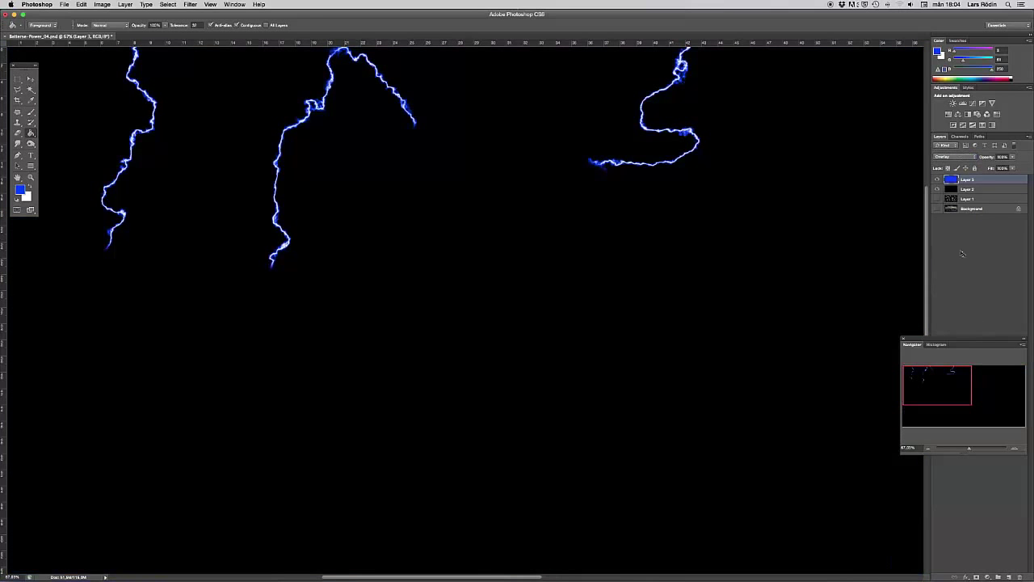
{"action": "left_click", "coordinate": [937, 209]}
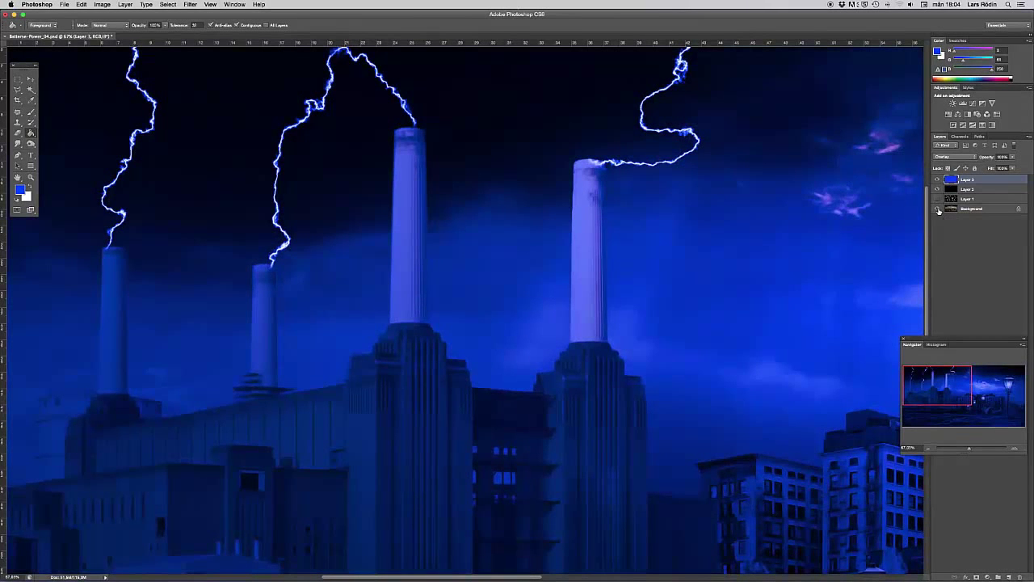
{"action": "left_click", "coordinate": [938, 211]}
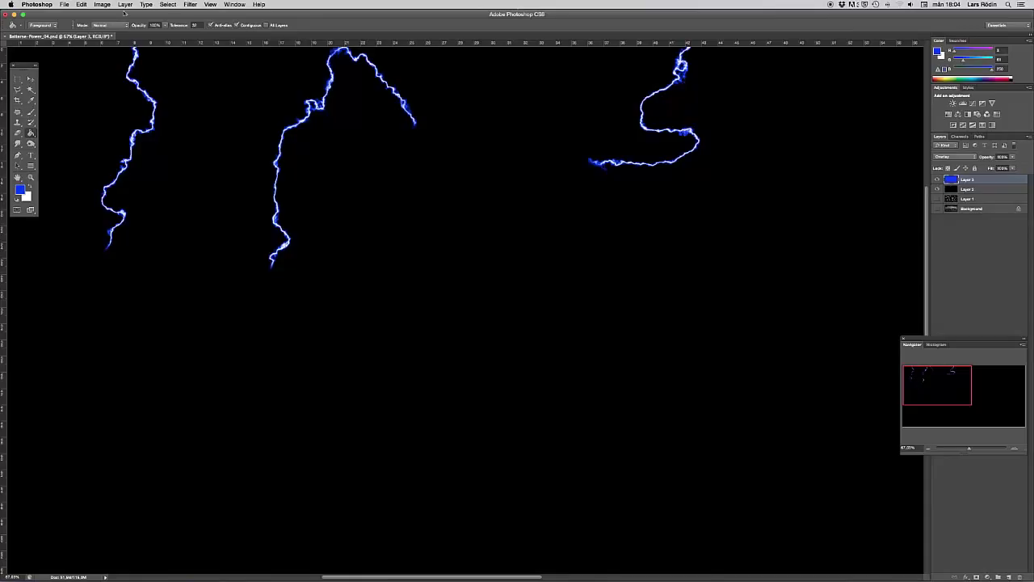
Merge the blue layer down into the lightning layer and turn the Background photo back on
{"action": "left_click", "coordinate": [126, 5]}
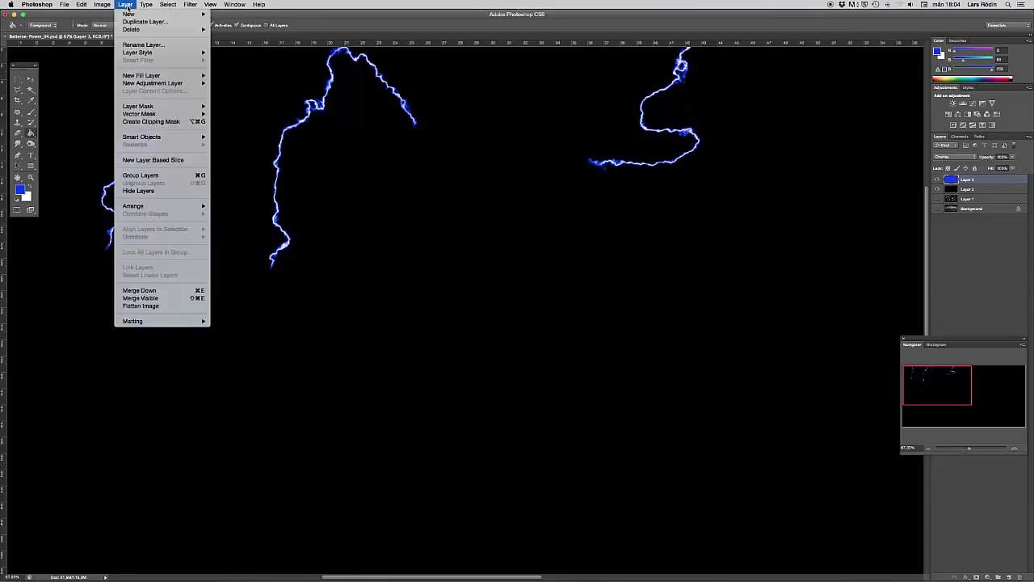
{"action": "left_click", "coordinate": [178, 290]}
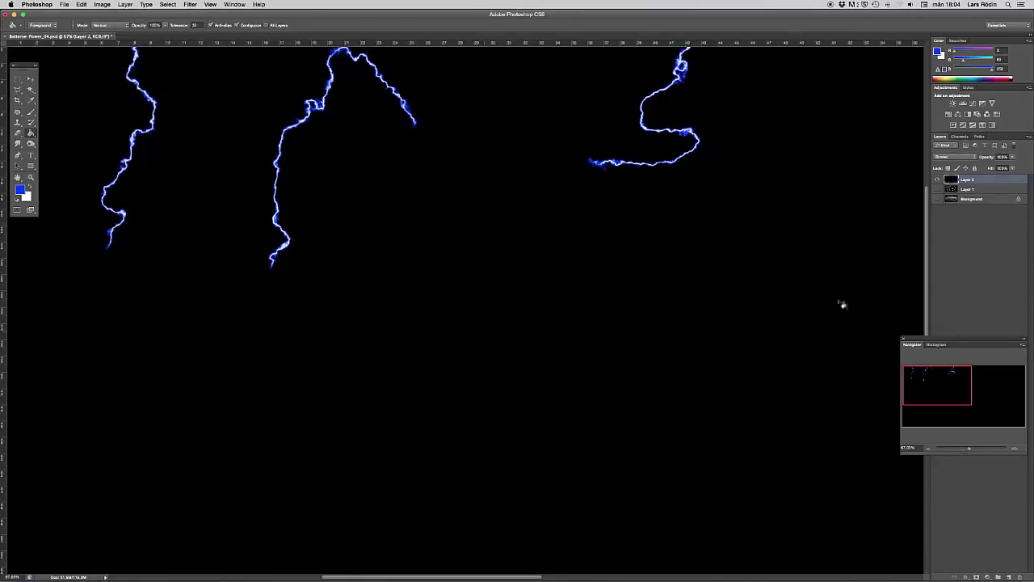
{"action": "left_click", "coordinate": [937, 198]}
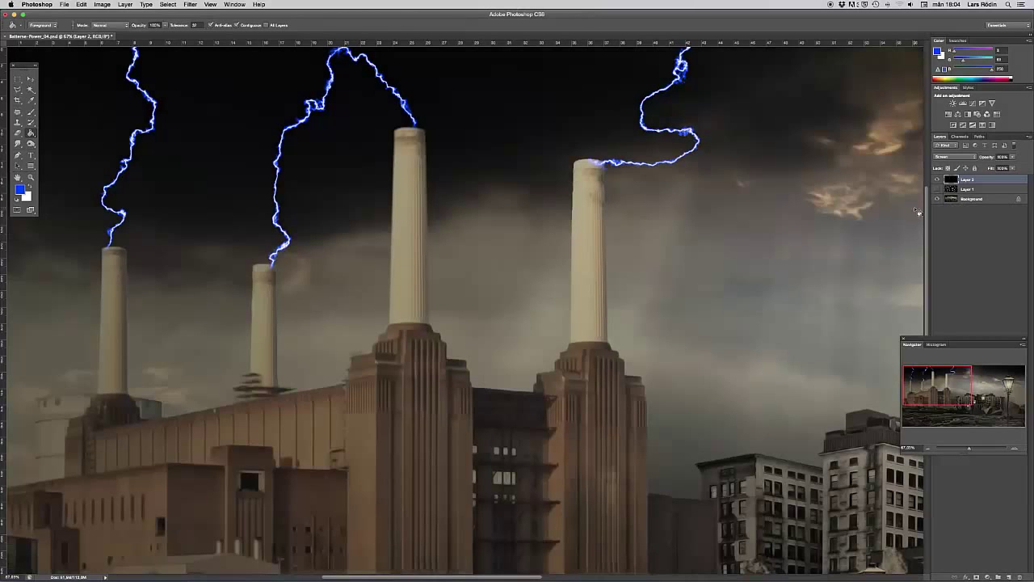
{"action": "scroll", "coordinate": [918, 211], "scroll_direction": "right", "scroll_amount": 2}
{"action": "scroll", "coordinate": [919, 211], "scroll_direction": "down", "scroll_amount": 1}
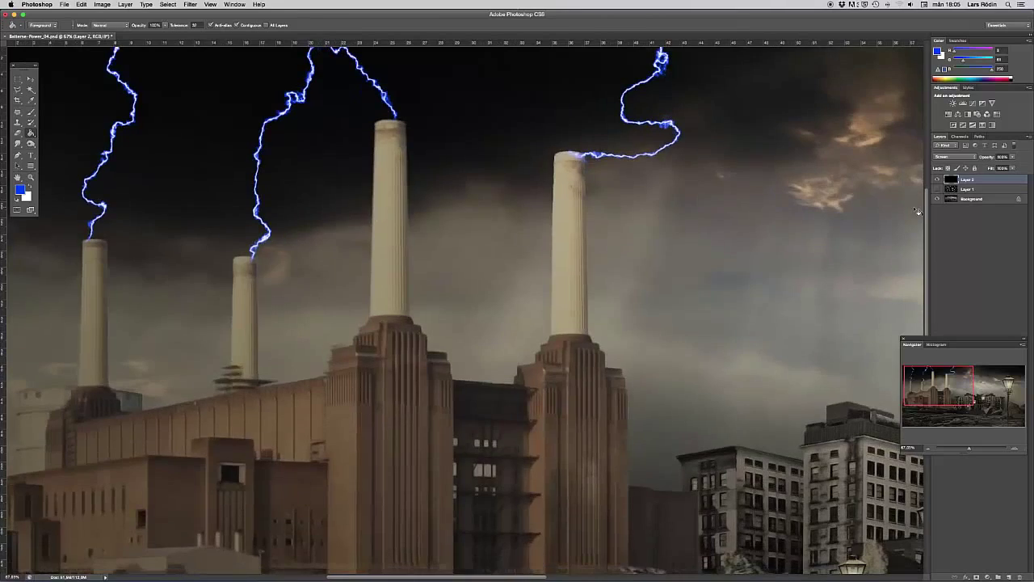
{"action": "scroll", "coordinate": [874, 237], "scroll_direction": "down", "scroll_amount": 4}
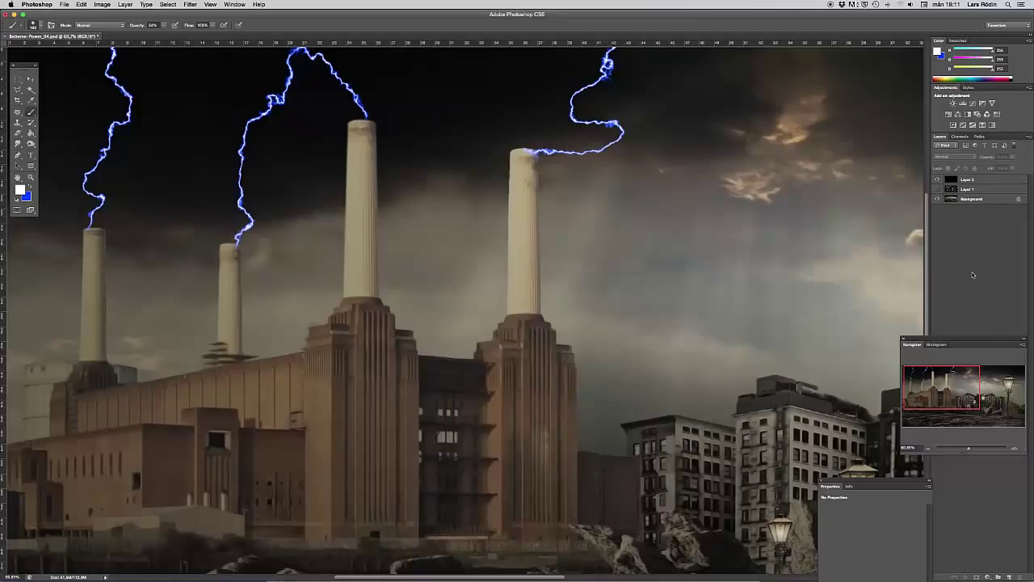
Add a new layer for the glows and set a soft brush to 51% opacity
{"action": "left_click", "coordinate": [1010, 577]}
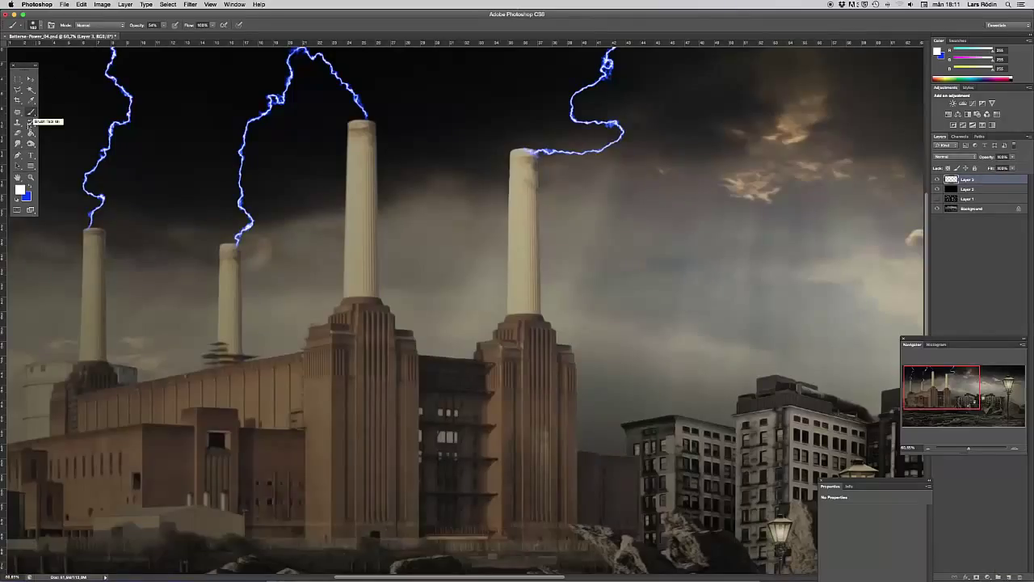
{"action": "left_click", "coordinate": [35, 26]}
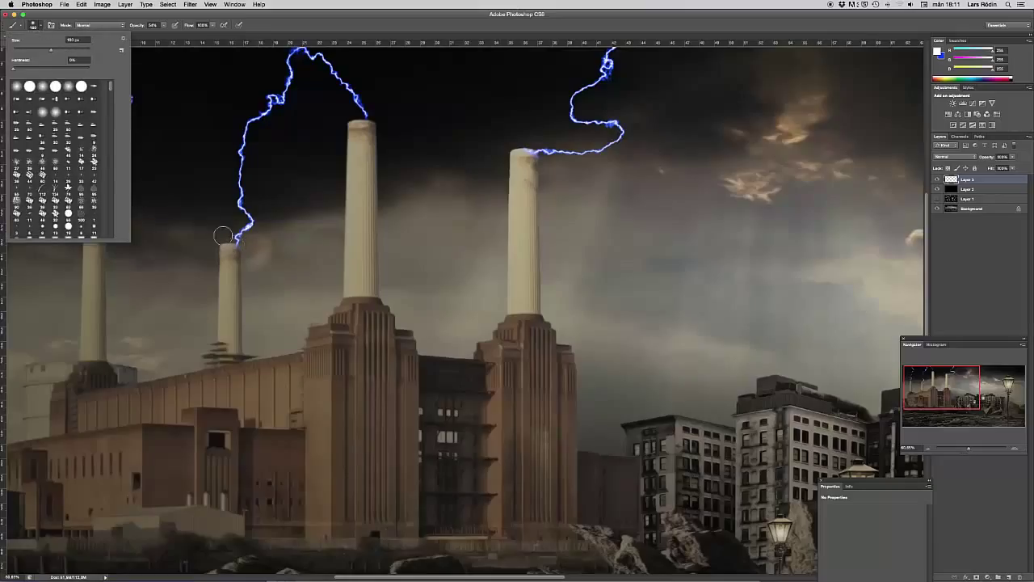
{"action": "left_click", "coordinate": [163, 26]}
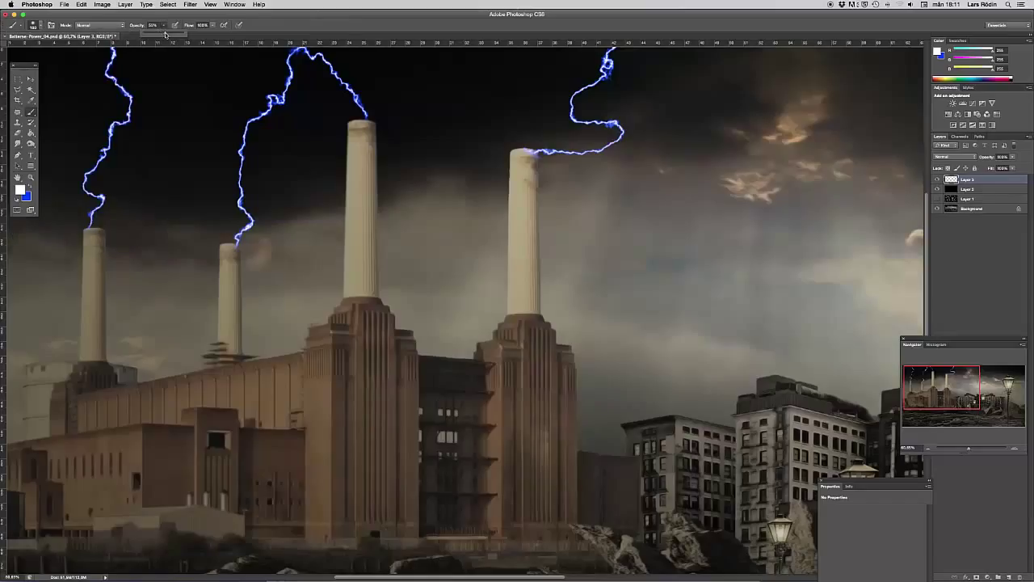
{"action": "left_click_drag", "start_coordinate": [165, 35], "coordinate": [152, 35]}
{"action": "left_click", "coordinate": [1001, 278]}
{"action": "left_click", "coordinate": [1001, 278]}
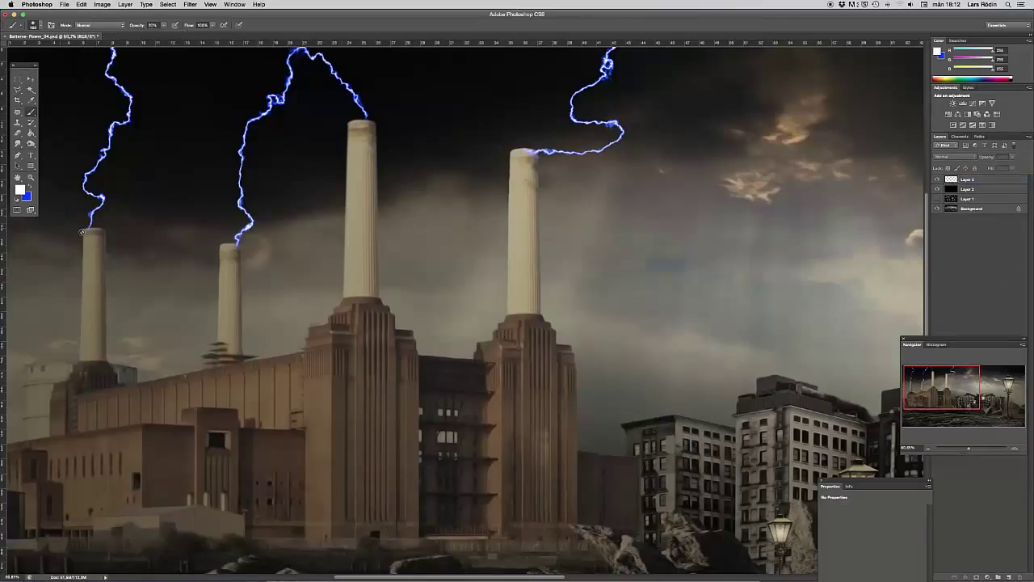
On Layer 3, paint faint glows on the left, small and tall chimney tops, then shrink the brush
{"action": "left_click", "coordinate": [980, 179]}
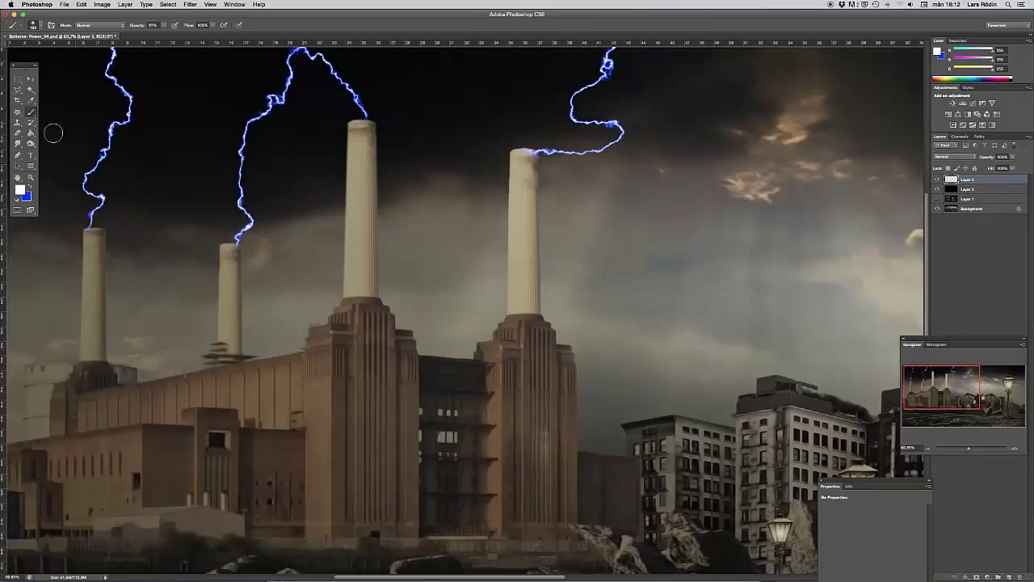
{"action": "left_click", "coordinate": [88, 230]}
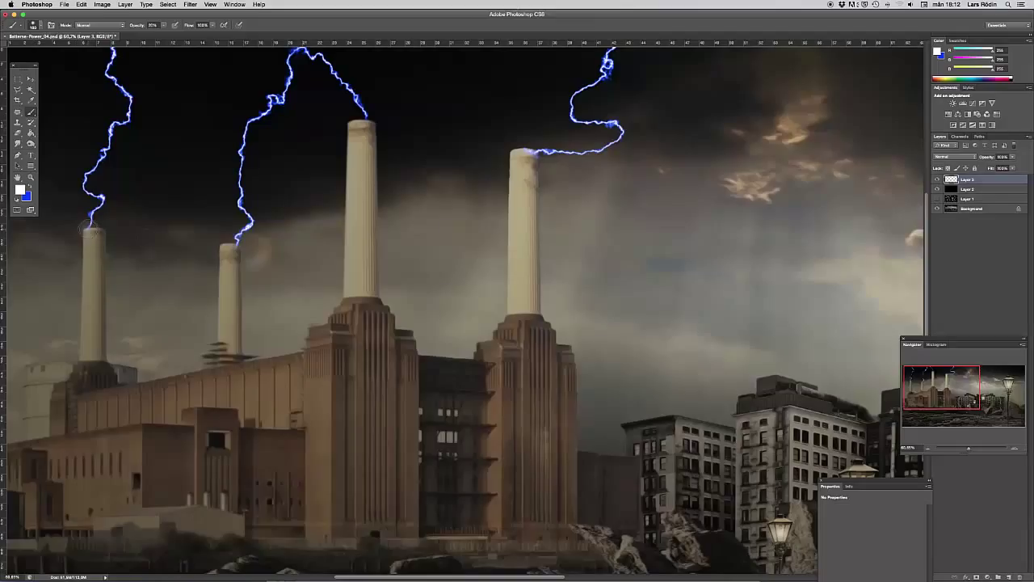
{"action": "left_click", "coordinate": [236, 245]}
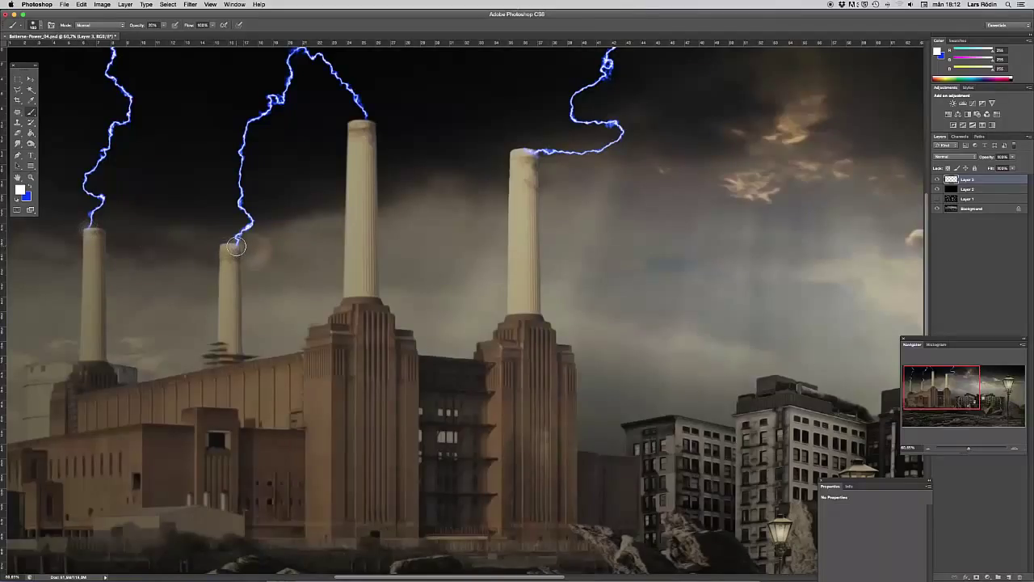
{"action": "left_click", "coordinate": [367, 119]}
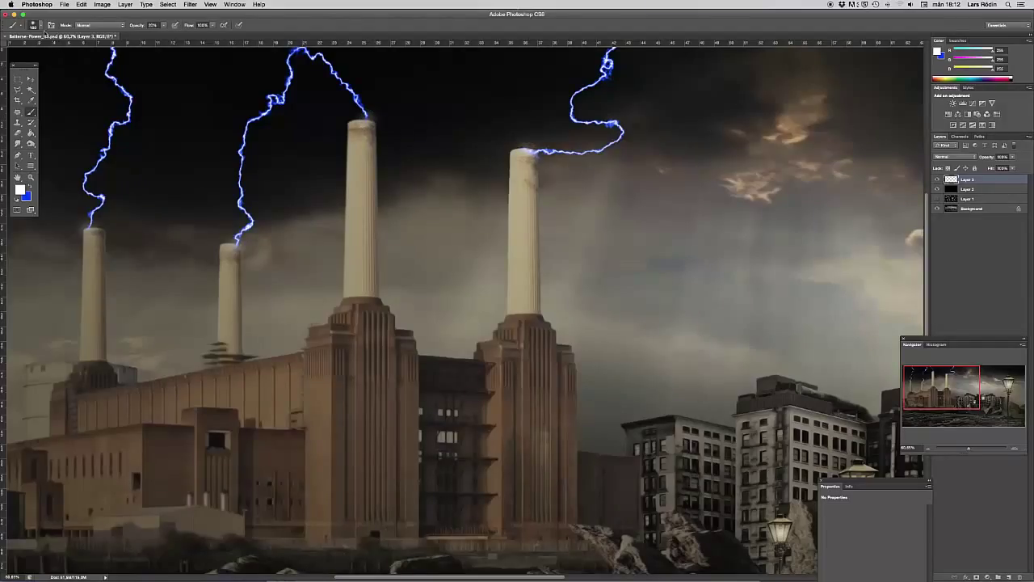
{"action": "left_click", "coordinate": [39, 25]}
{"action": "left_click_drag", "start_coordinate": [53, 51], "coordinate": [43, 52]}
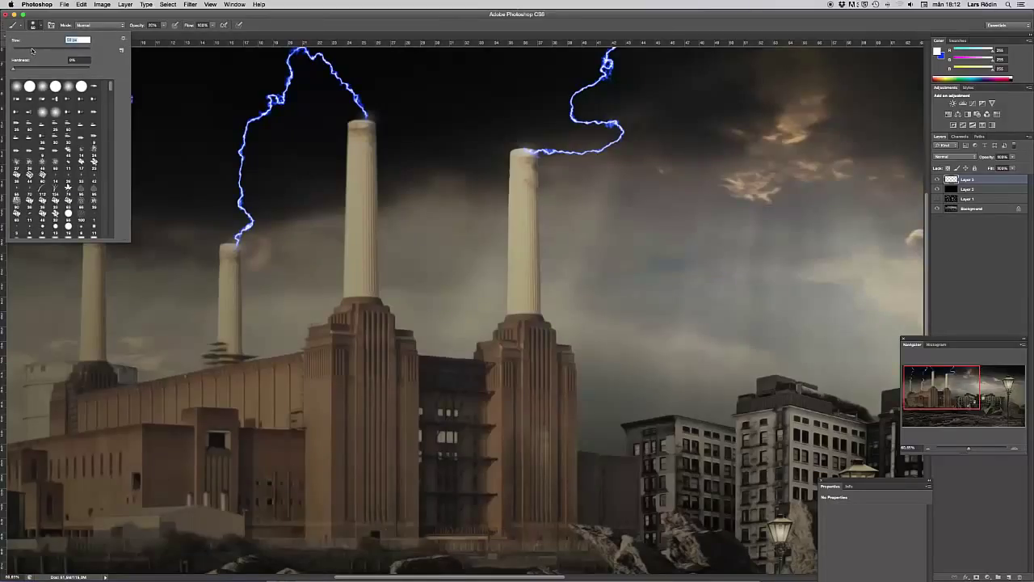
Paint glows on all four chimney tops where the bolts strike
{"action": "left_click", "coordinate": [164, 27]}
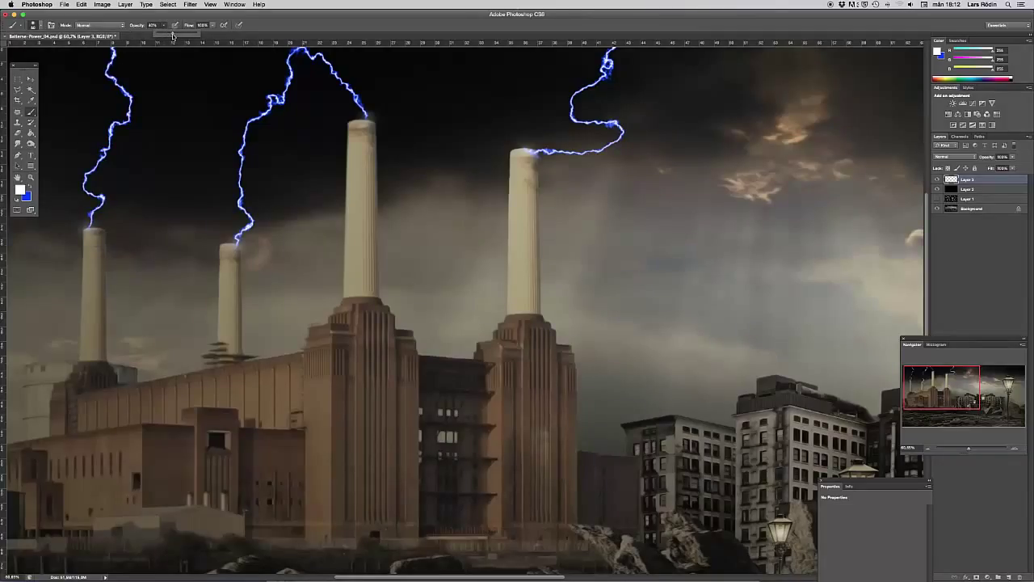
{"action": "left_click", "coordinate": [87, 229]}
{"action": "left_click", "coordinate": [236, 245]}
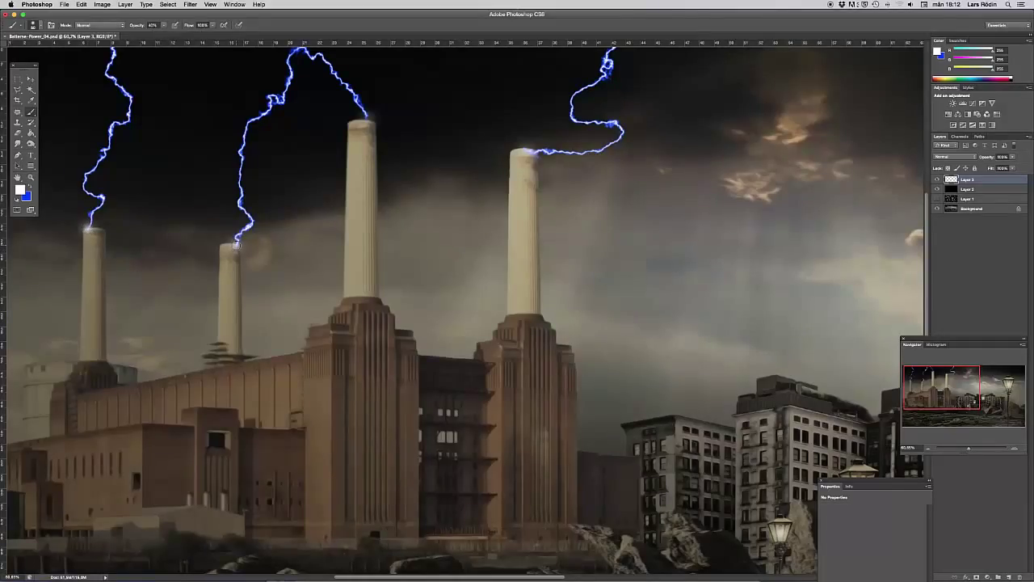
{"action": "left_click", "coordinate": [367, 116]}
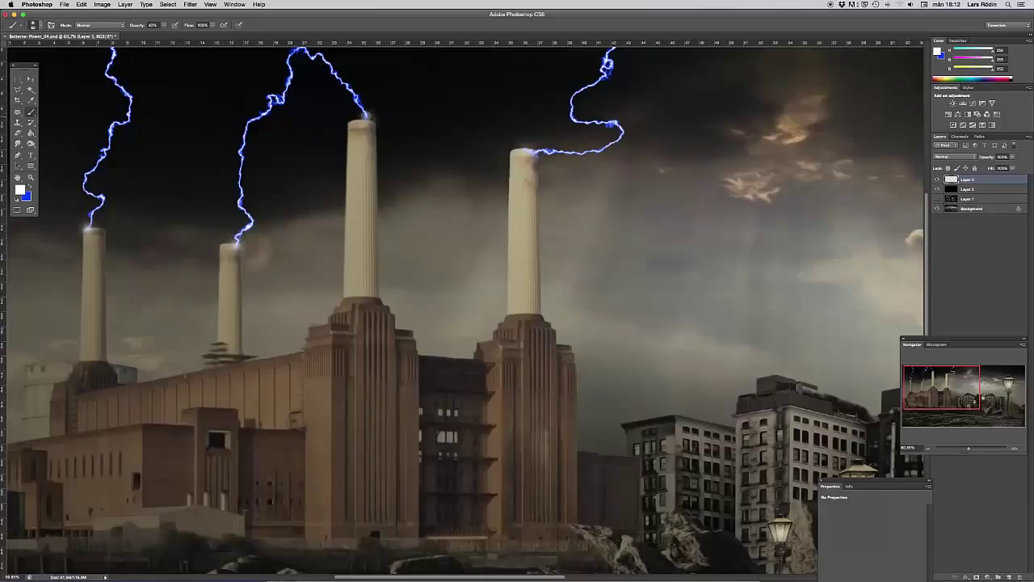
{"action": "left_click", "coordinate": [529, 152]}
Shrink the brush to 15 px, raise its opacity to about 61%, then enlarge it slightly
{"action": "left_click", "coordinate": [42, 26]}
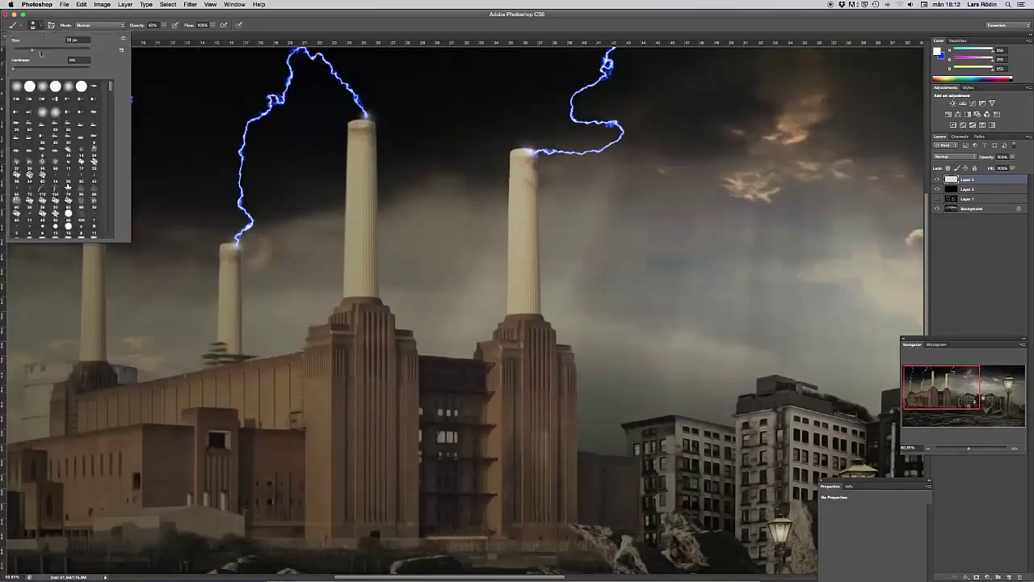
{"action": "left_click_drag", "start_coordinate": [35, 51], "coordinate": [19, 51]}
{"action": "left_click", "coordinate": [163, 26]}
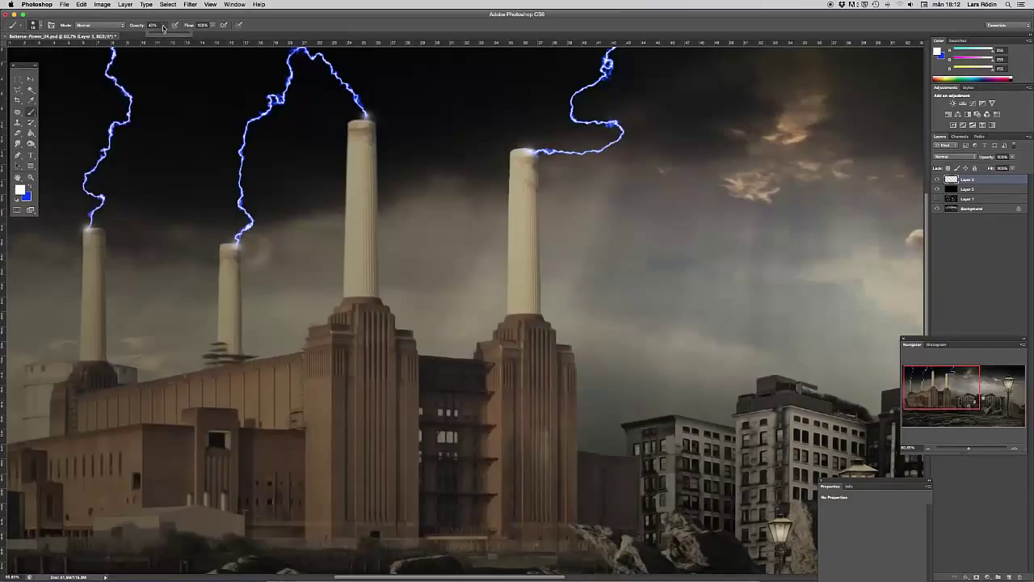
{"action": "left_click_drag", "start_coordinate": [168, 36], "coordinate": [172, 35]}
{"action": "left_click", "coordinate": [40, 27]}
{"action": "left_click_drag", "start_coordinate": [23, 52], "coordinate": [28, 51]}
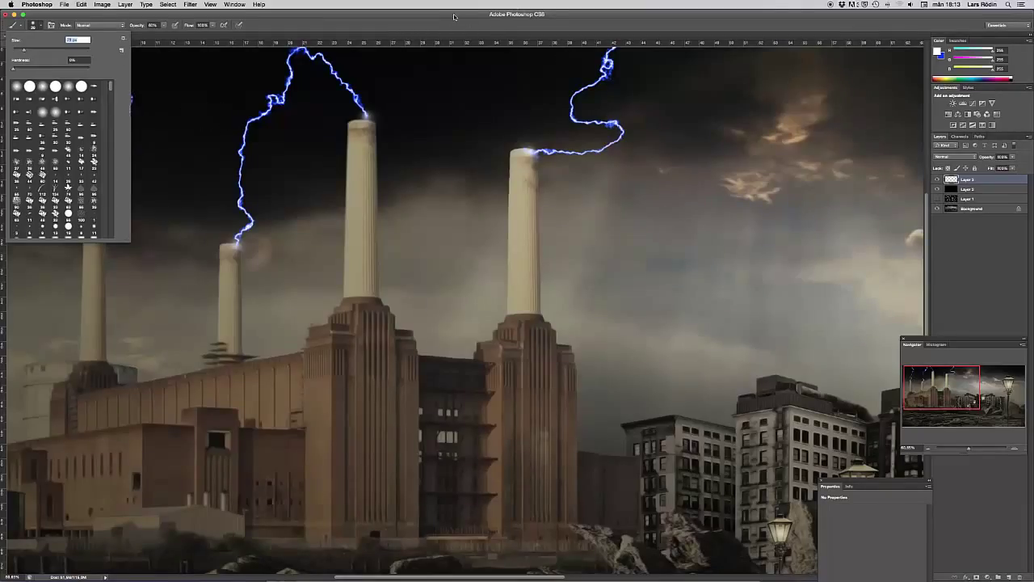
{"action": "key", "text": "Return"}
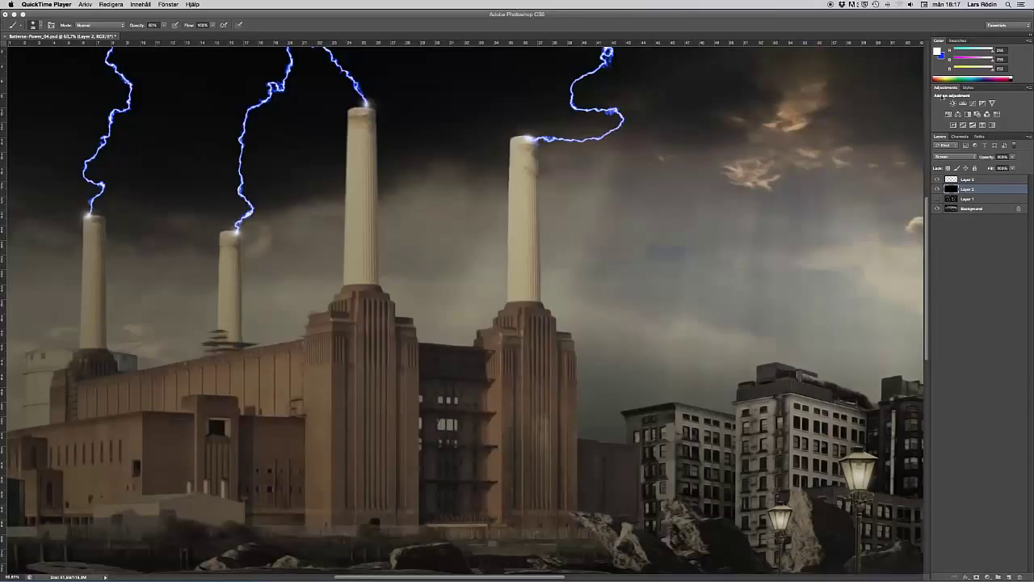
{"action": "left_click", "coordinate": [949, 115]}
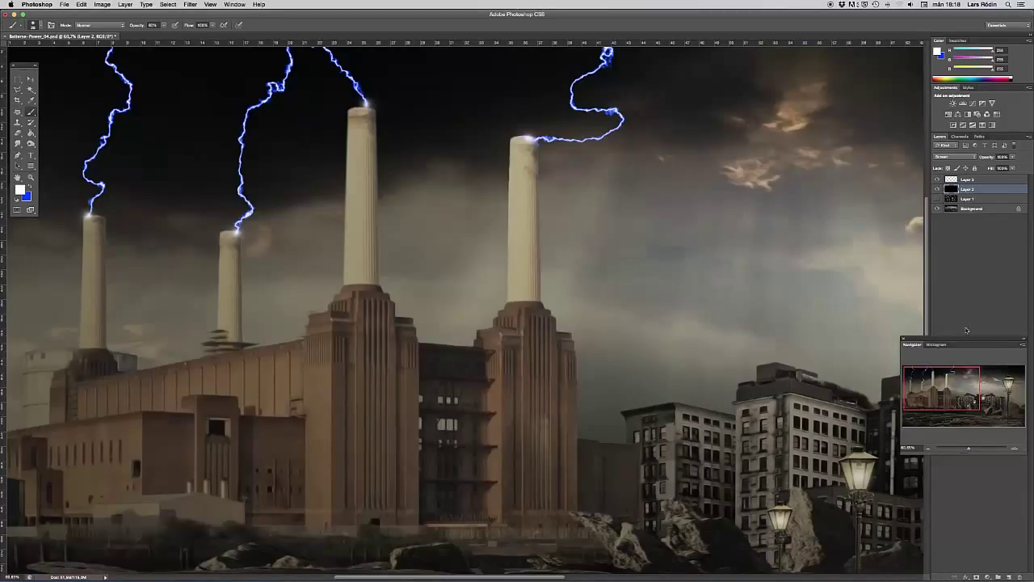
Add a Hue/Saturation layer clipped to the lightning, shift the hue and lower saturation to about -40
{"action": "left_click", "coordinate": [949, 113]}
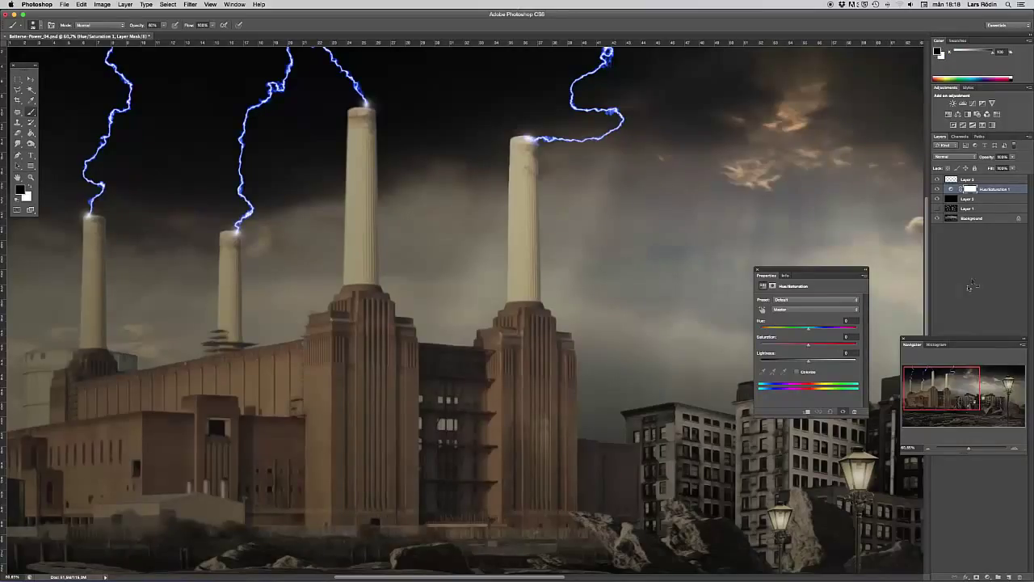
{"action": "left_click", "coordinate": [962, 192], "text": "alt"}
{"action": "left_click_drag", "start_coordinate": [825, 276], "coordinate": [821, 248]}
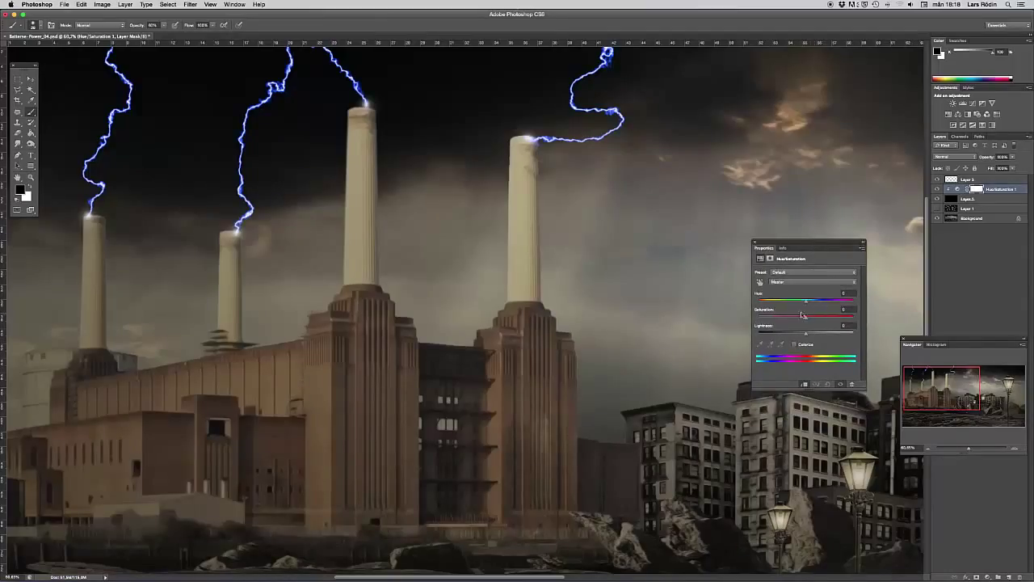
{"action": "mouse_move", "coordinate": [806, 300]}
{"action": "left_mouse_down"}
{"action": "mouse_move", "coordinate": [826, 305]}
{"action": "mouse_move", "coordinate": [768, 307]}
{"action": "mouse_move", "coordinate": [850, 310]}
{"action": "mouse_move", "coordinate": [806, 309]}
{"action": "left_mouse_up"}
{"action": "left_click_drag", "start_coordinate": [805, 320], "coordinate": [790, 322]}
{"action": "left_click_drag", "start_coordinate": [791, 322], "coordinate": [787, 320]}
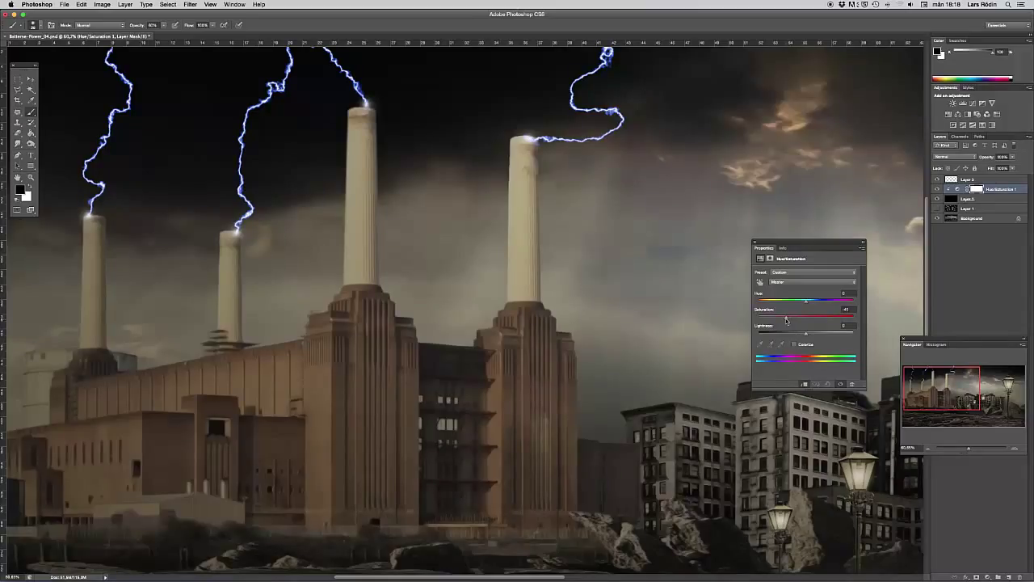